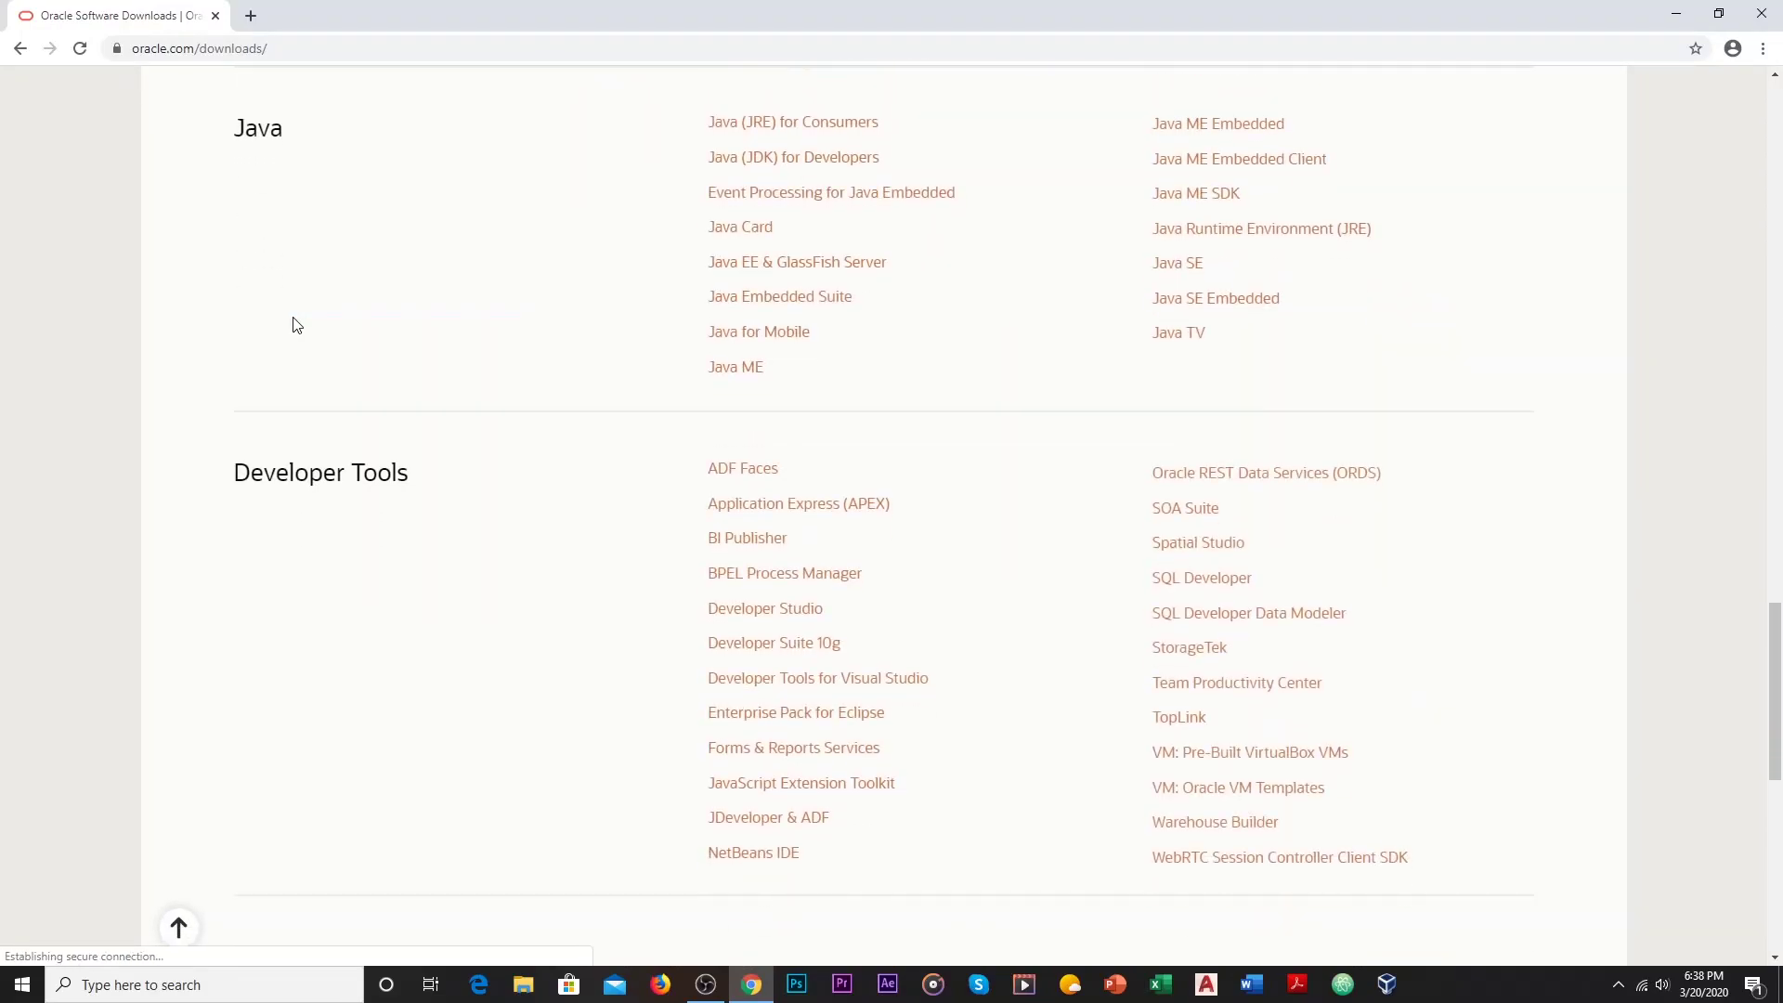
Open the Java (JDK) for Developers downloads and go to the JDK download page for Java SE 14.
scroll(557, 309, up, 2)
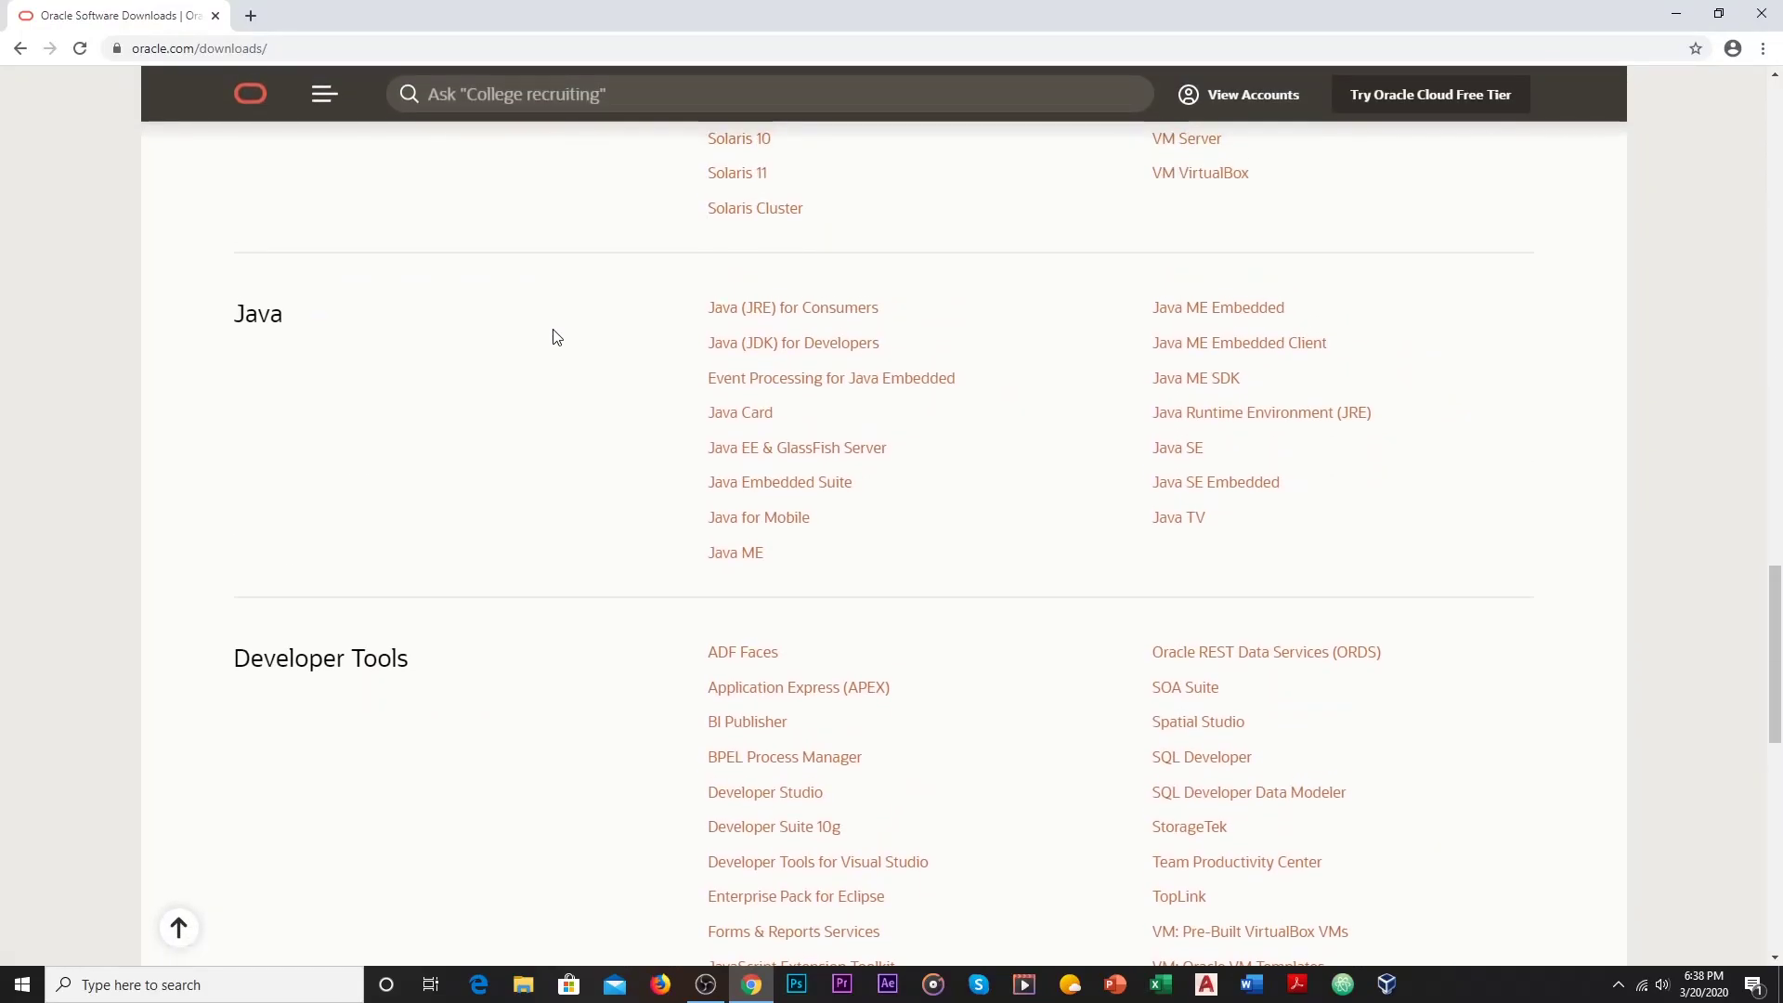
click(805, 345)
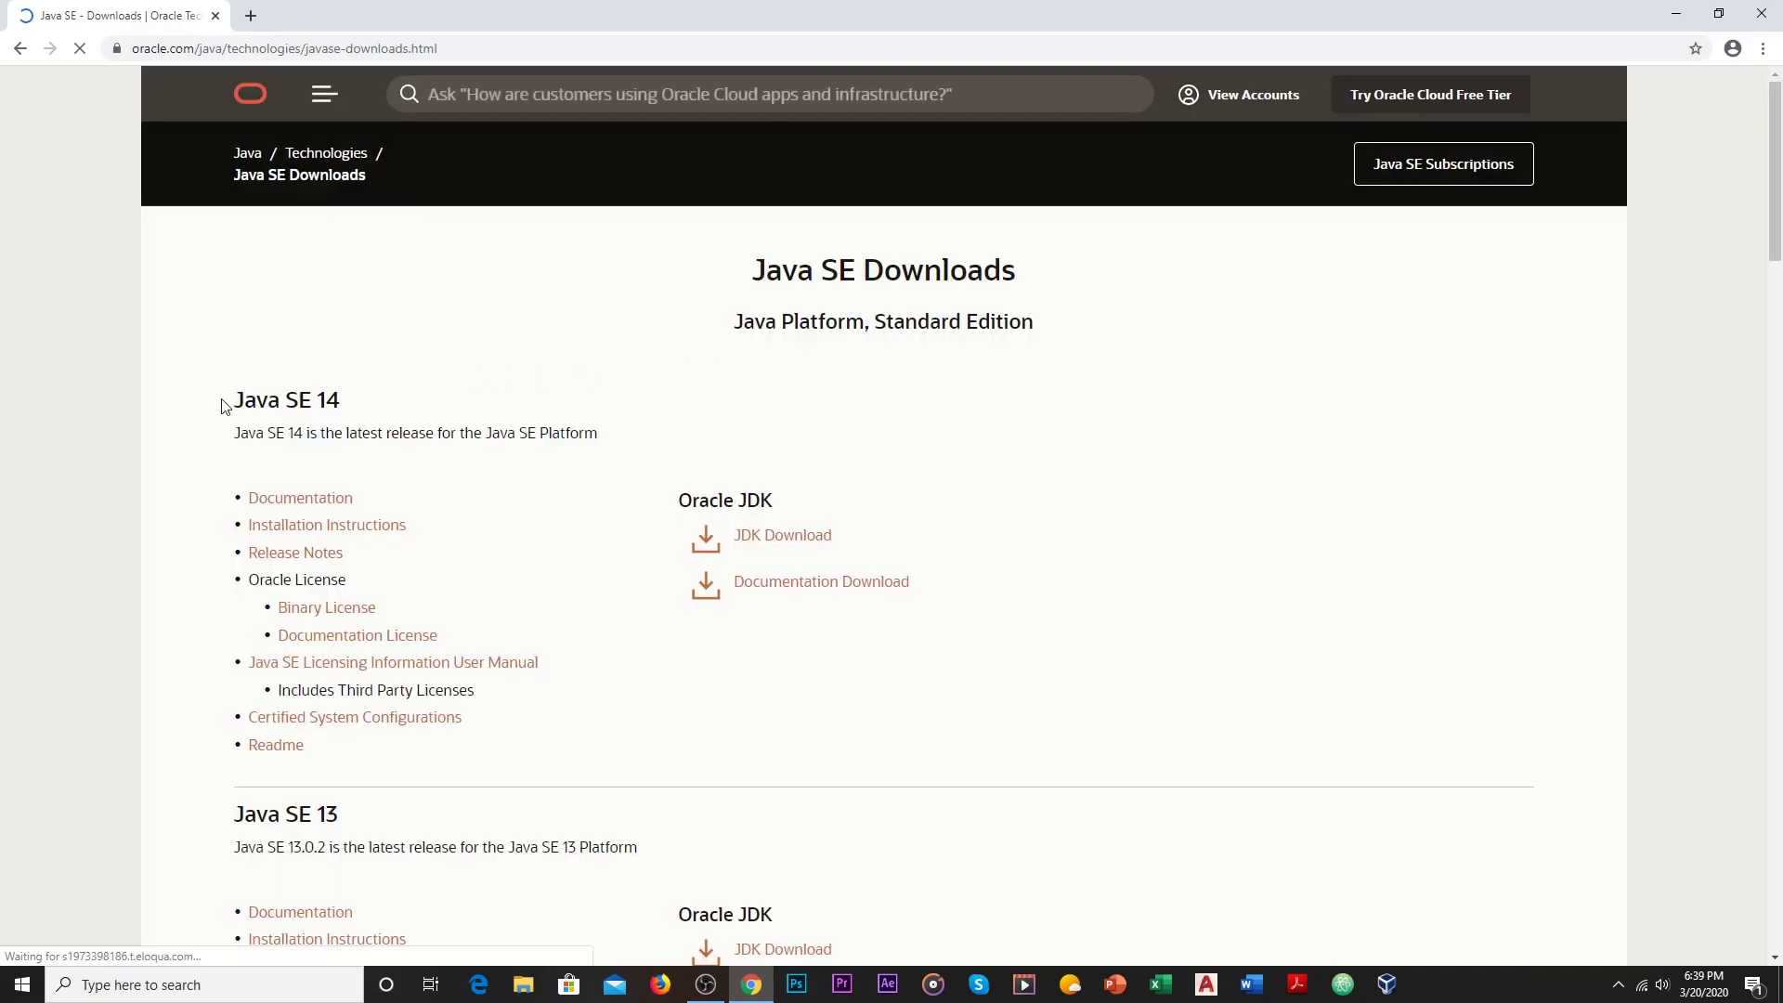
drag(233, 401, 340, 405)
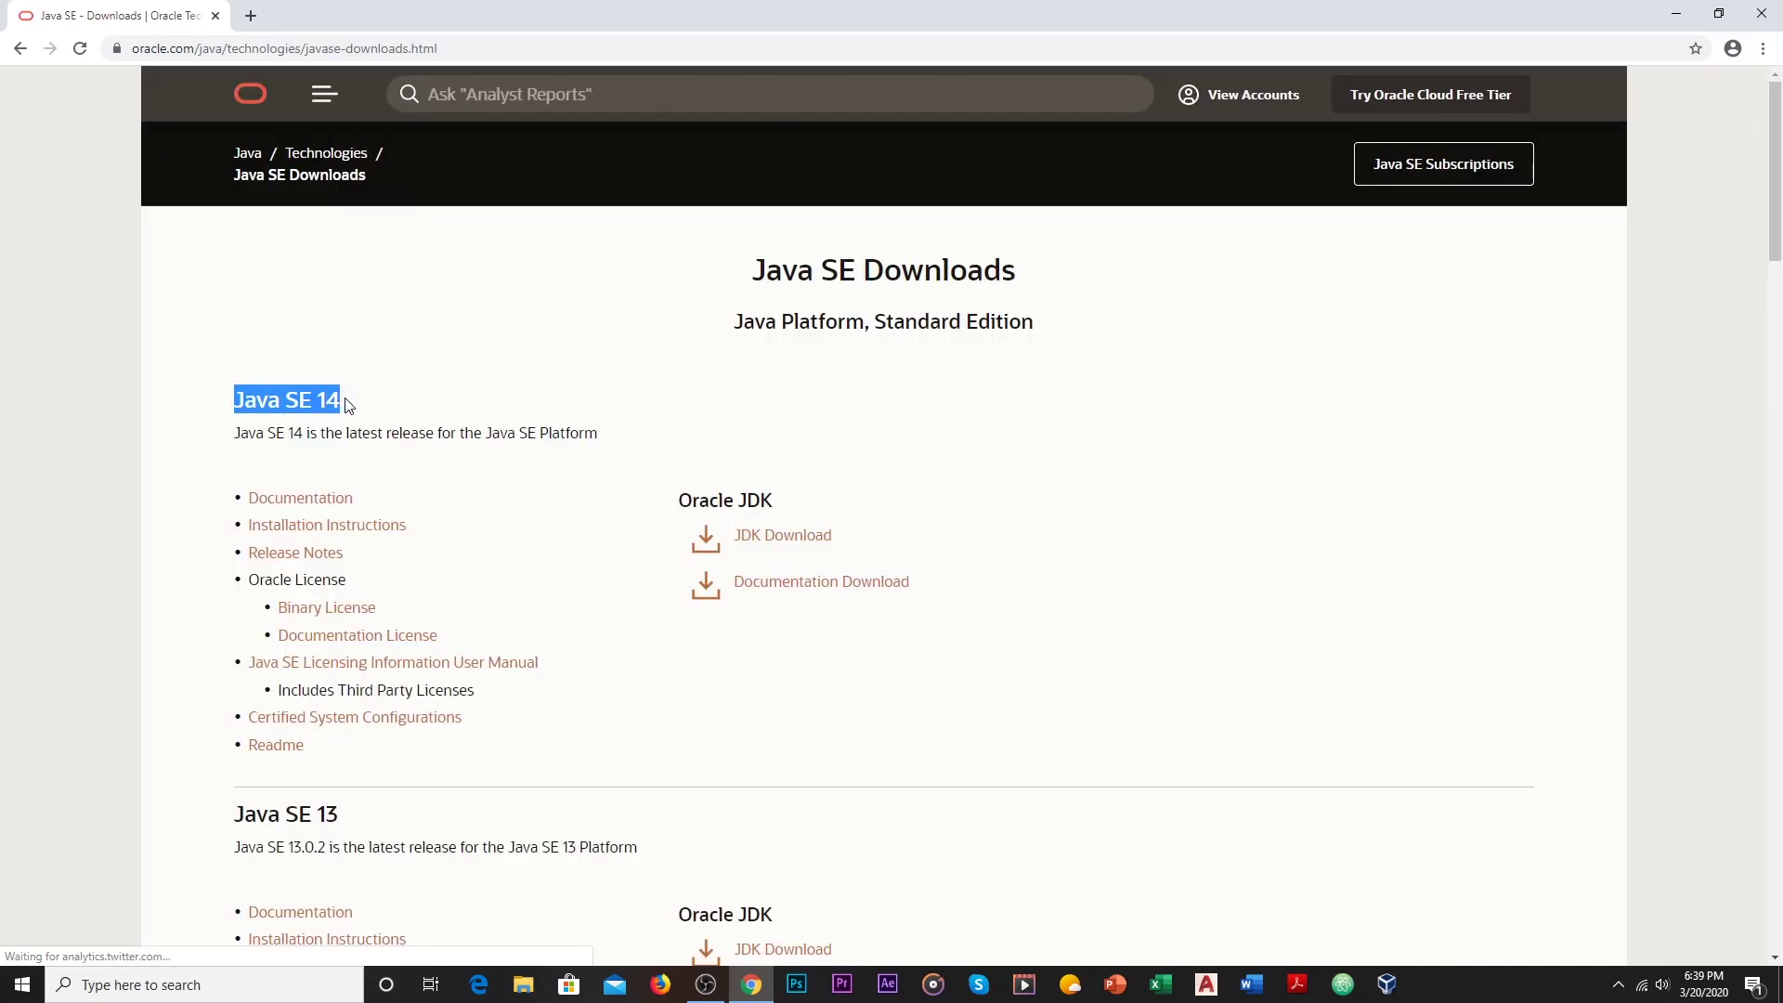
drag(221, 401, 340, 405)
click(416, 410)
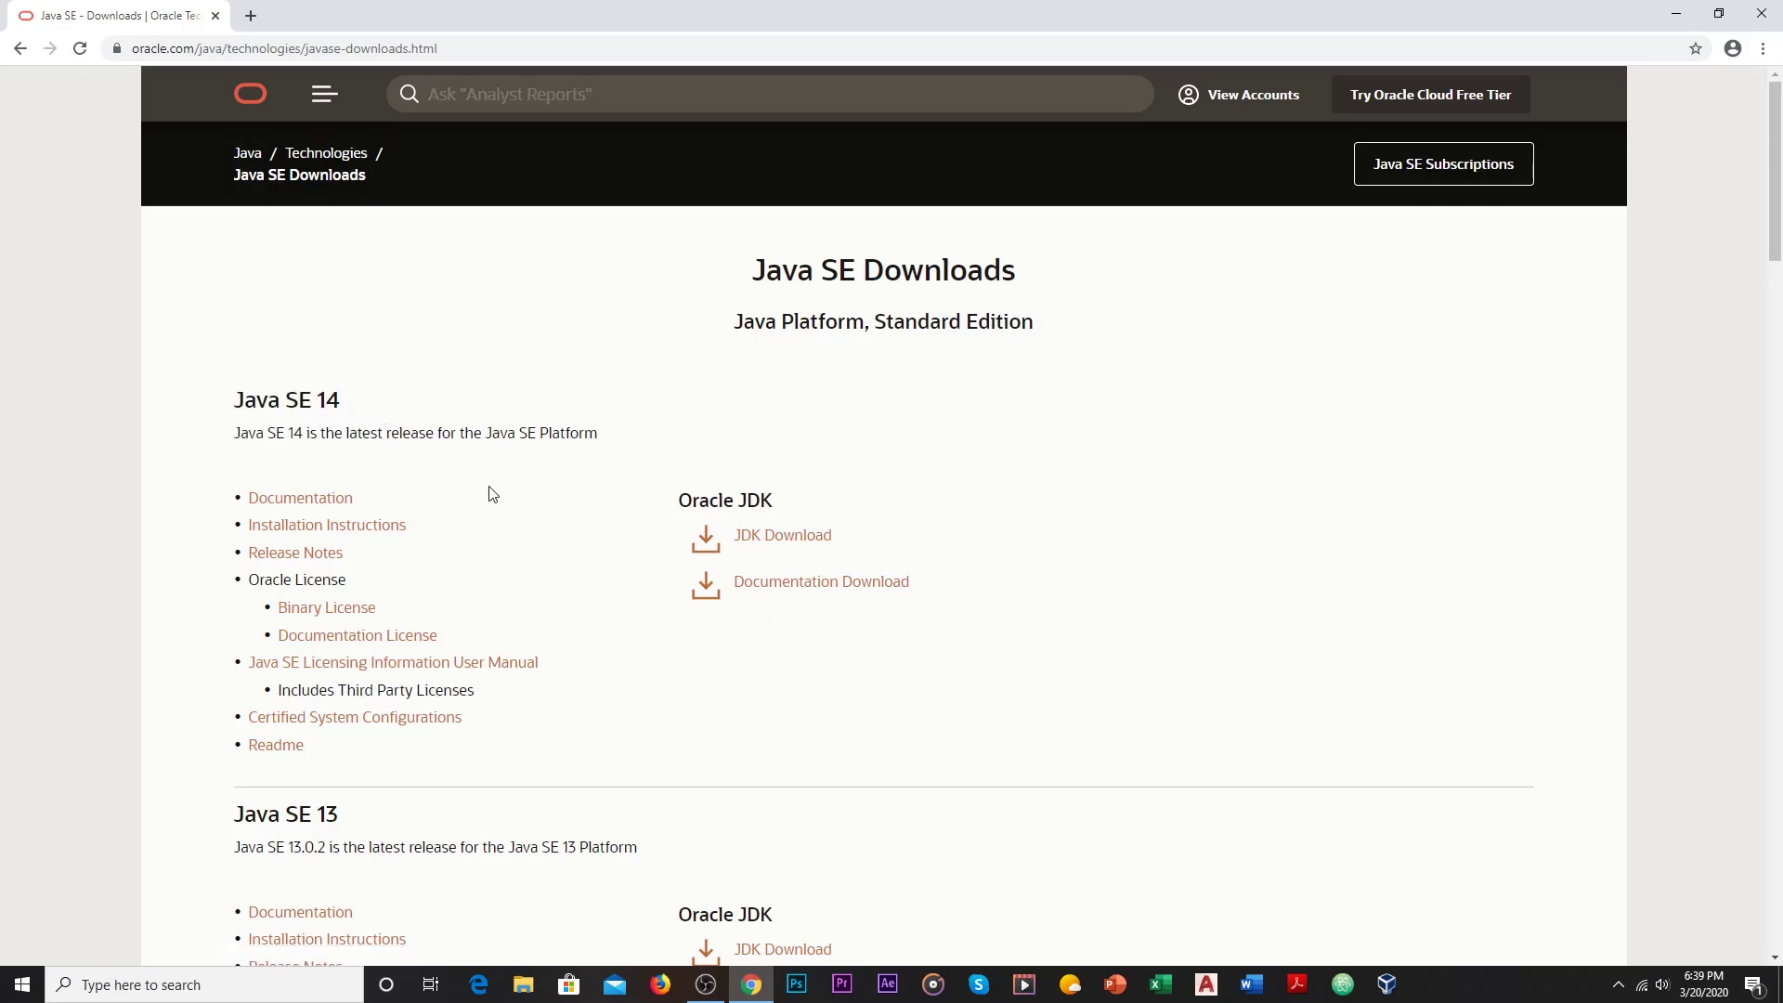
click(788, 545)
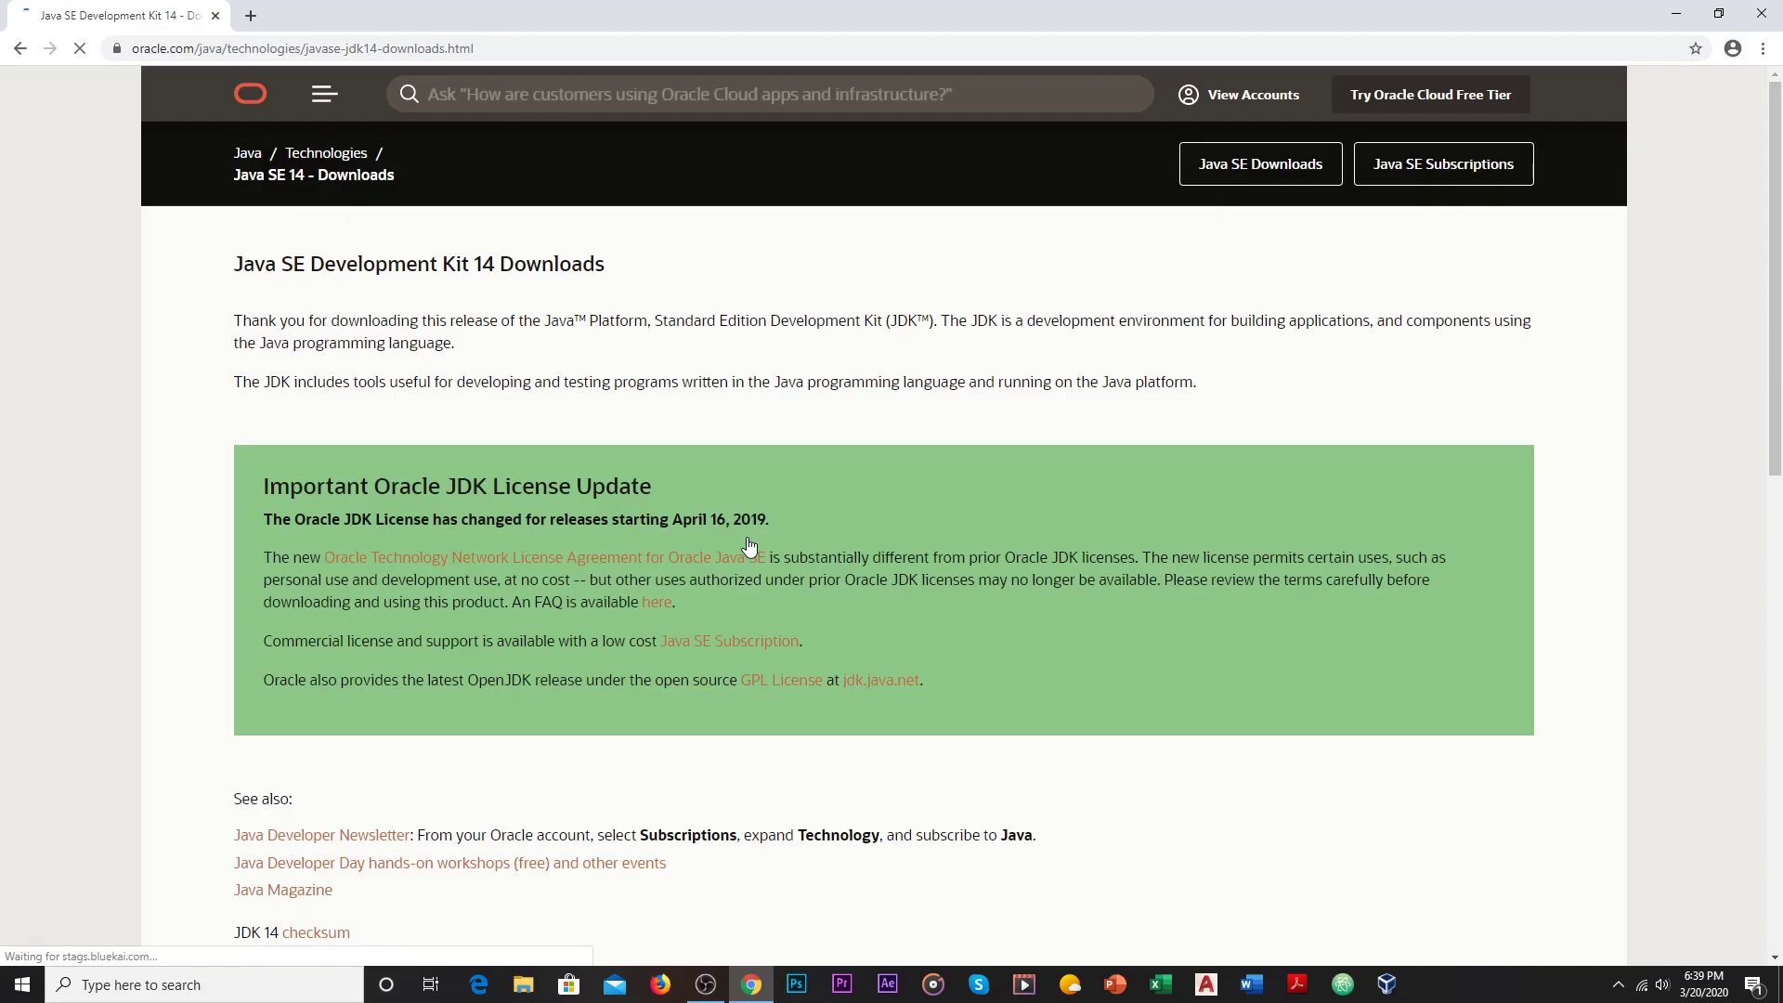
Download the Windows x64 Installer, jdk-14_windows-x64_bin.exe, accepting the Oracle Technology Network License Agreement.
scroll(751, 547, down, 7)
scroll(750, 519, down, 5)
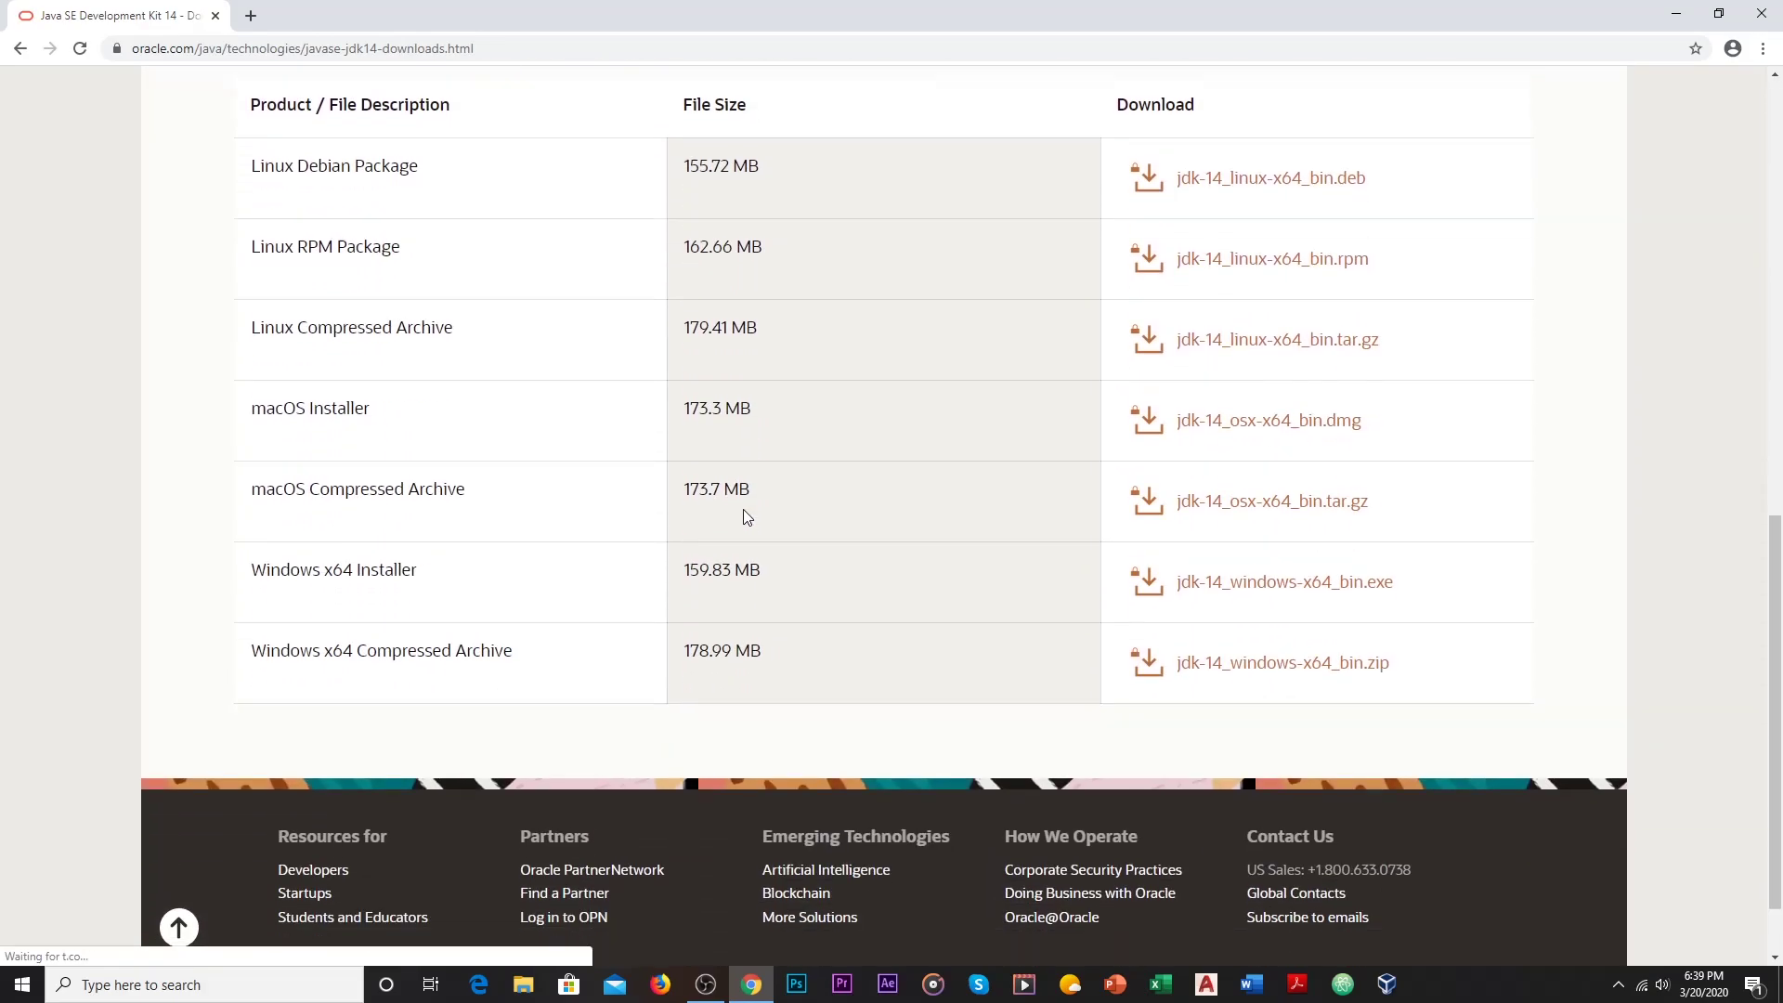
drag(252, 483, 449, 494)
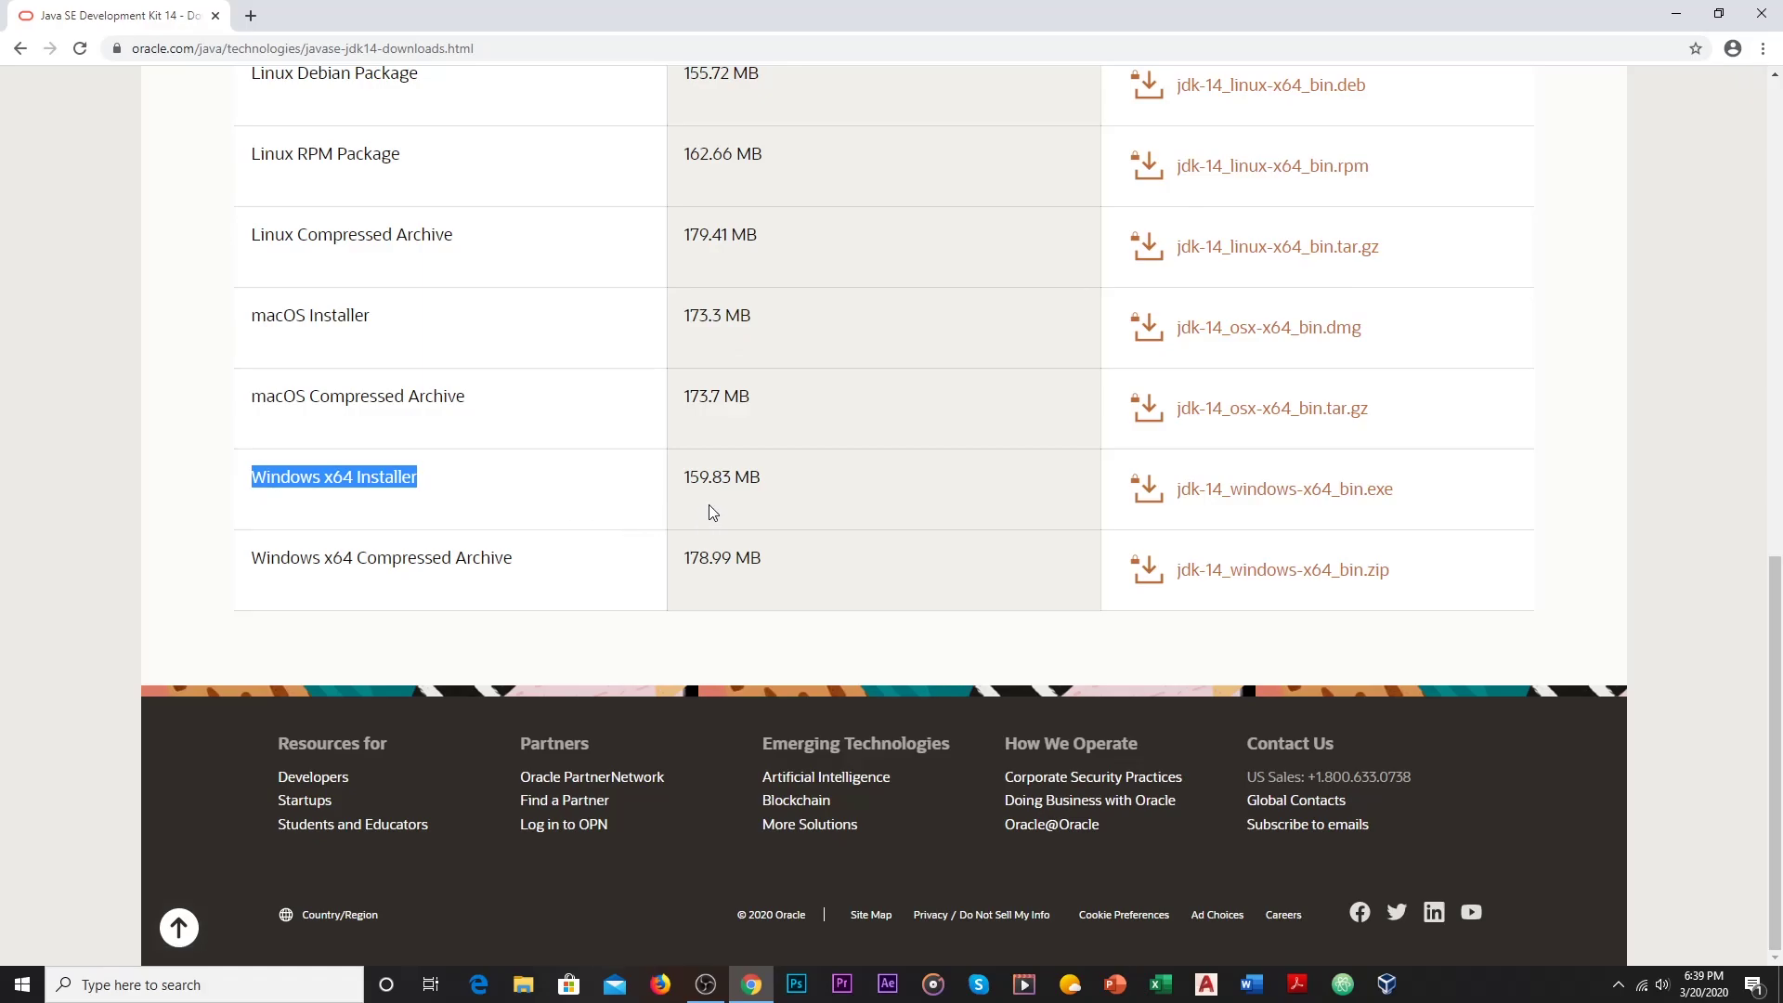
click(665, 512)
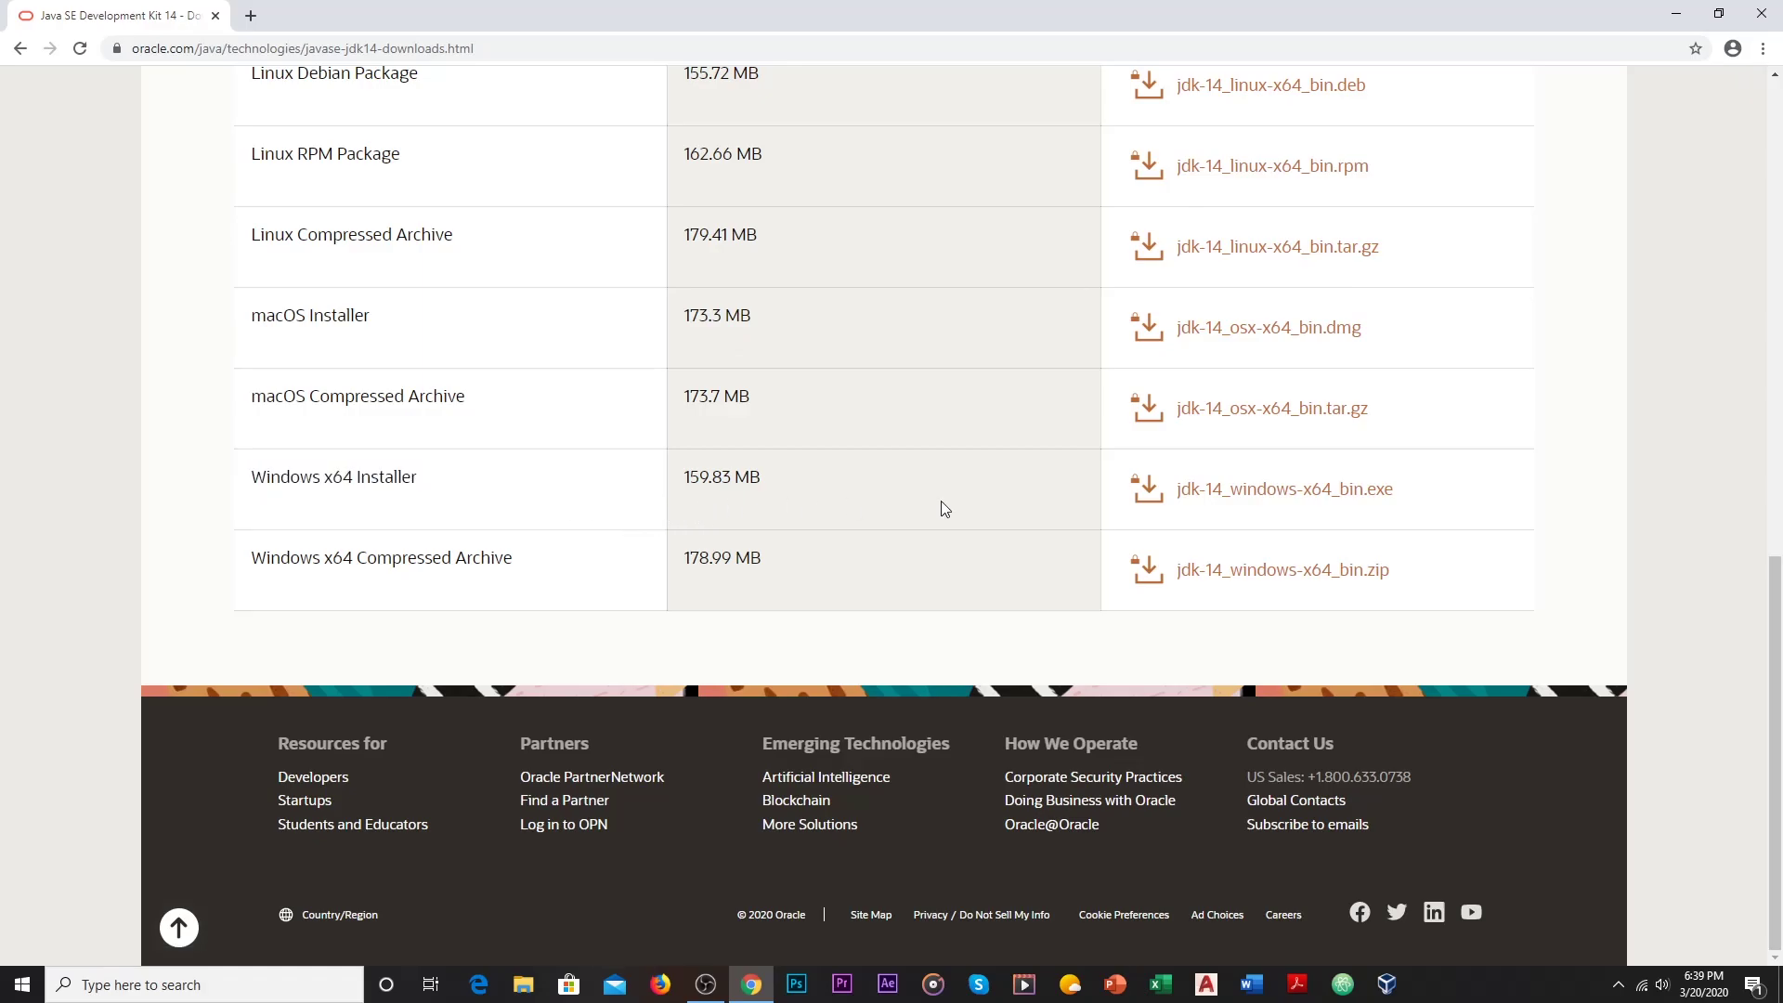
click(1260, 501)
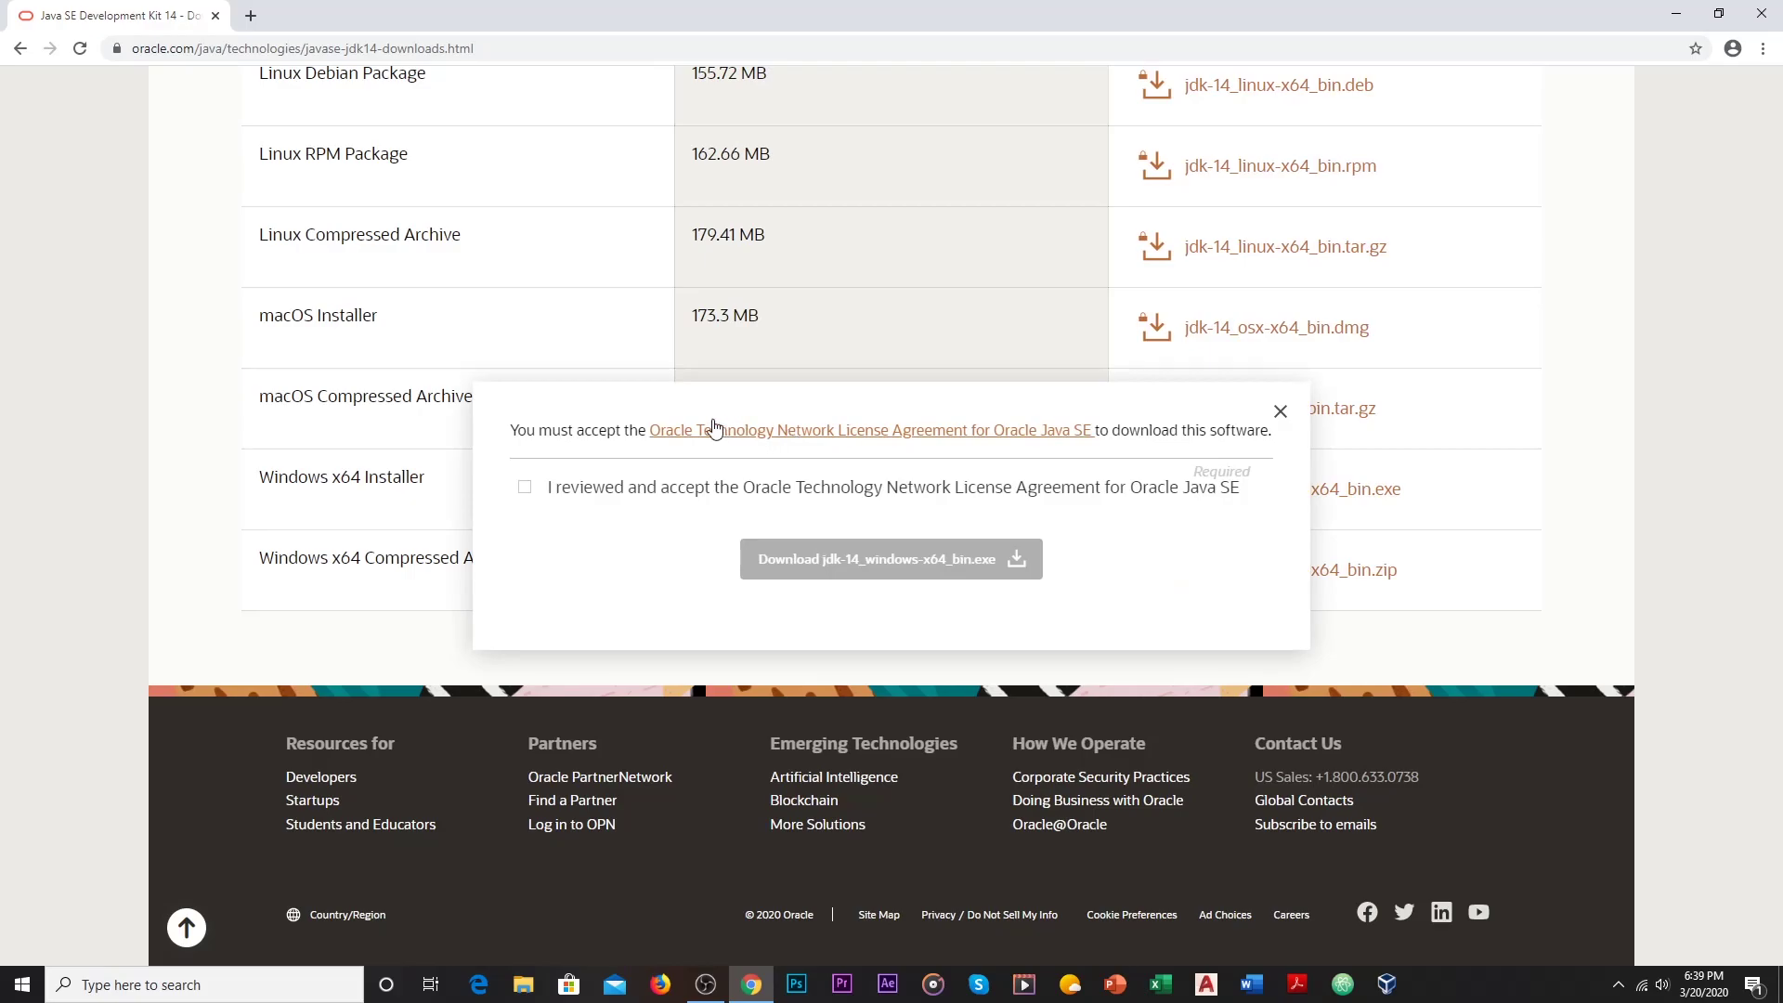
click(527, 490)
click(841, 576)
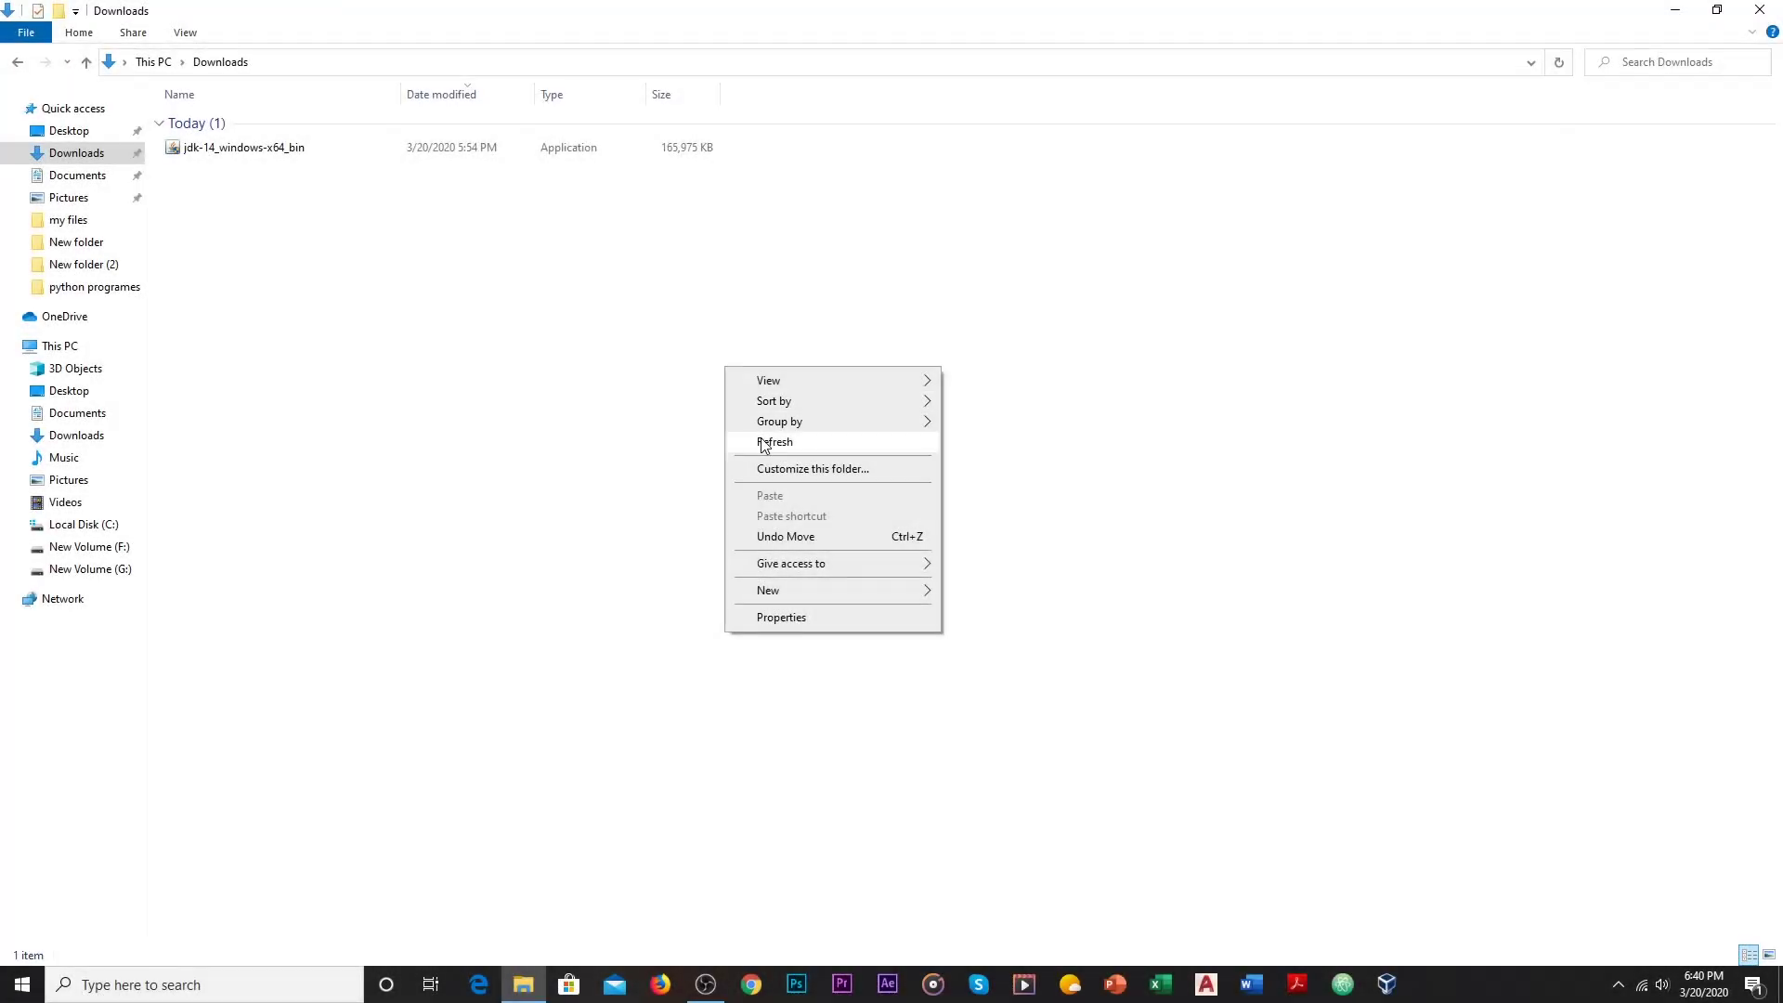
Run jdk-14_windows-x64_bin from the Downloads folder and install the JDK in the default folder C:\Program Files\Java\jdk-14\.
click(765, 443)
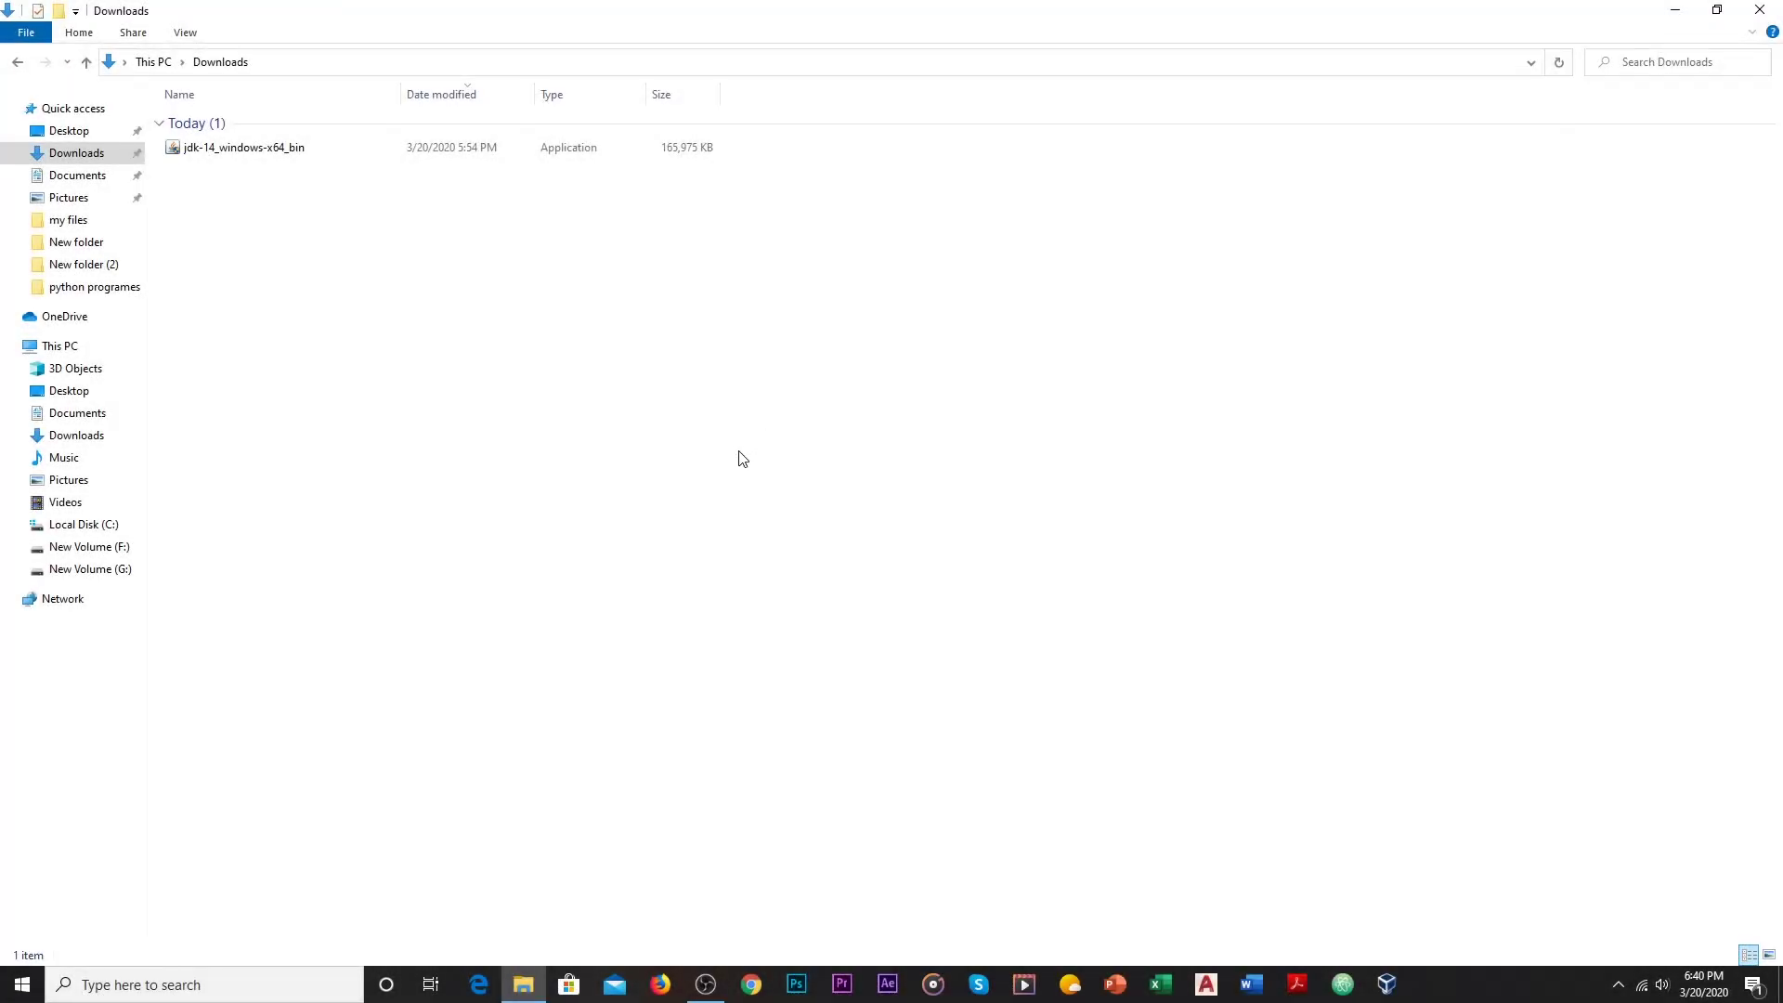
double_click(262, 148)
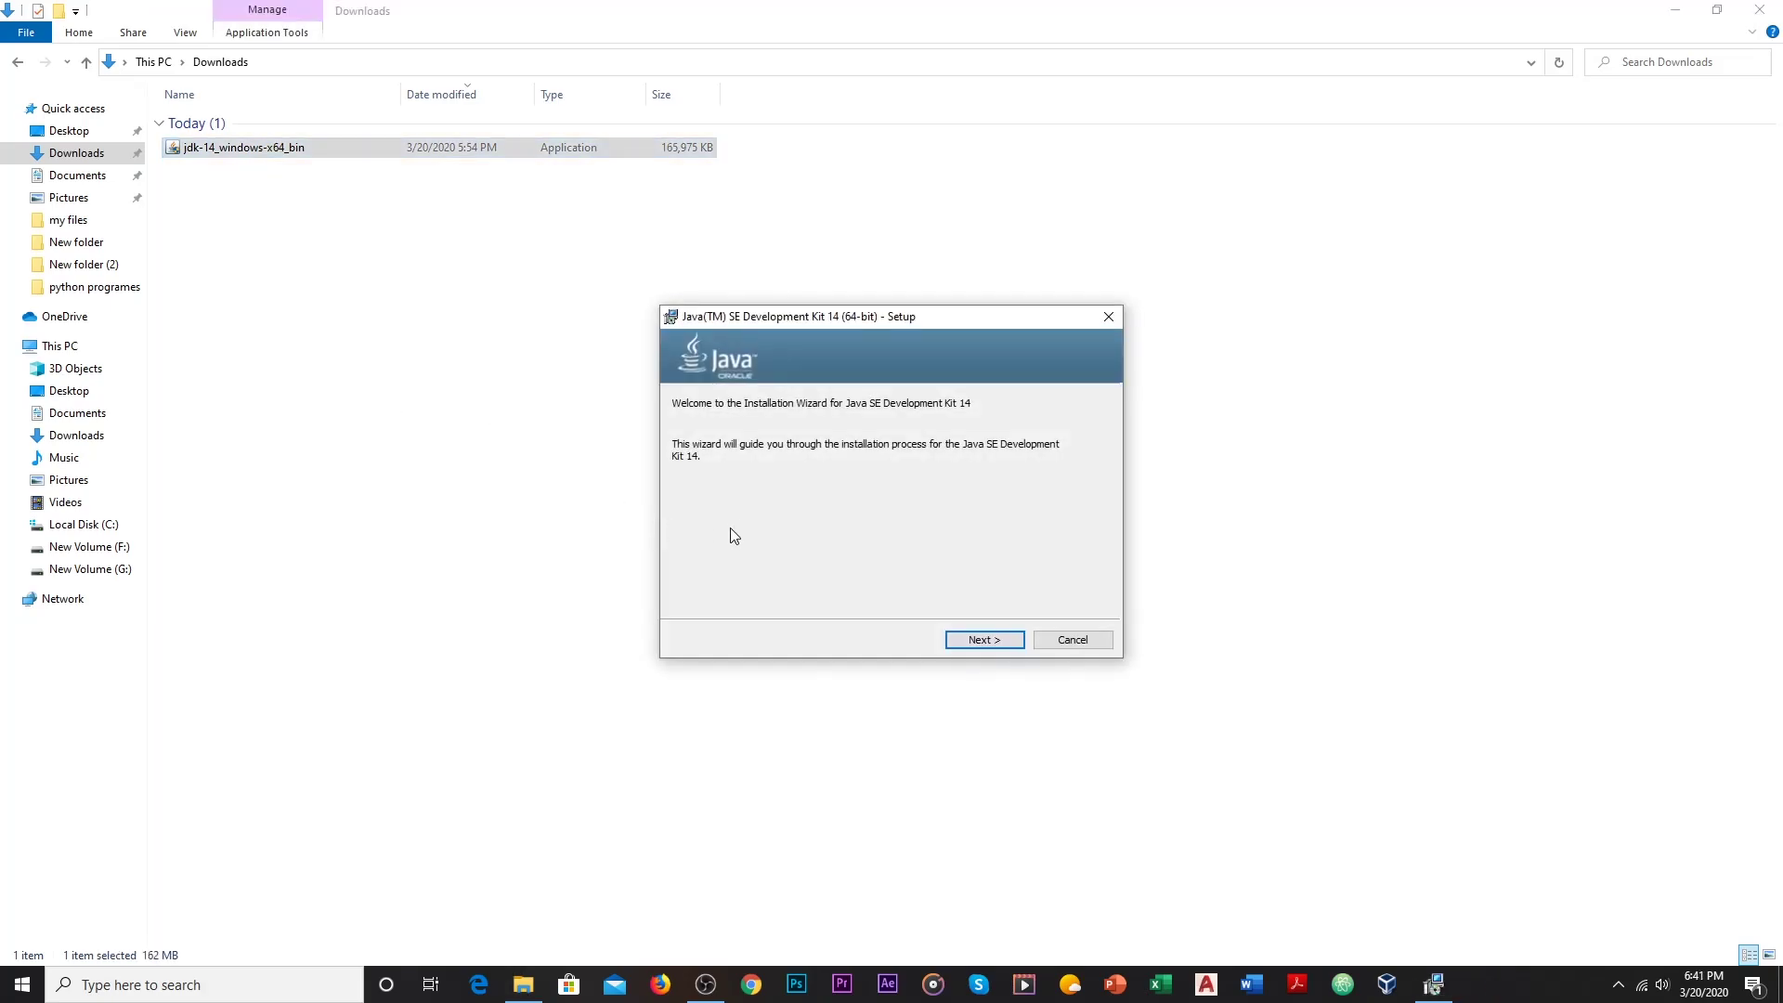
click(987, 641)
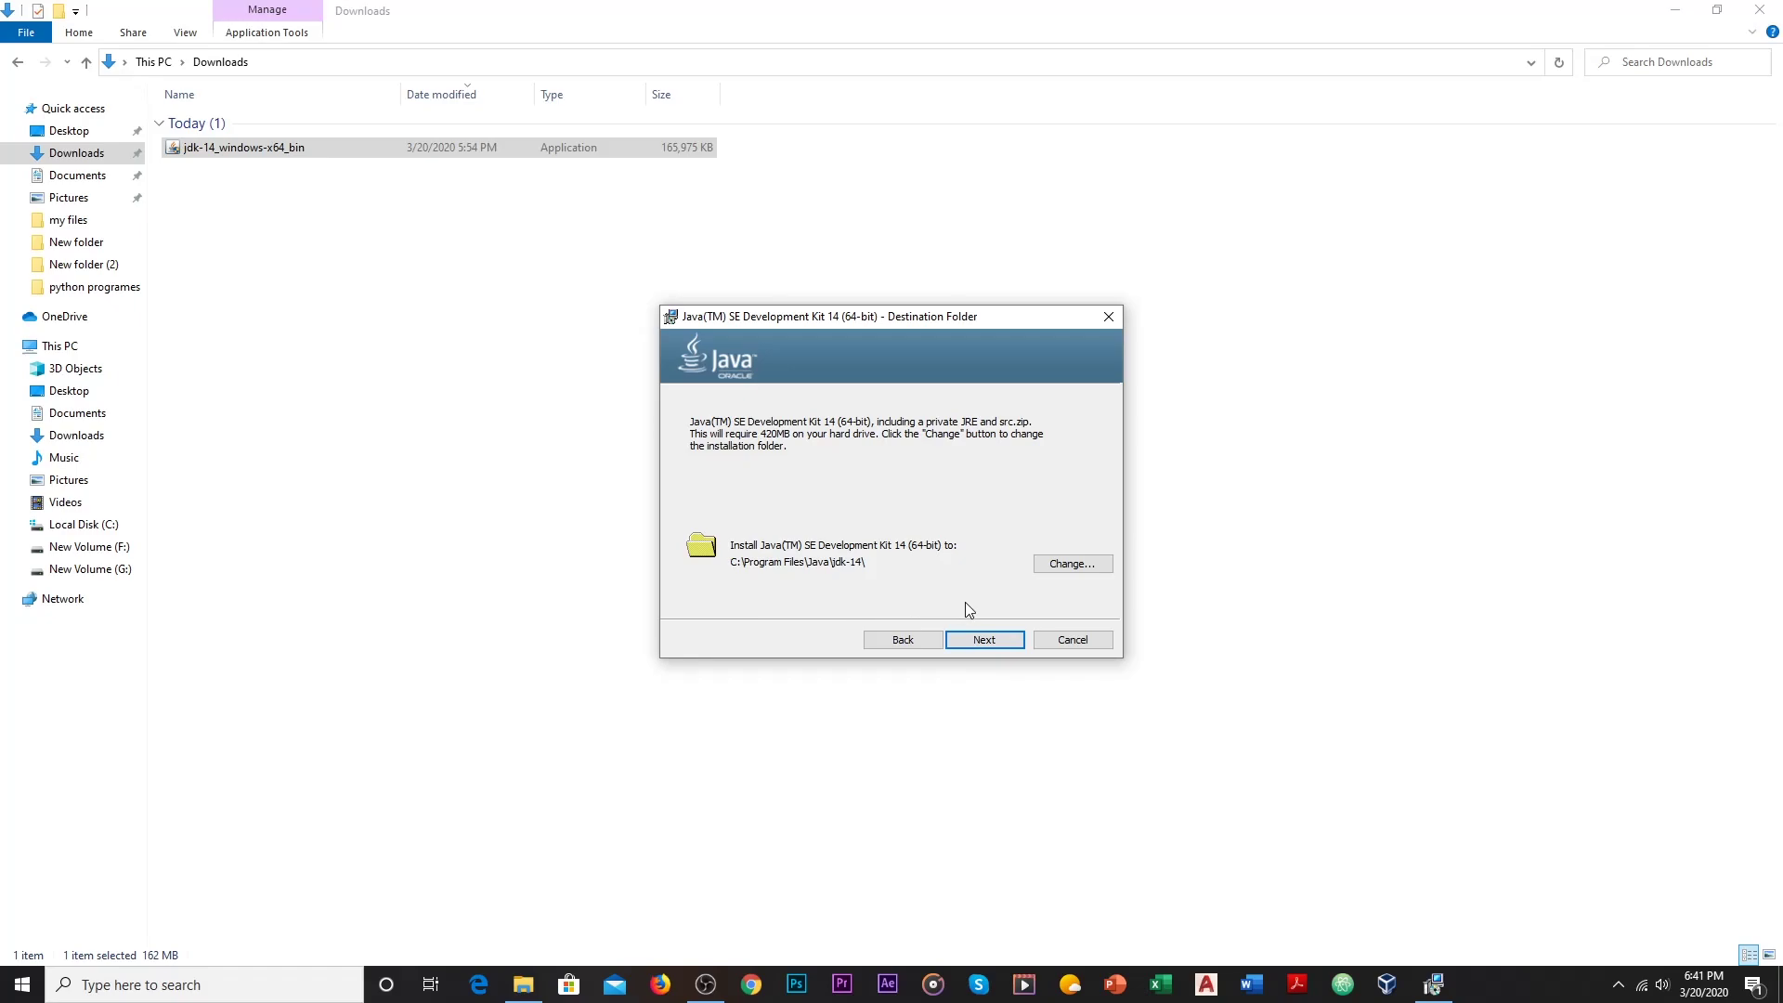
click(983, 641)
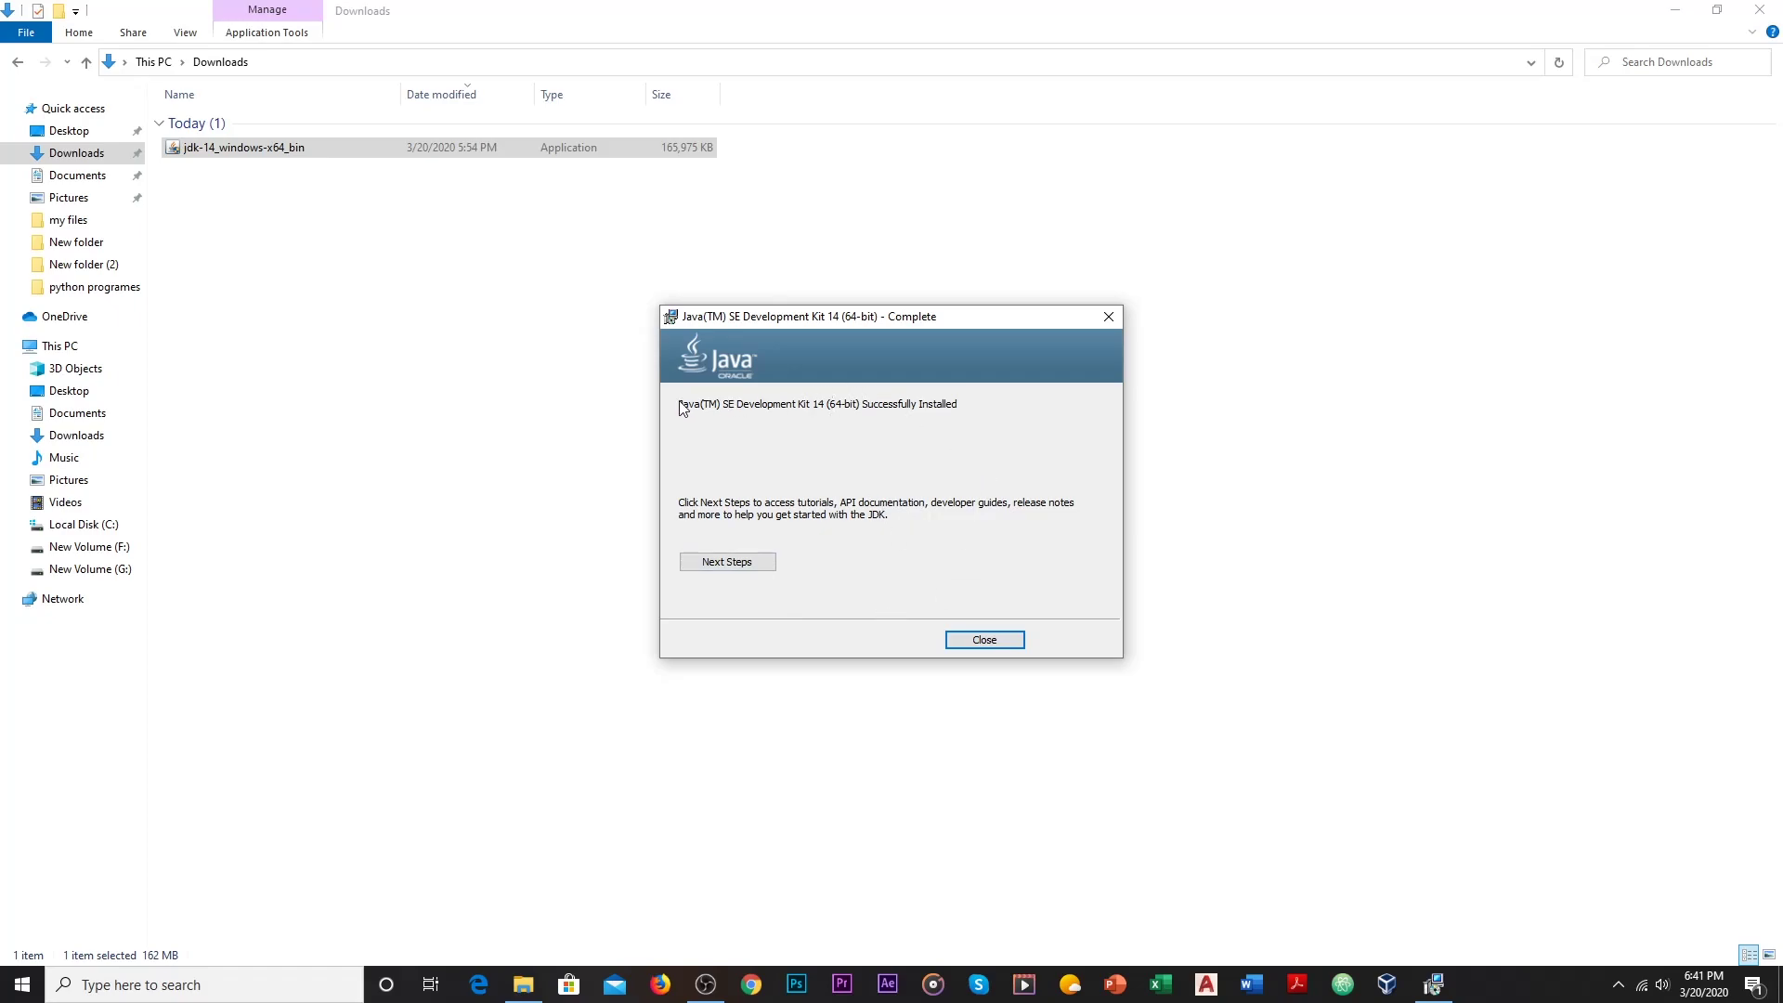
click(987, 640)
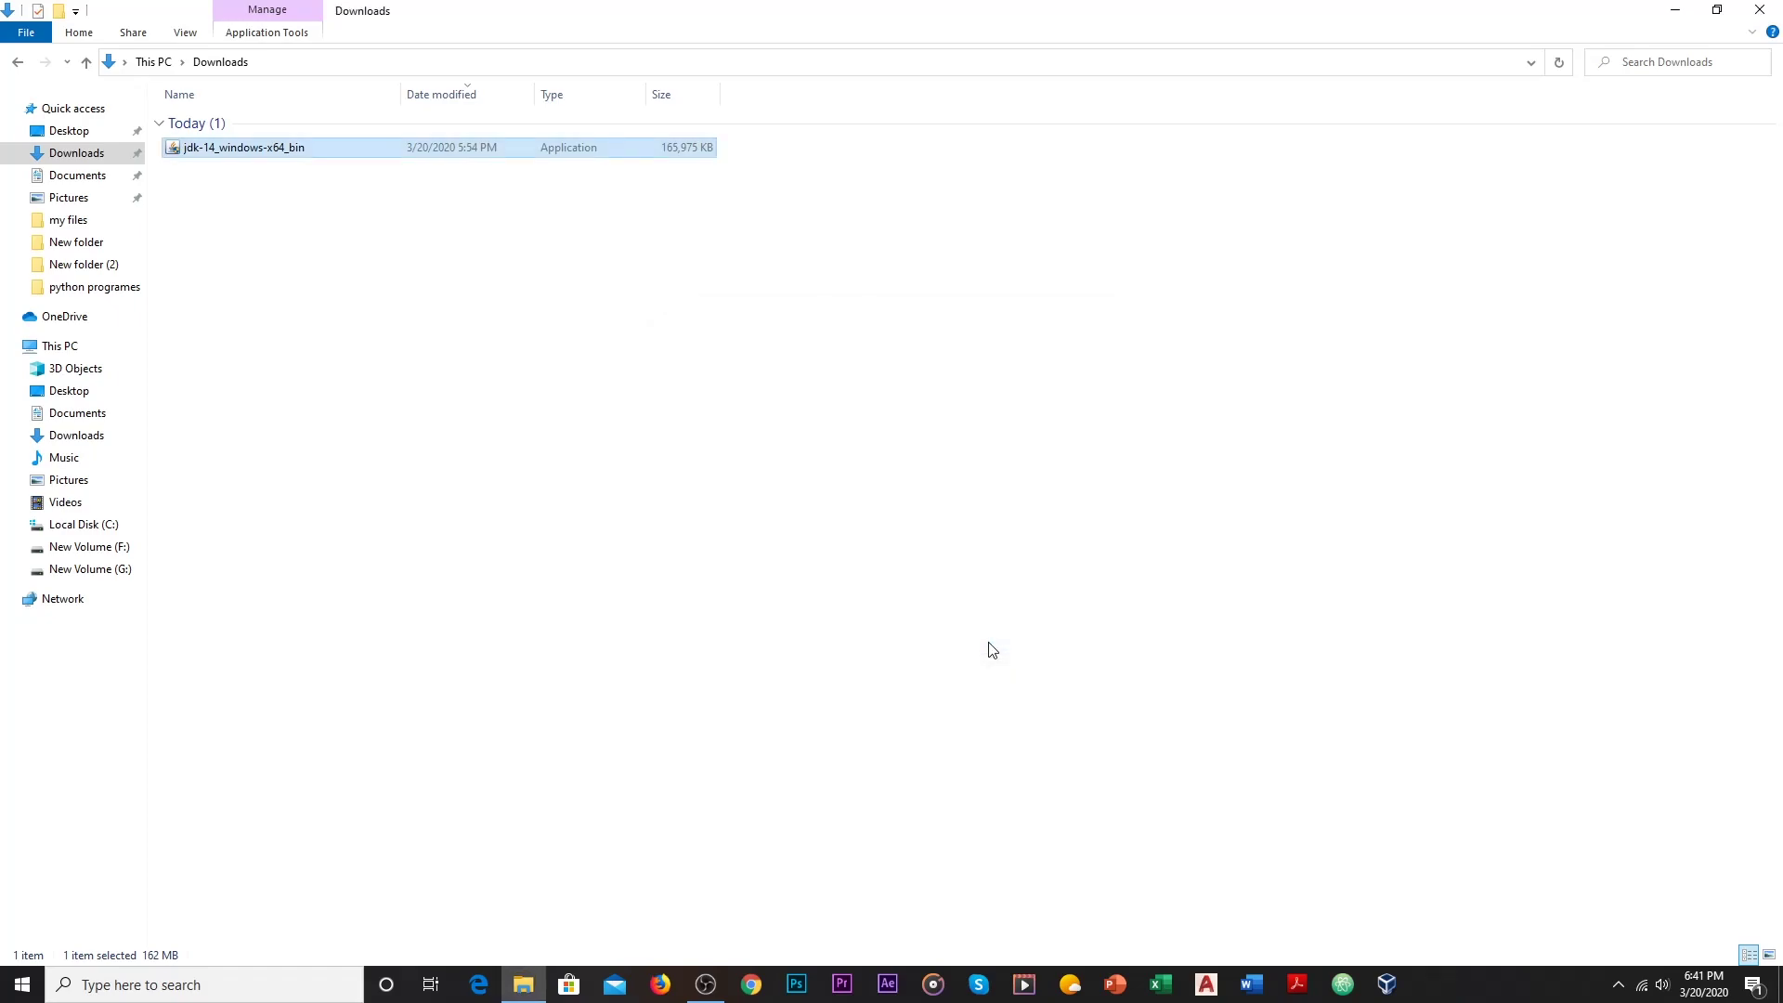
Refresh and close the Downloads folder, and refresh the desktop.
right_click(576, 336)
click(648, 414)
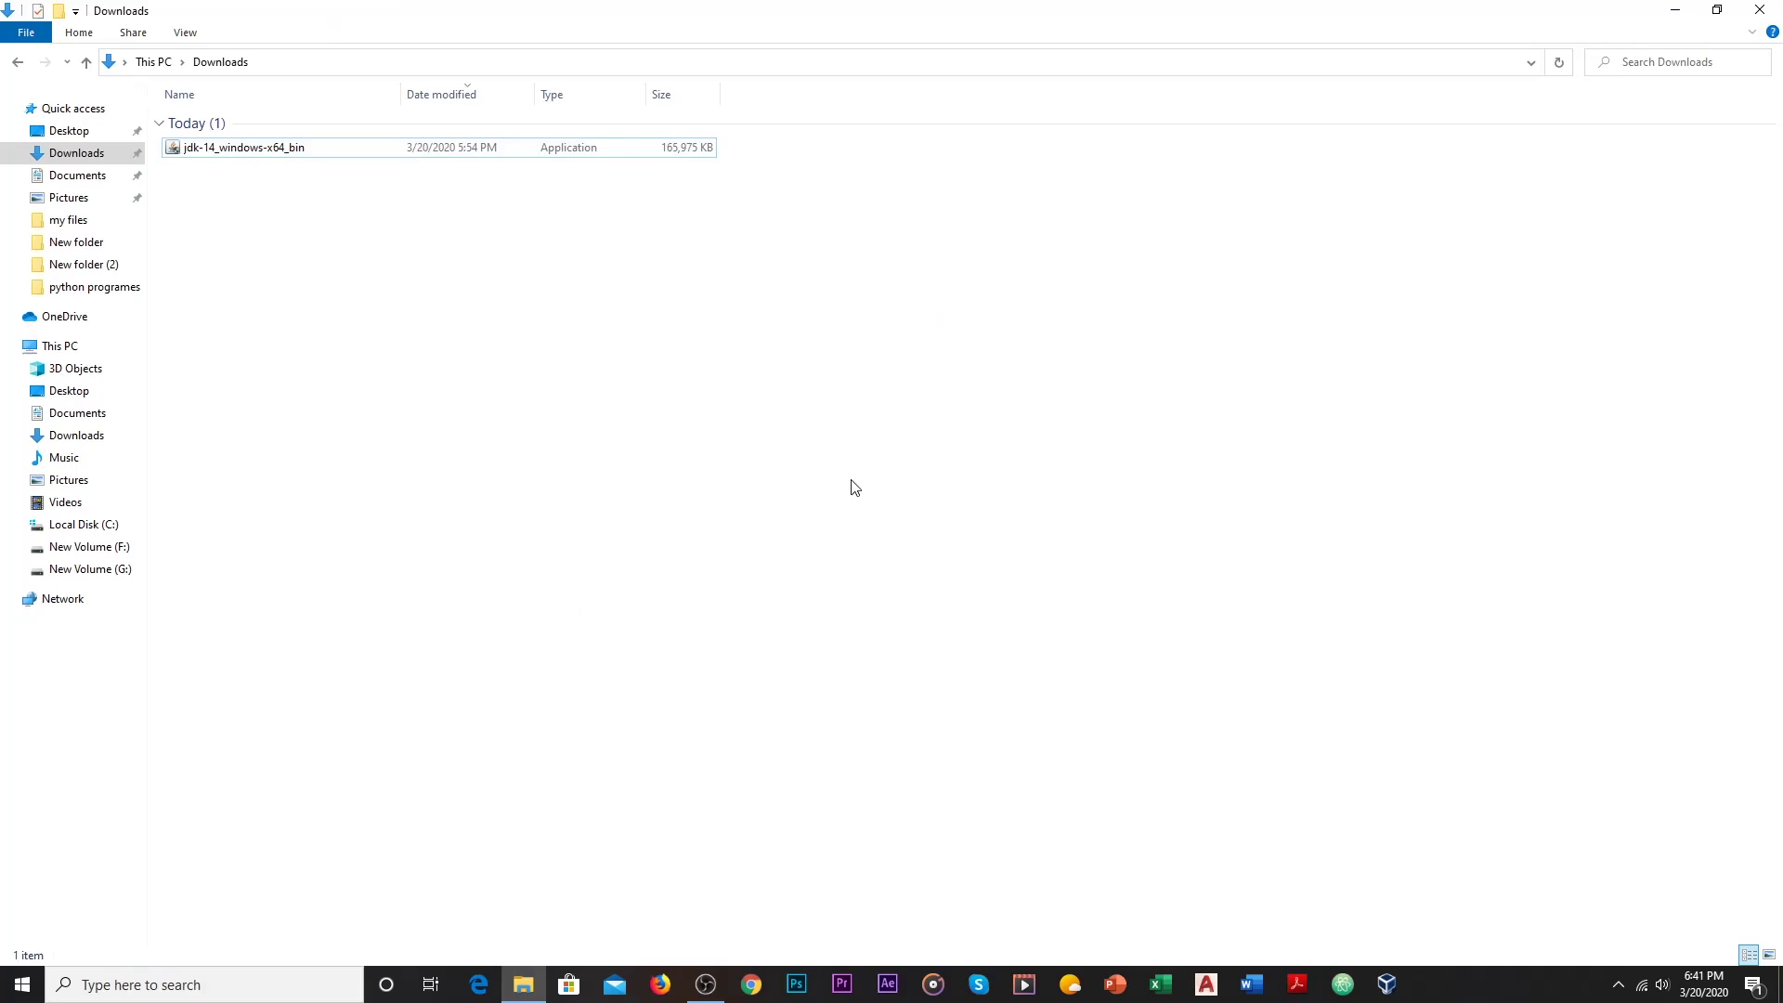
click(1760, 9)
right_click(771, 286)
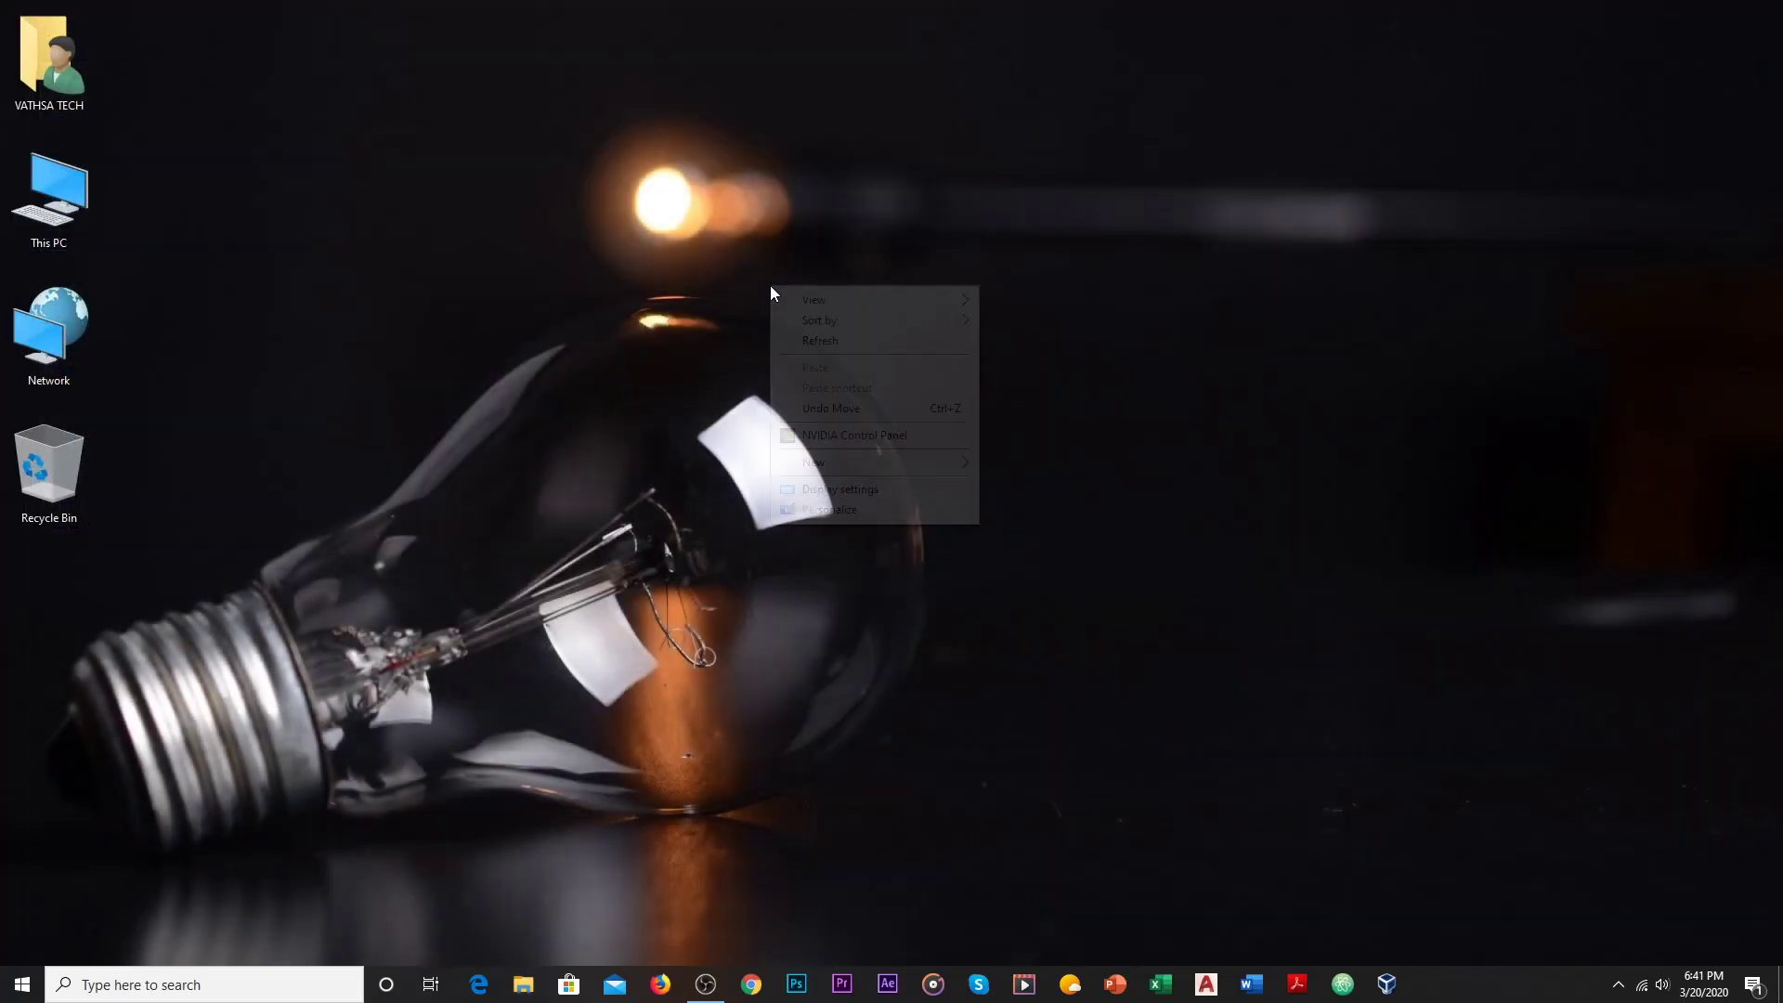
click(826, 341)
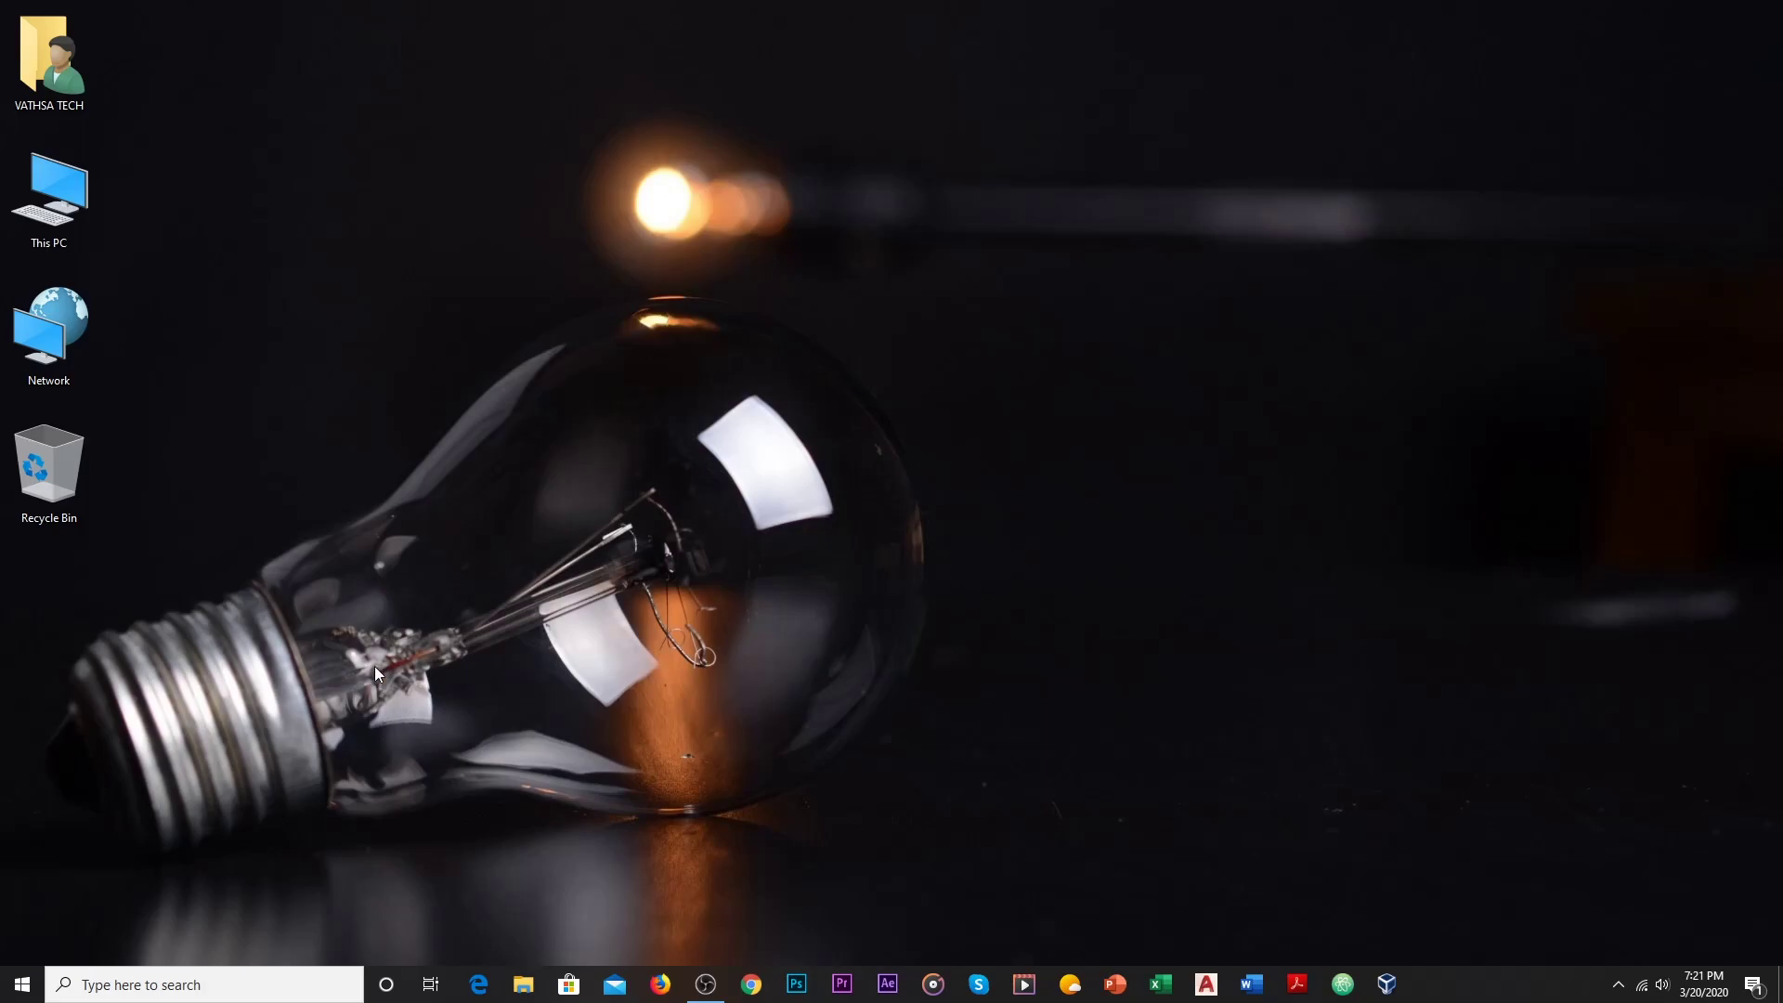
Search Windows for "environ" and open the Environment Variables dialog from the system environment variables settings.
click(175, 985)
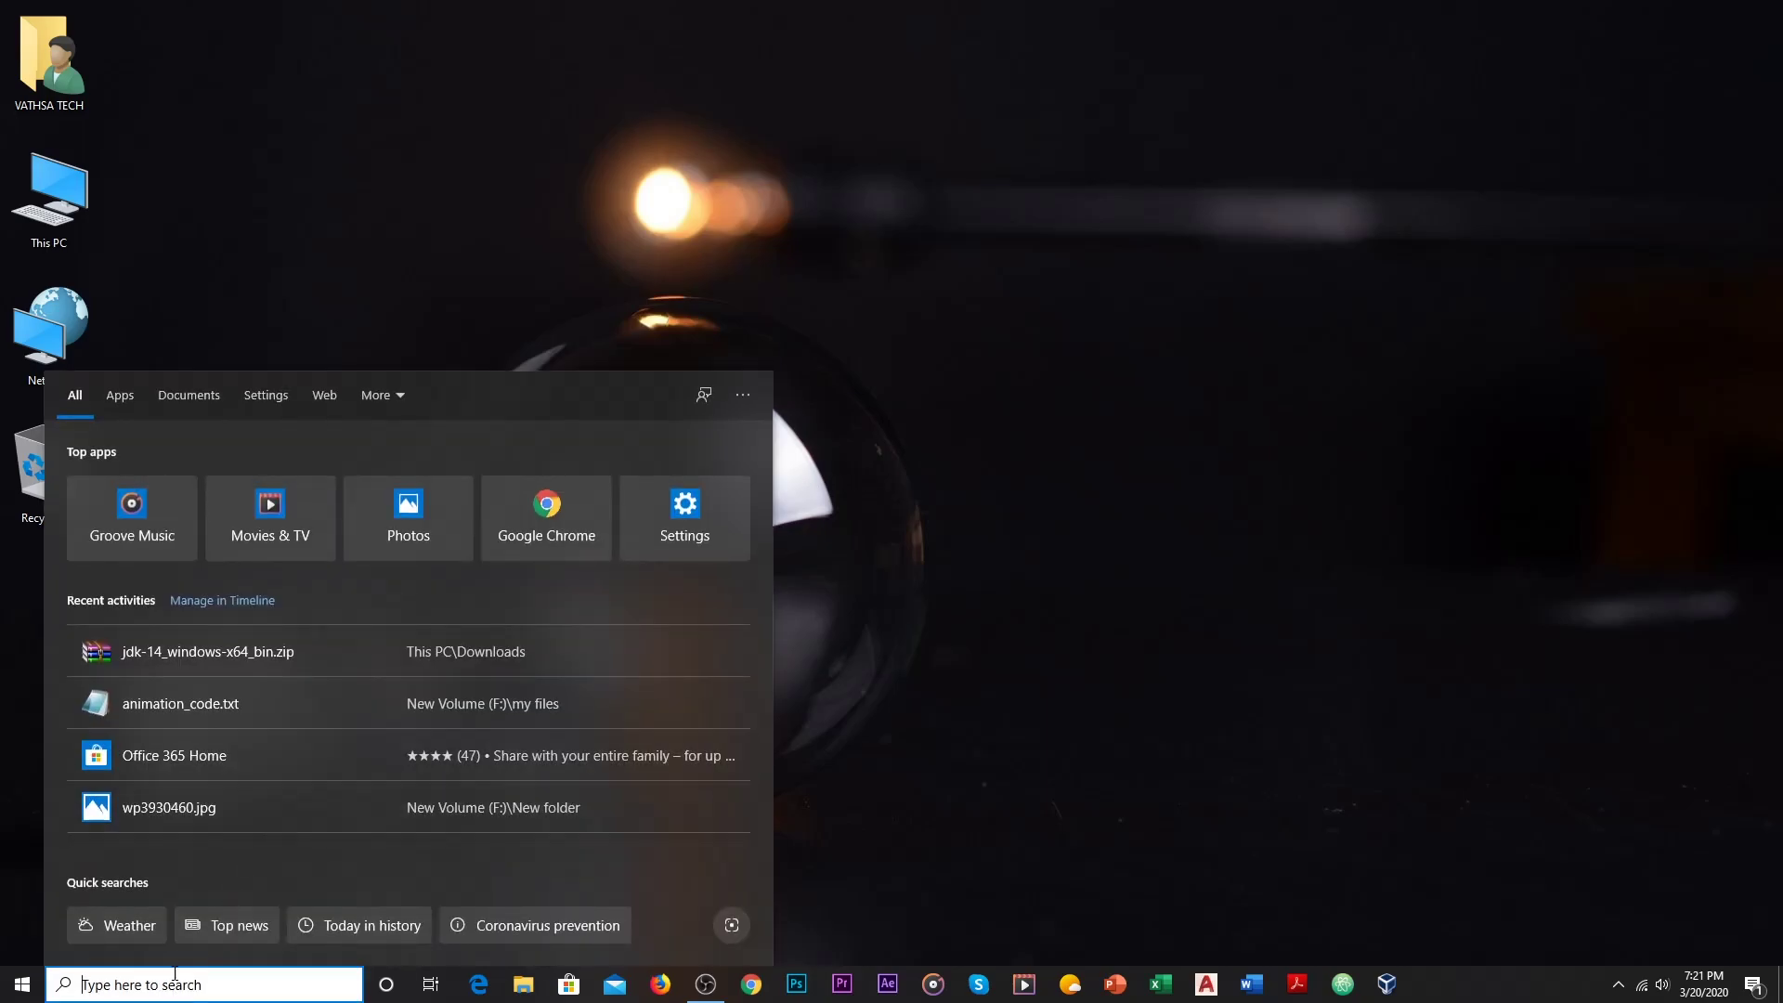
text(envi)
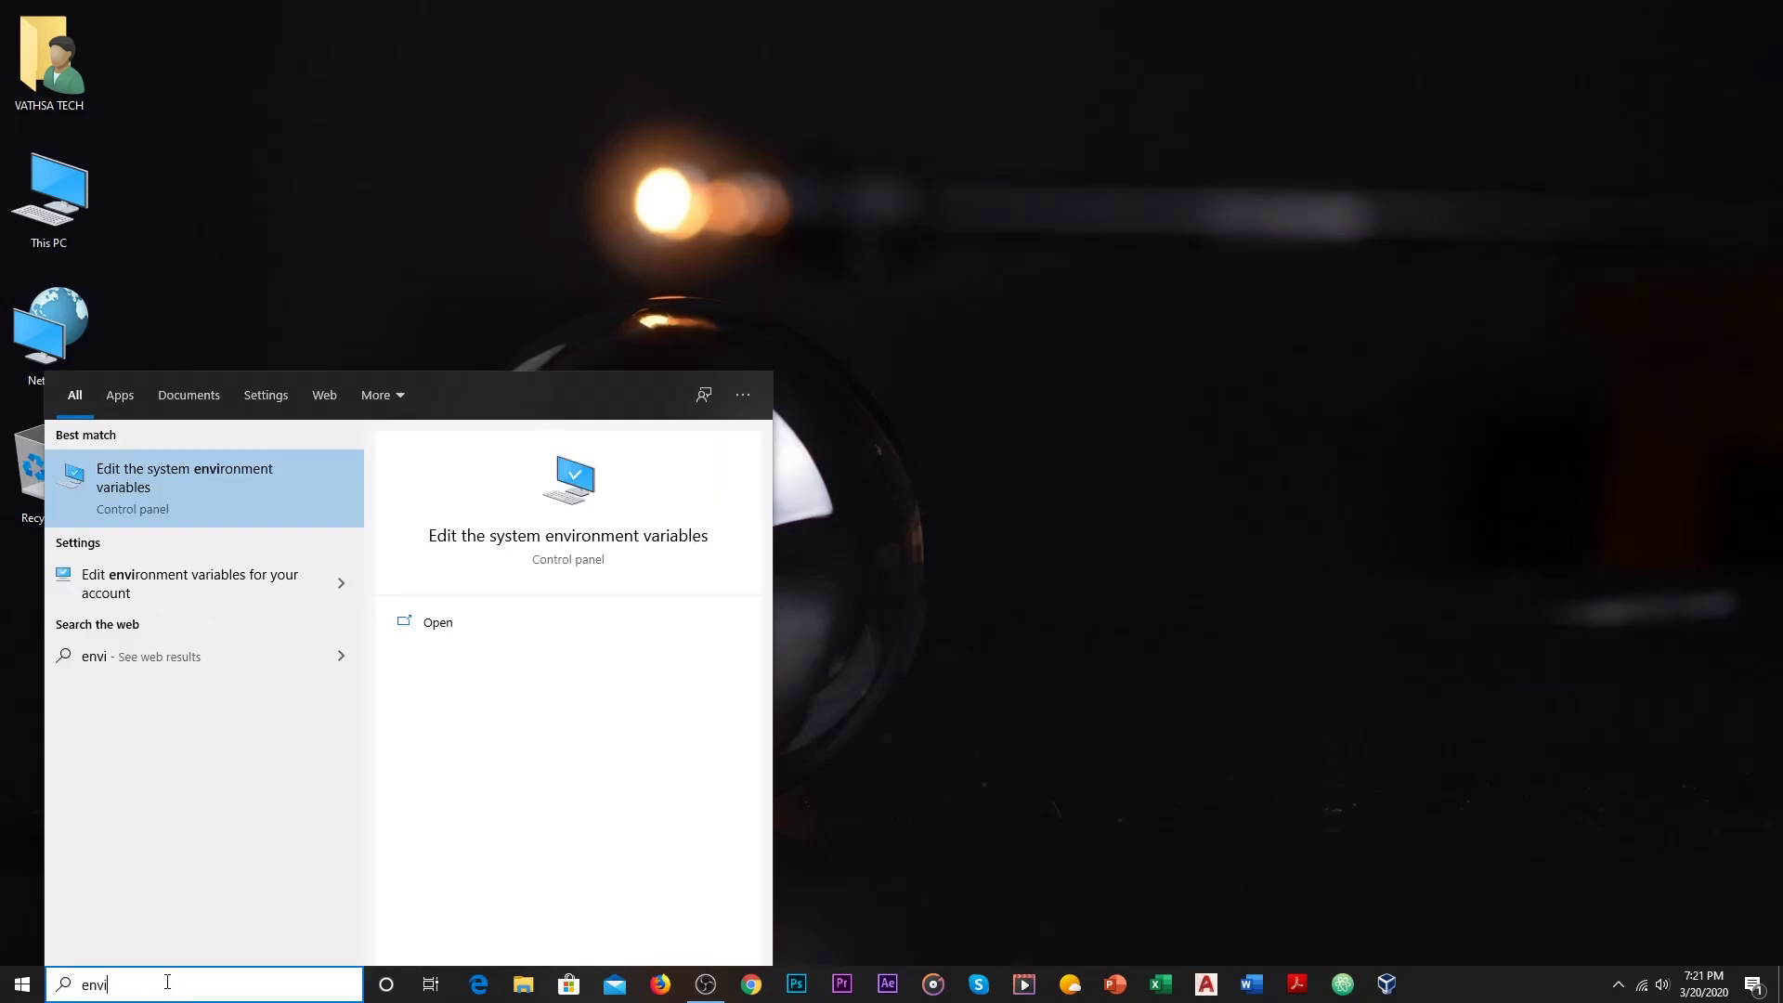
text(ron)
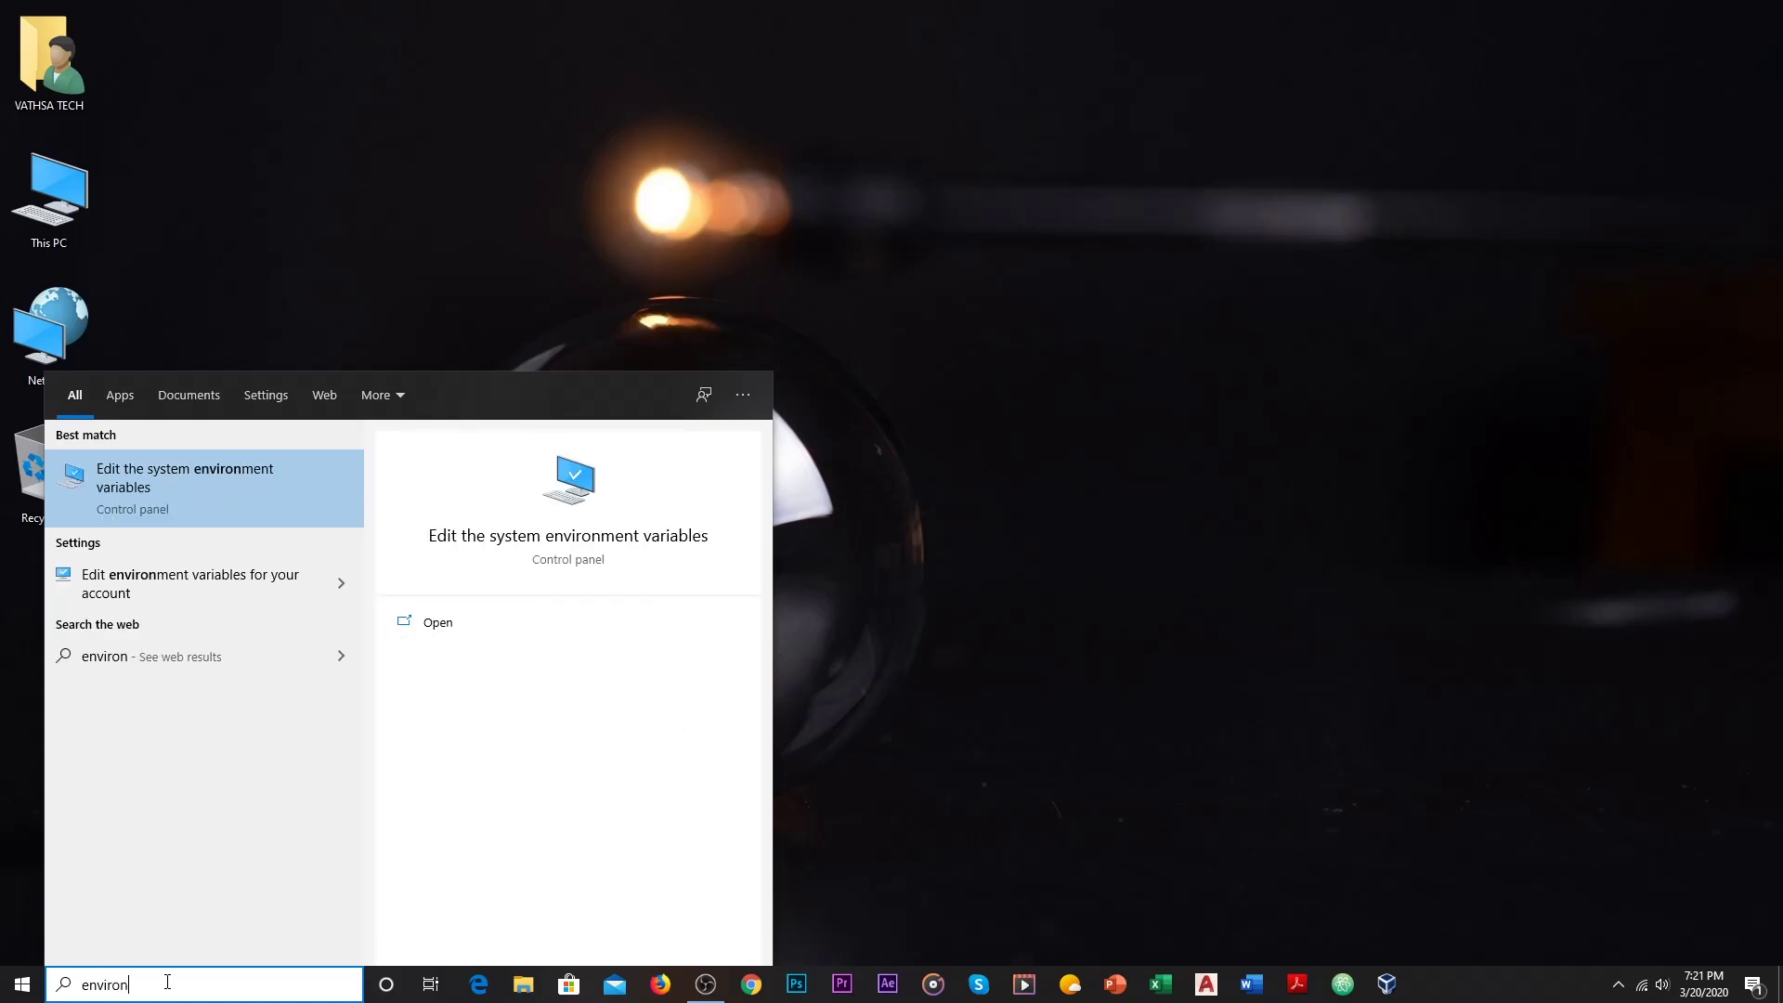
click(130, 488)
drag(332, 218, 739, 223)
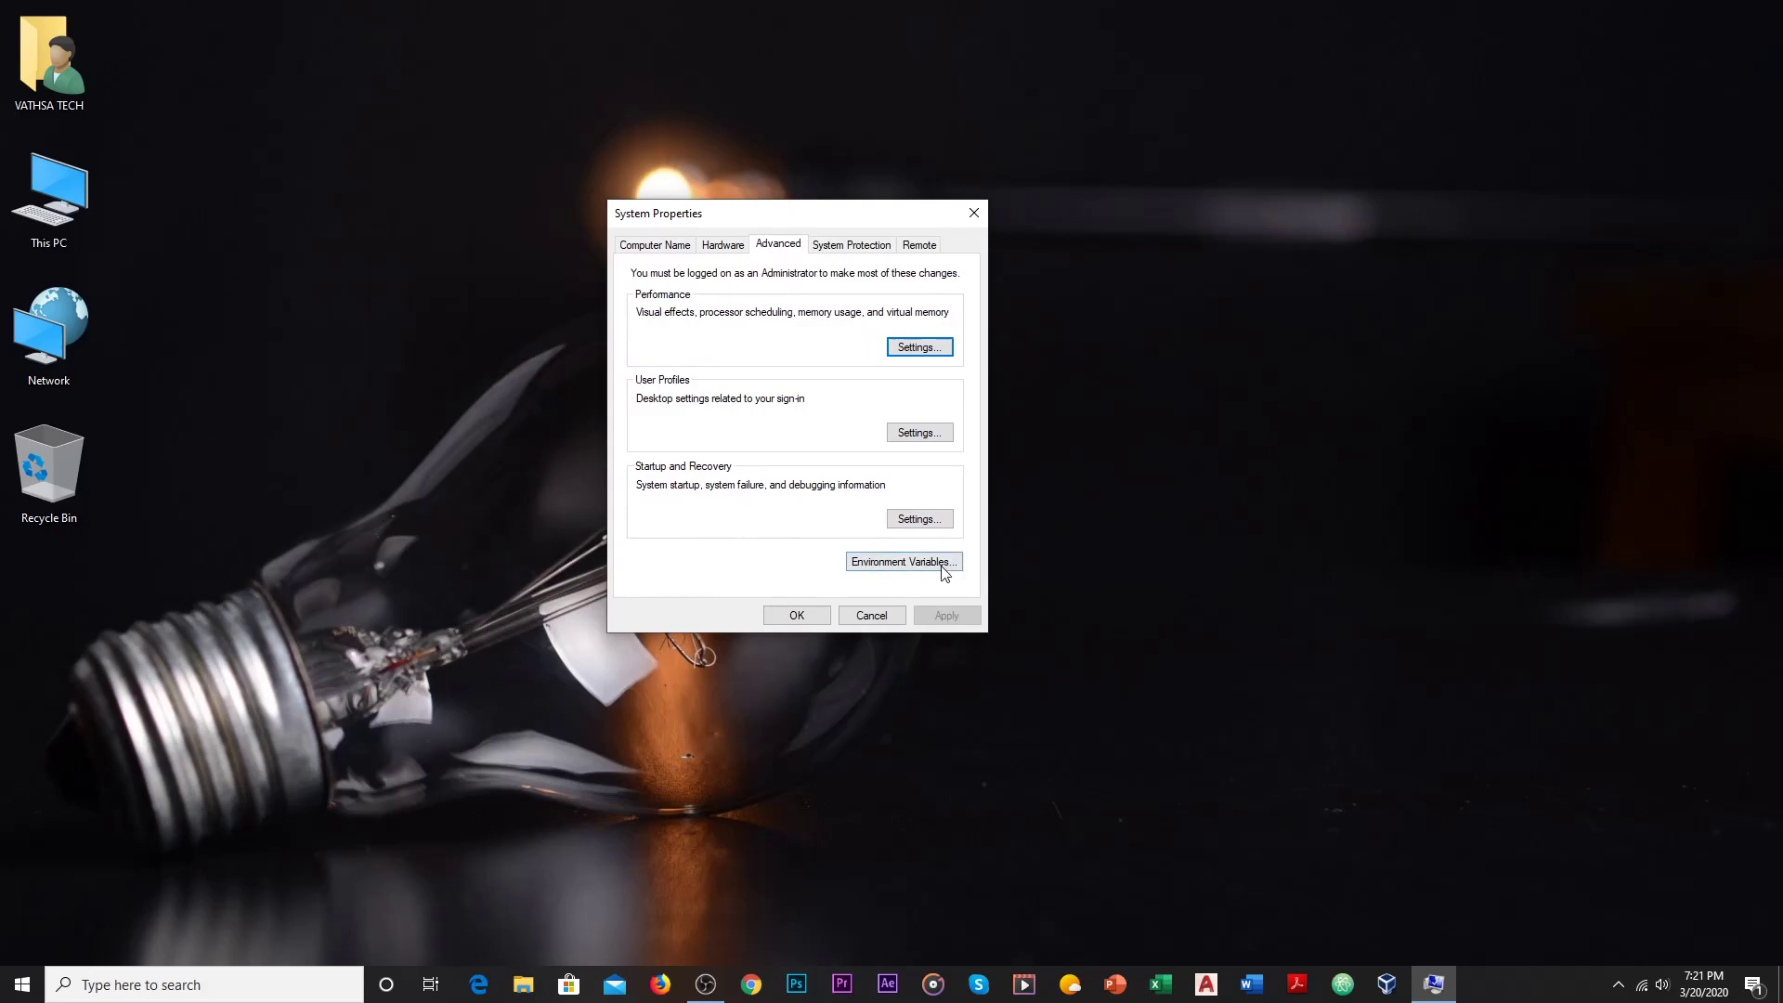
click(895, 565)
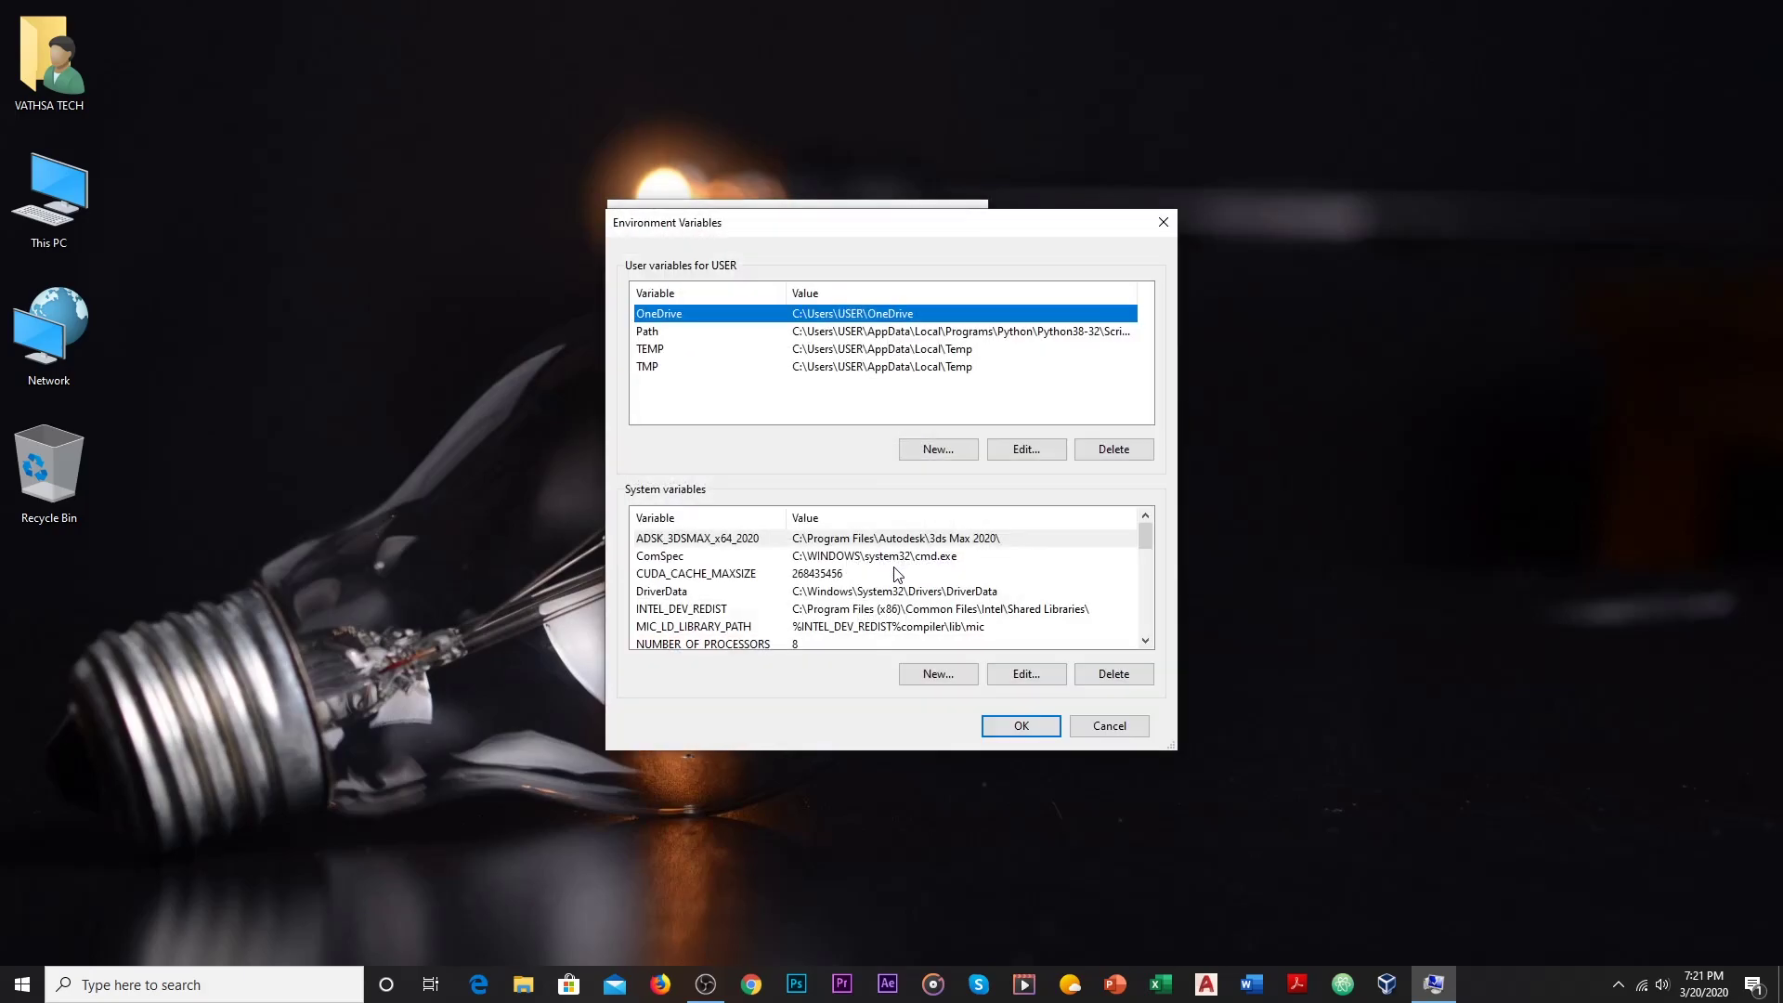
drag(736, 220, 610, 158)
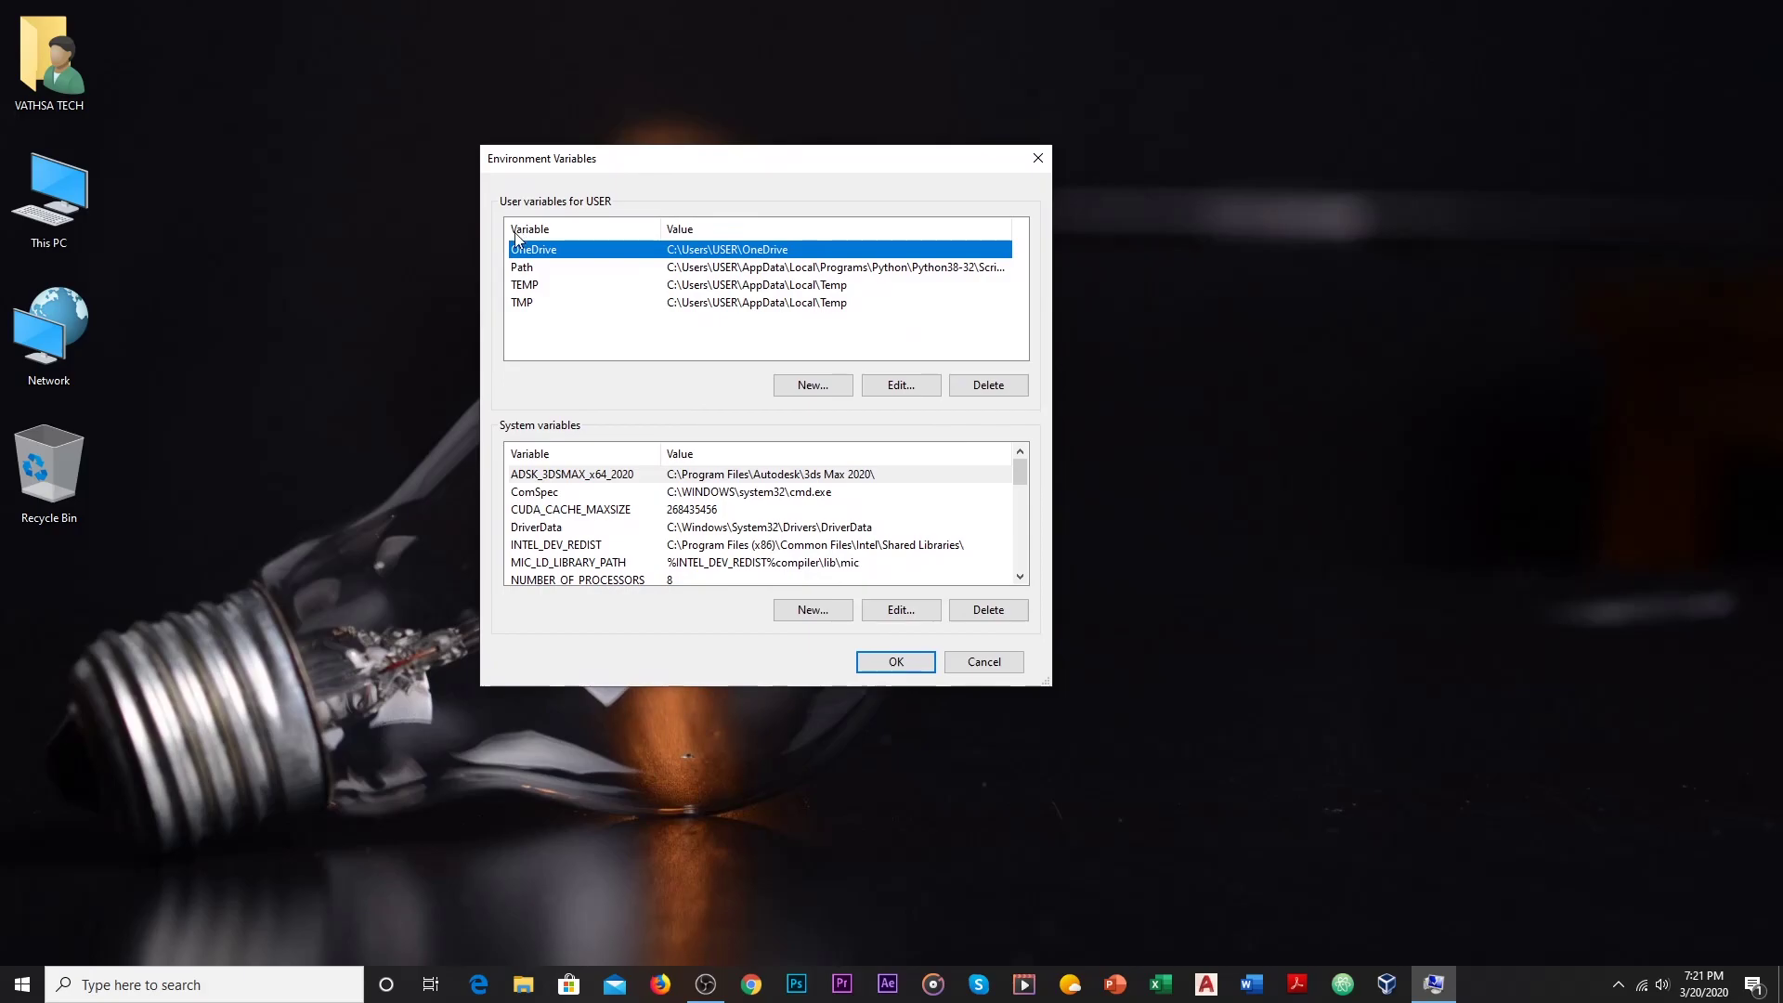
Start a new system variable and name it JAVA_HOME.
click(806, 615)
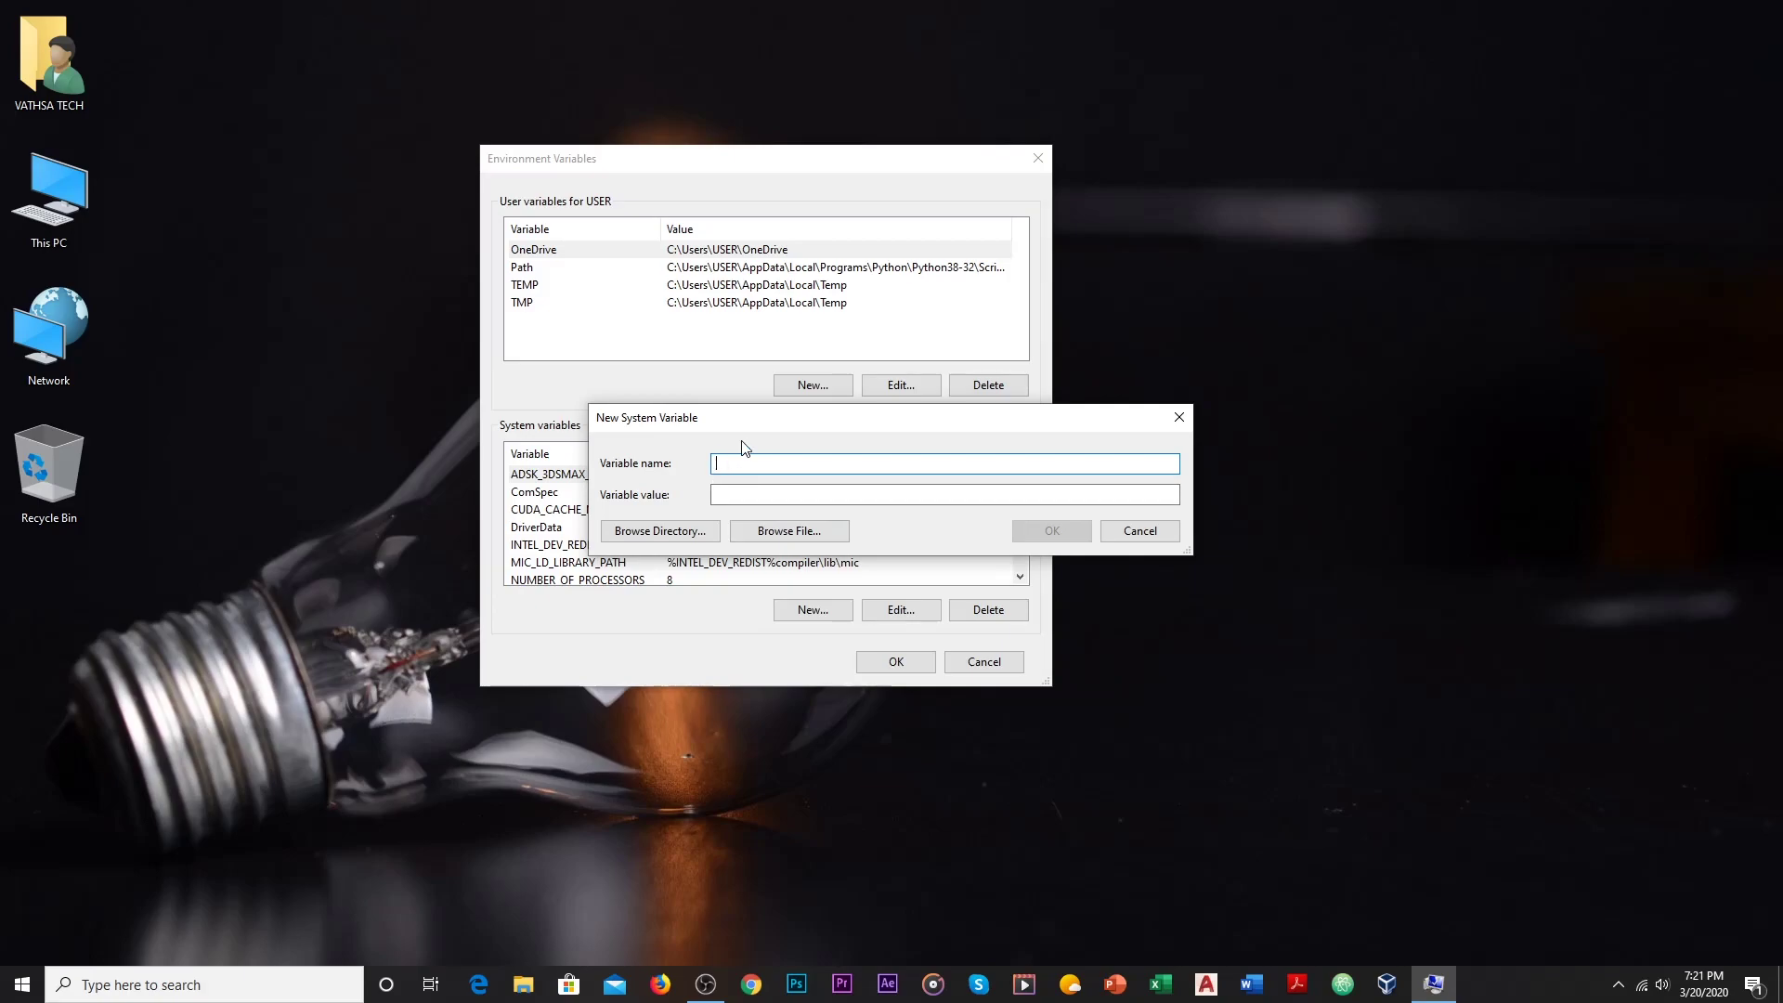
text(JAV)
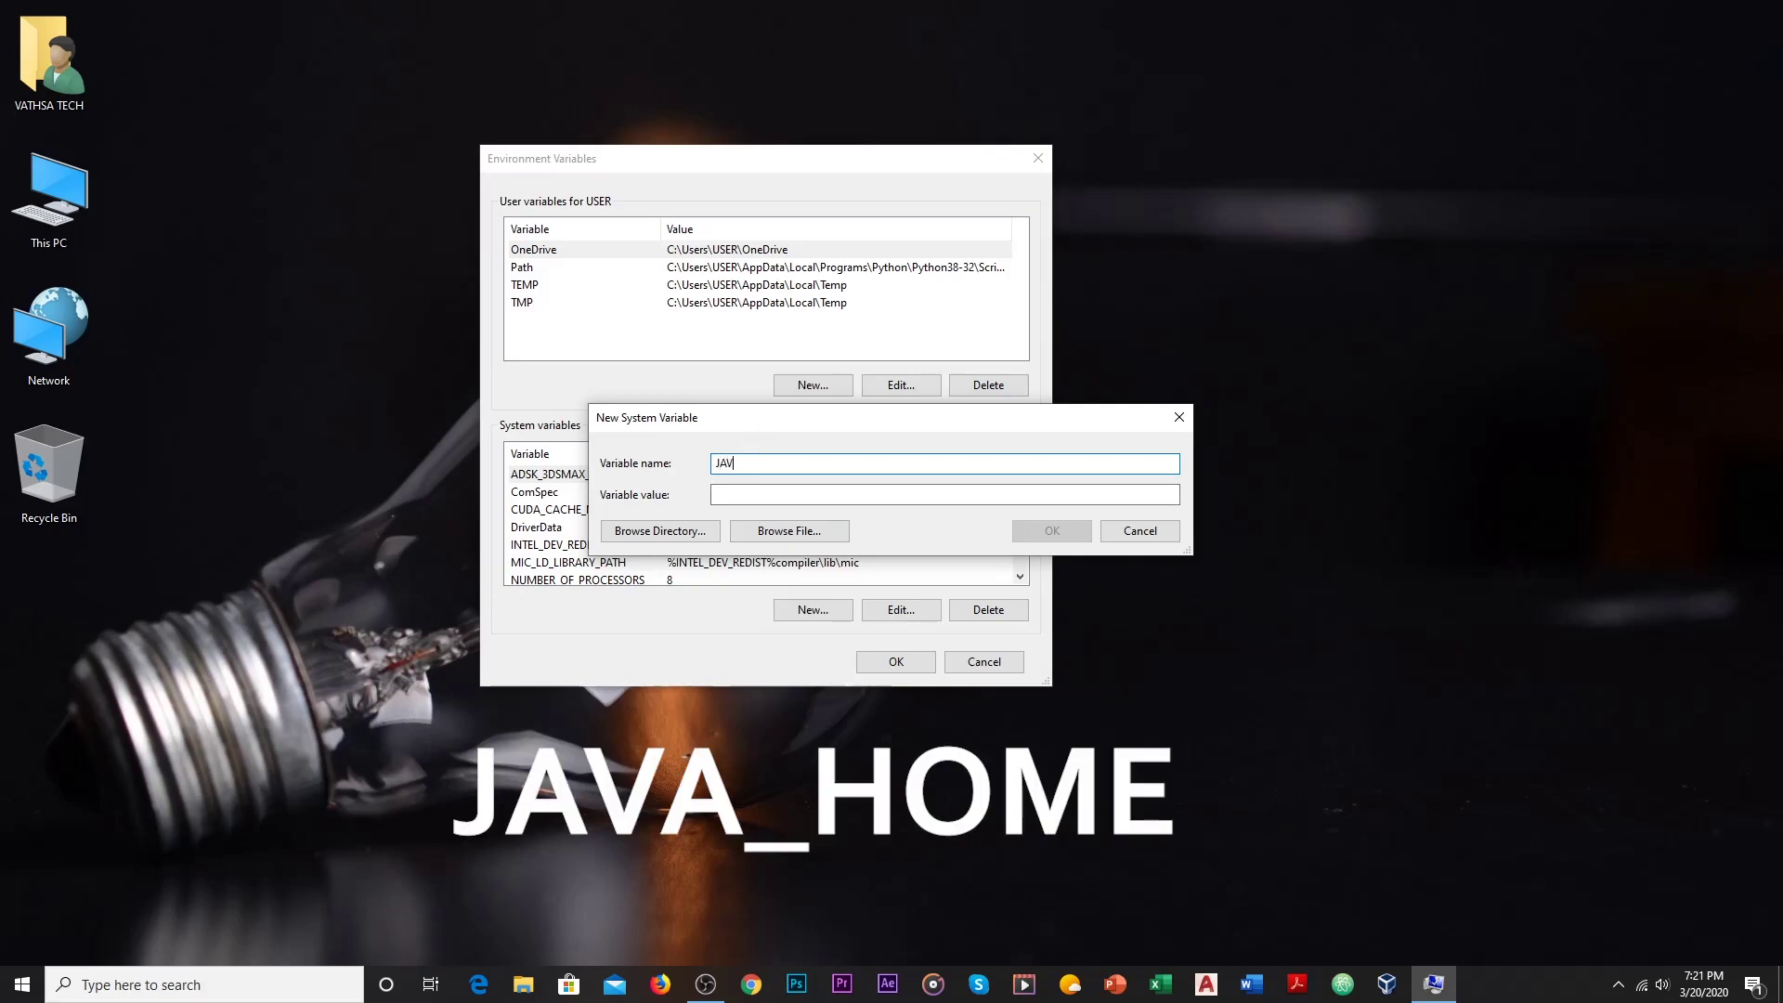
text(A_HOME)
click(754, 493)
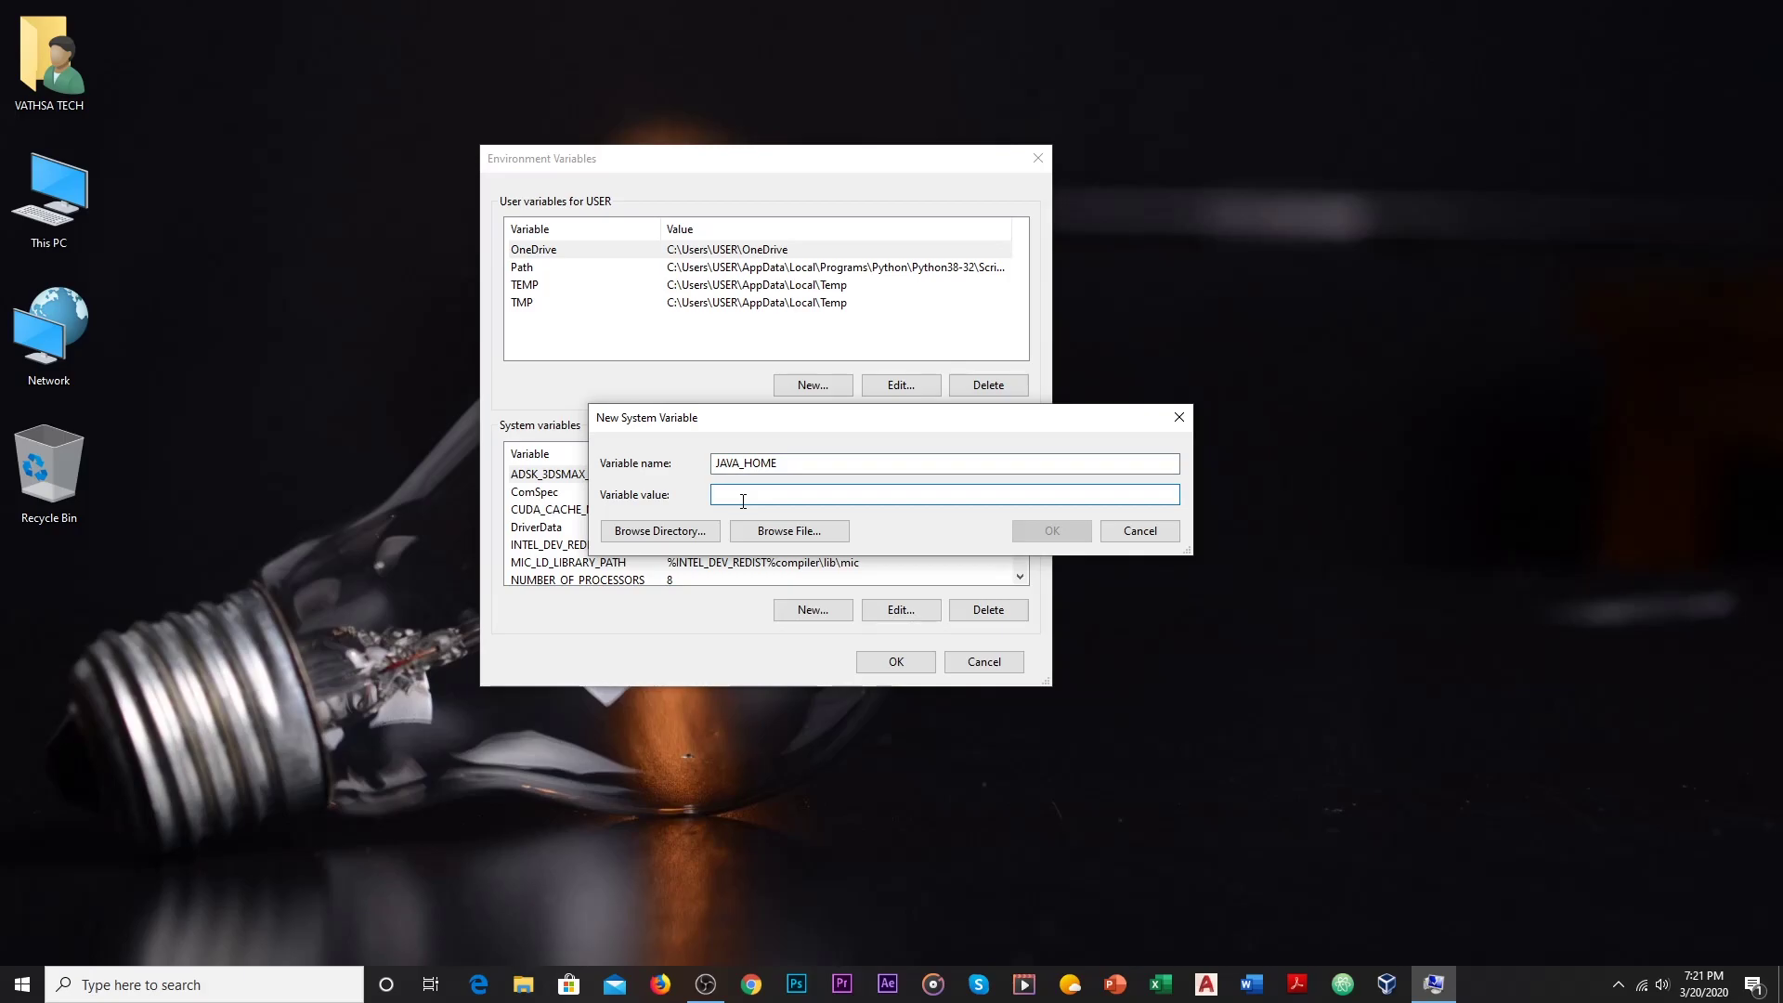
Copy the path of the C:\Program Files\Java\jdk-14 folder from File Explorer, and close that window.
double_click(54, 200)
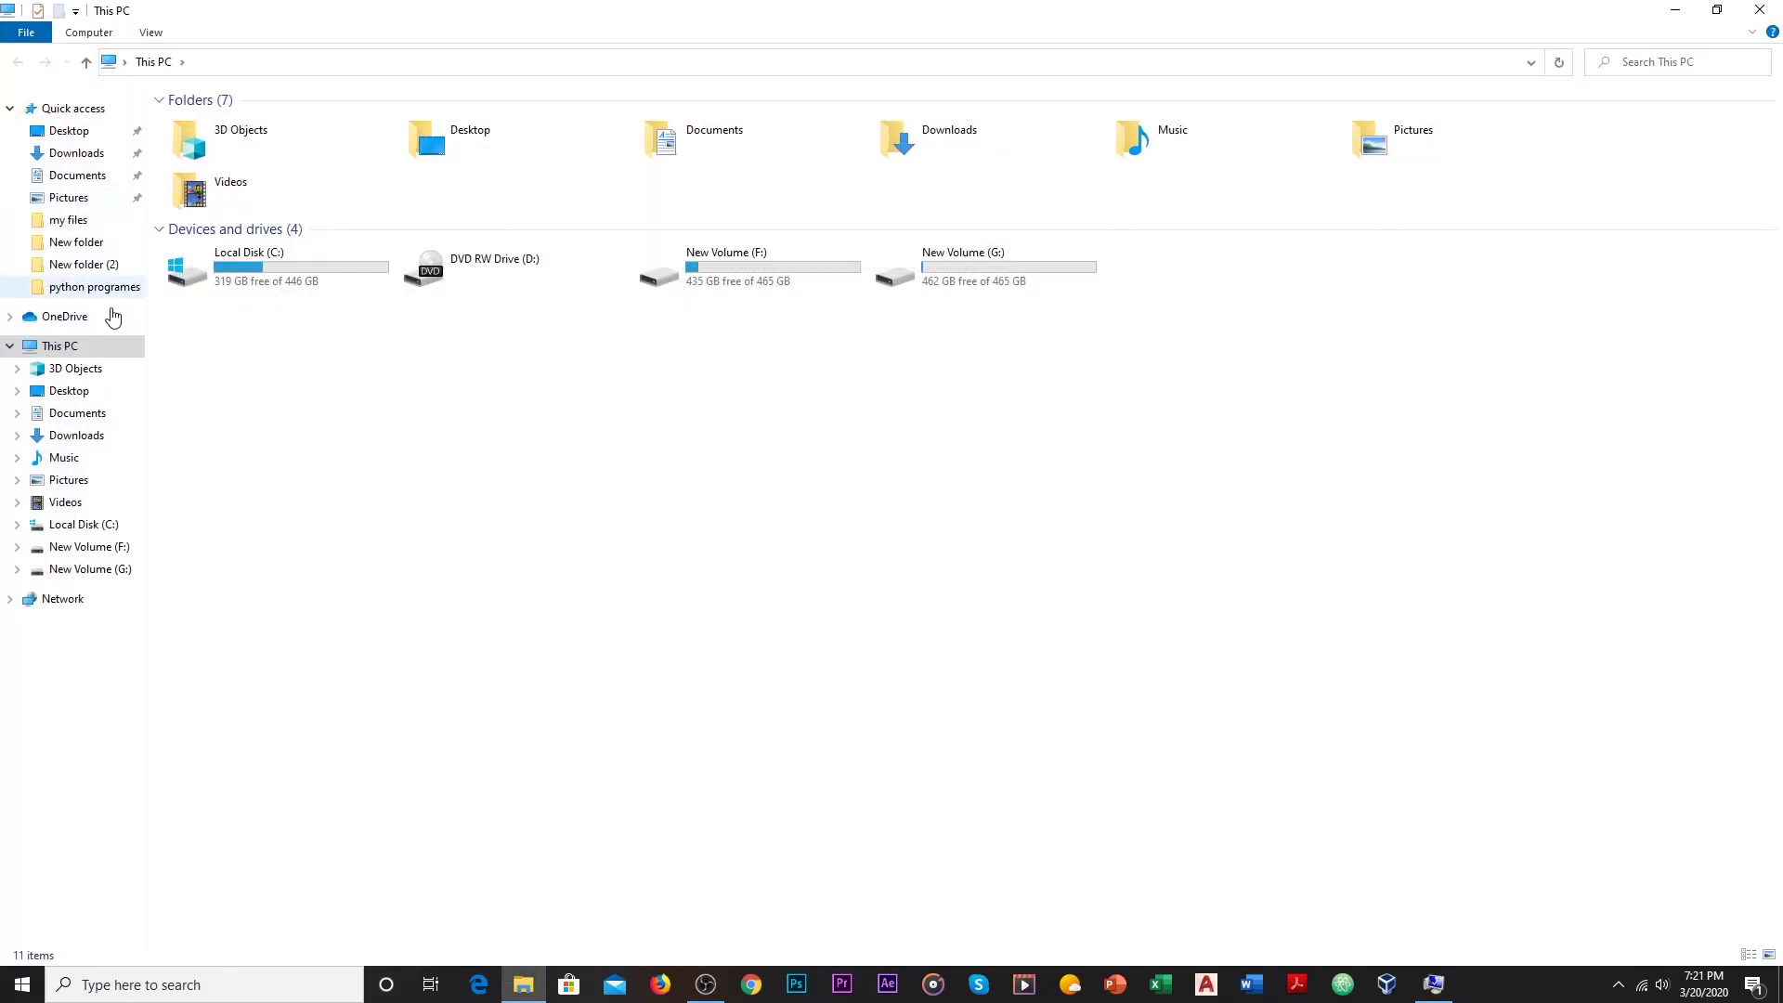
double_click(246, 274)
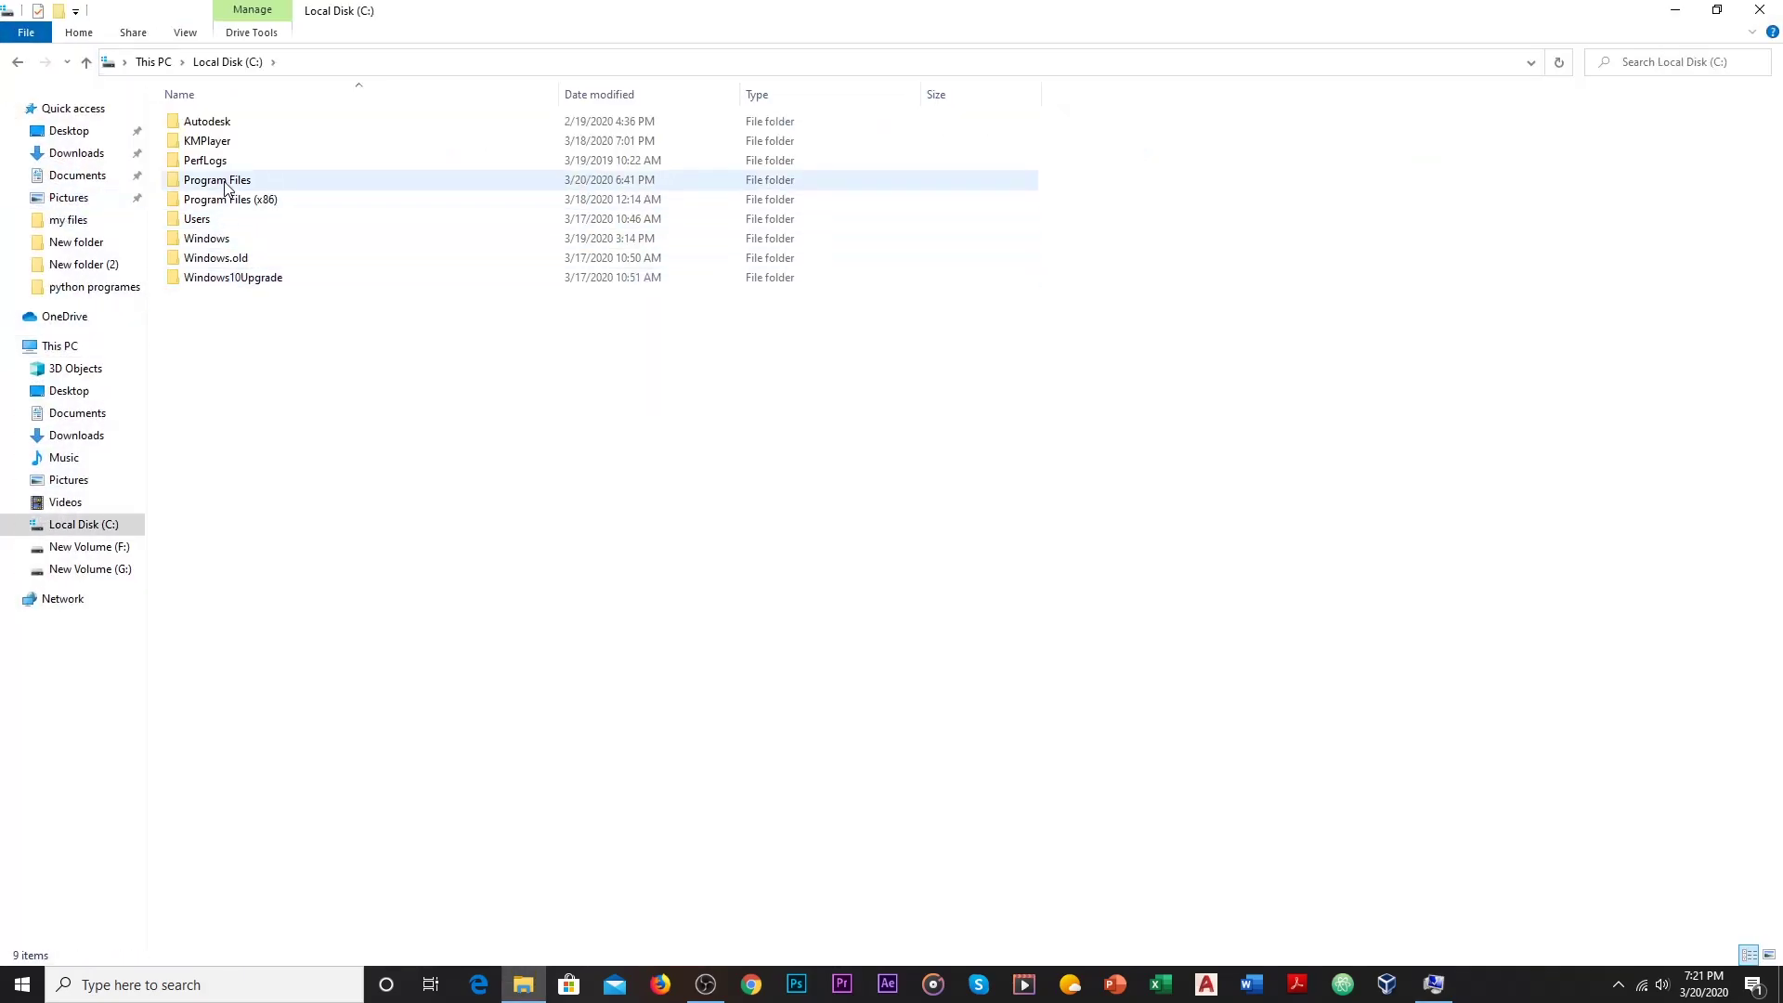
double_click(226, 181)
double_click(207, 240)
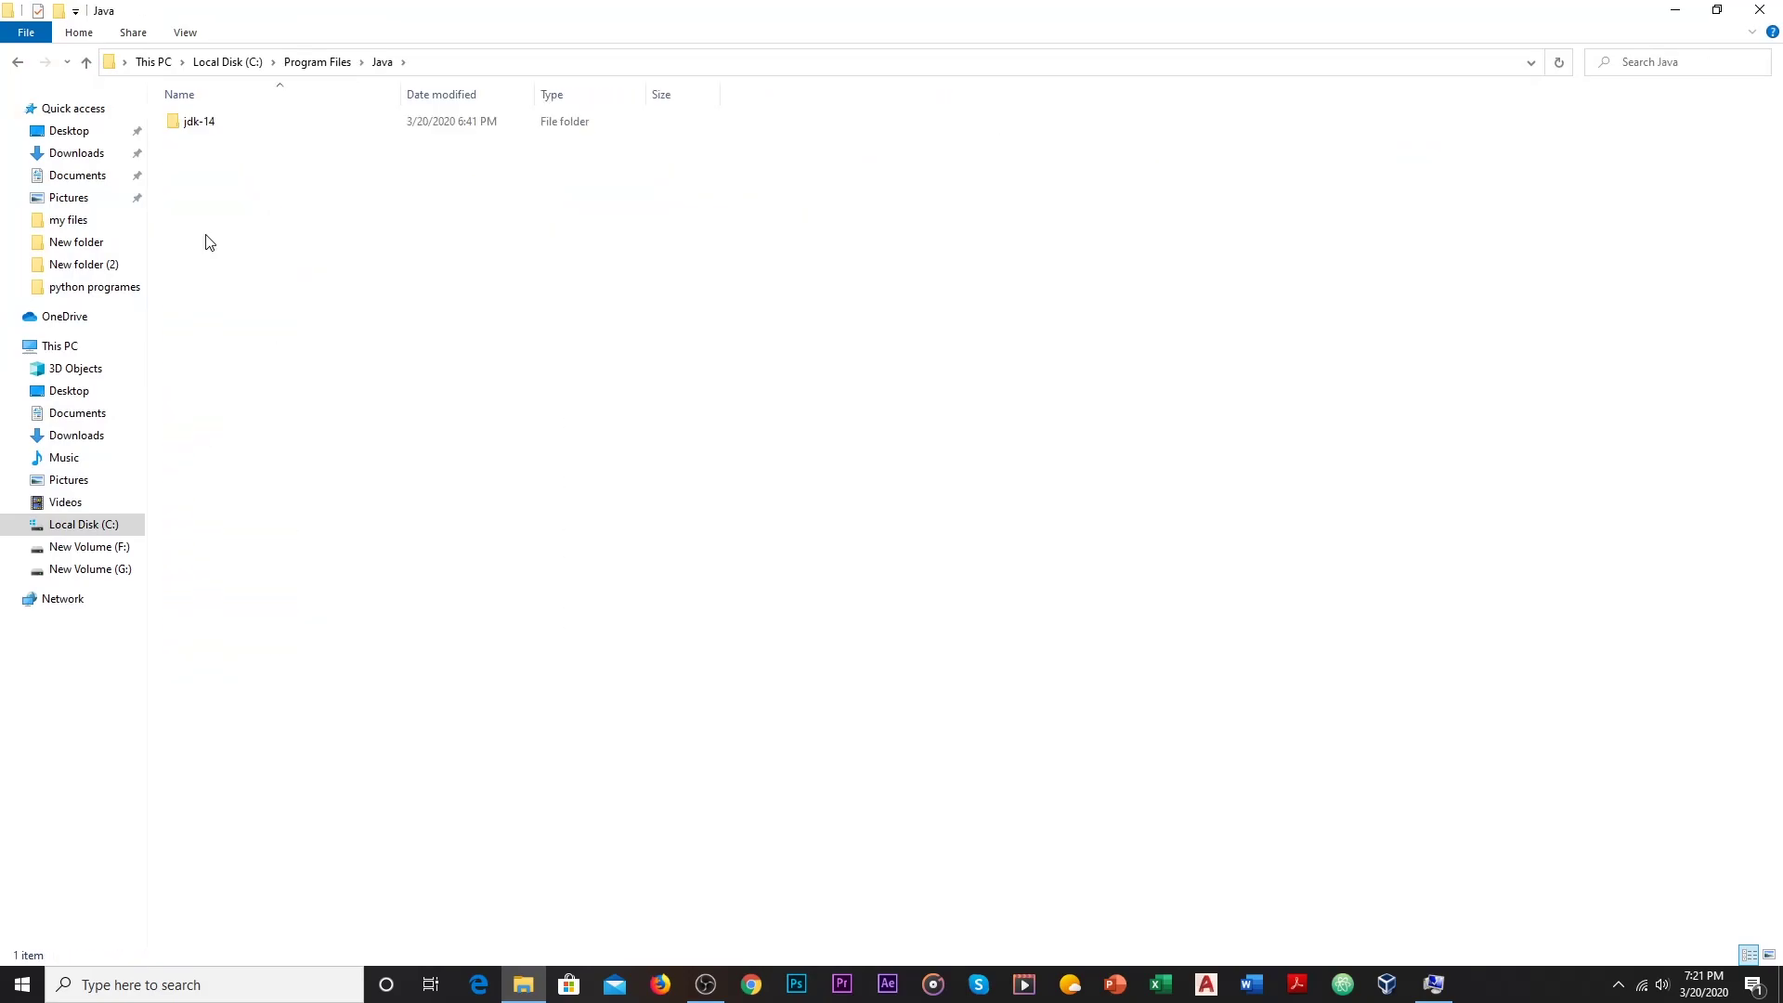
double_click(211, 128)
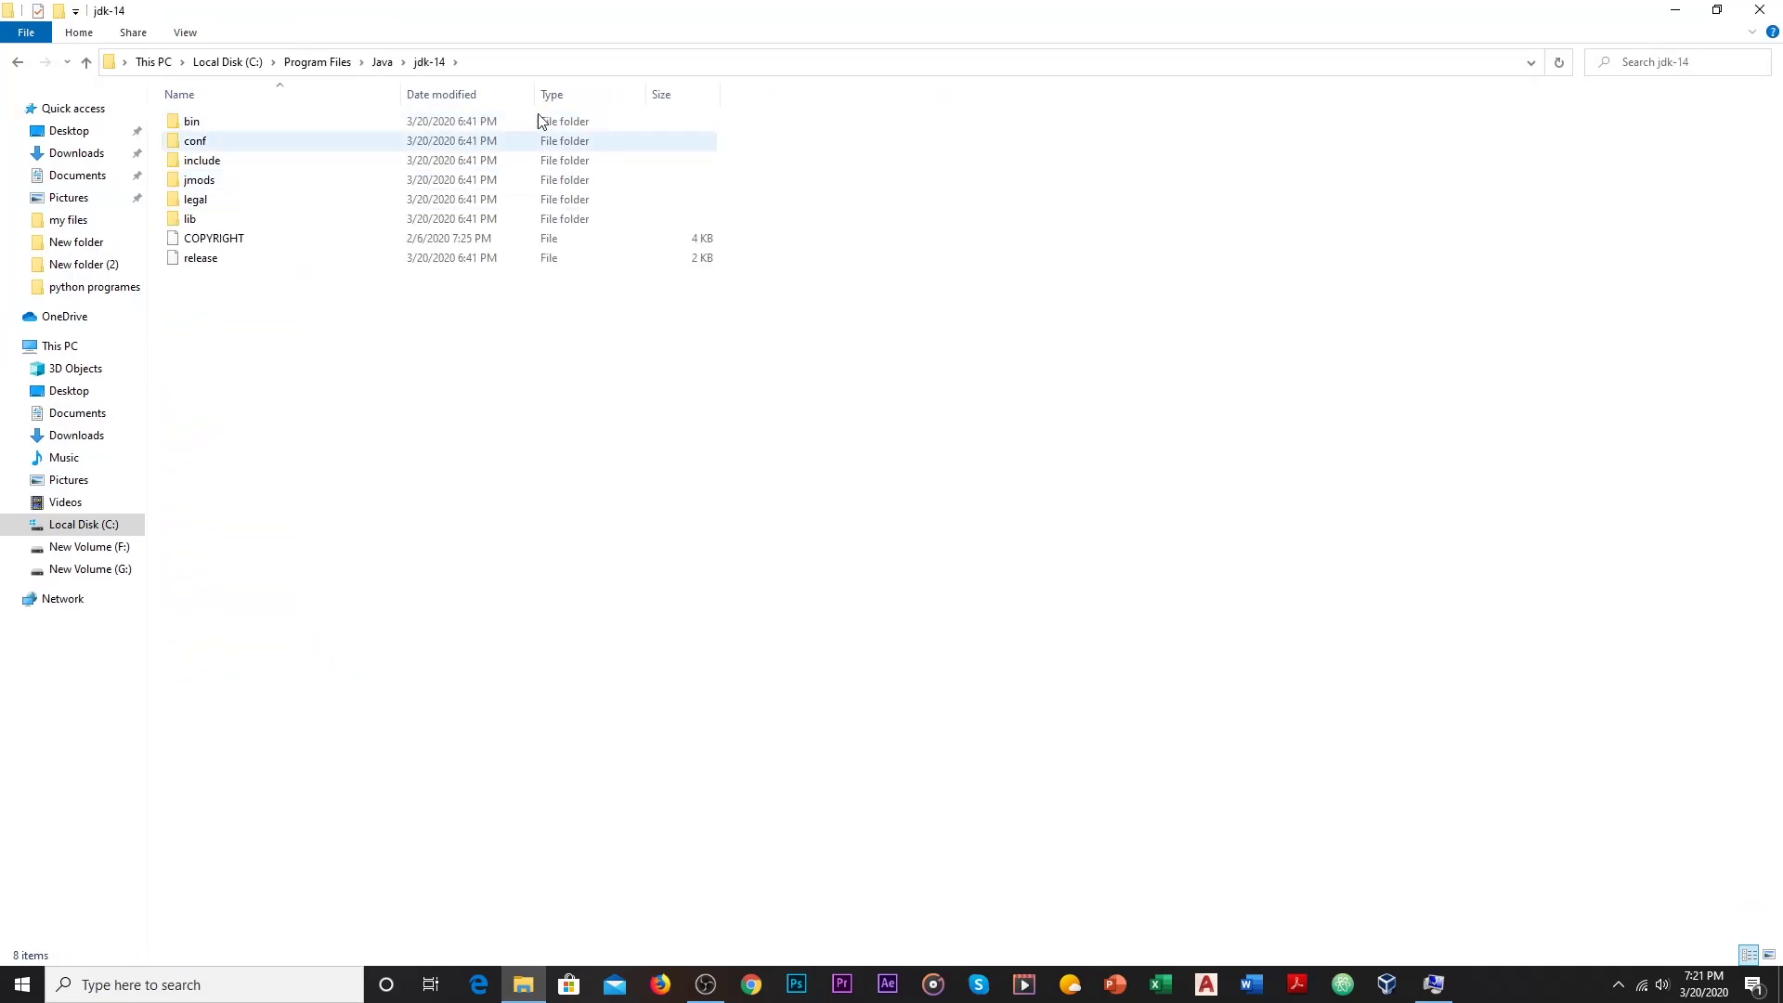
click(490, 62)
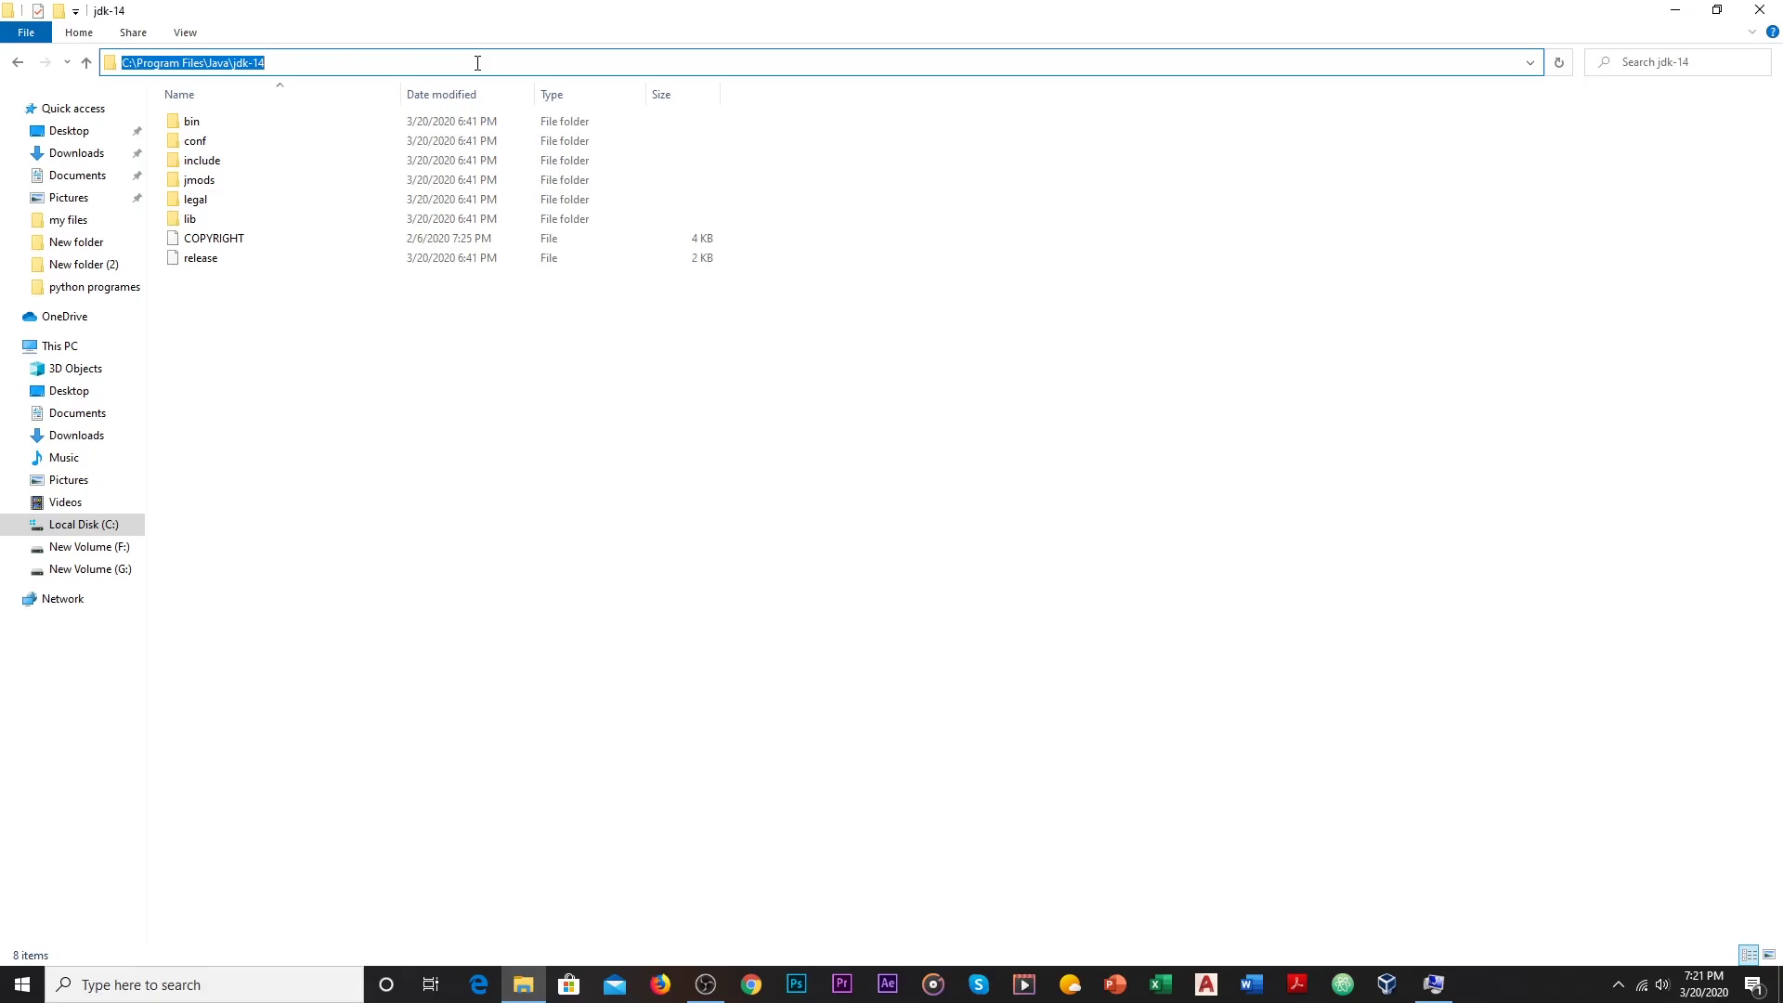
right_click(229, 65)
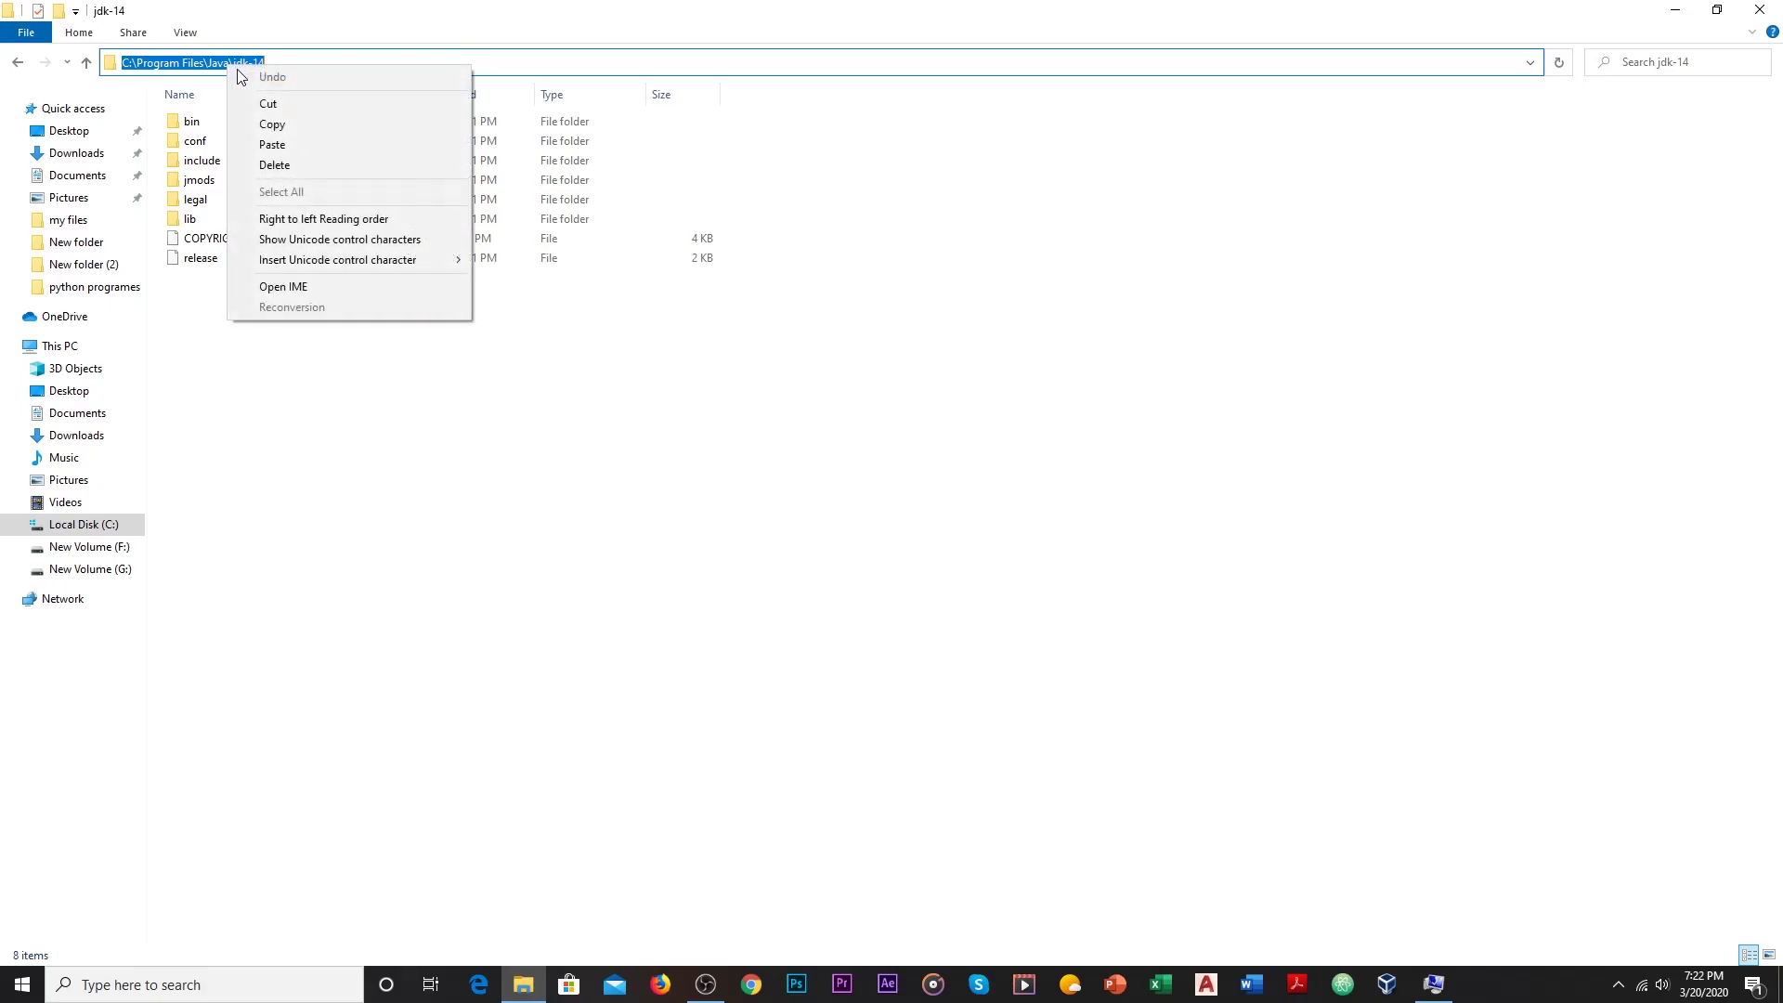
click(273, 127)
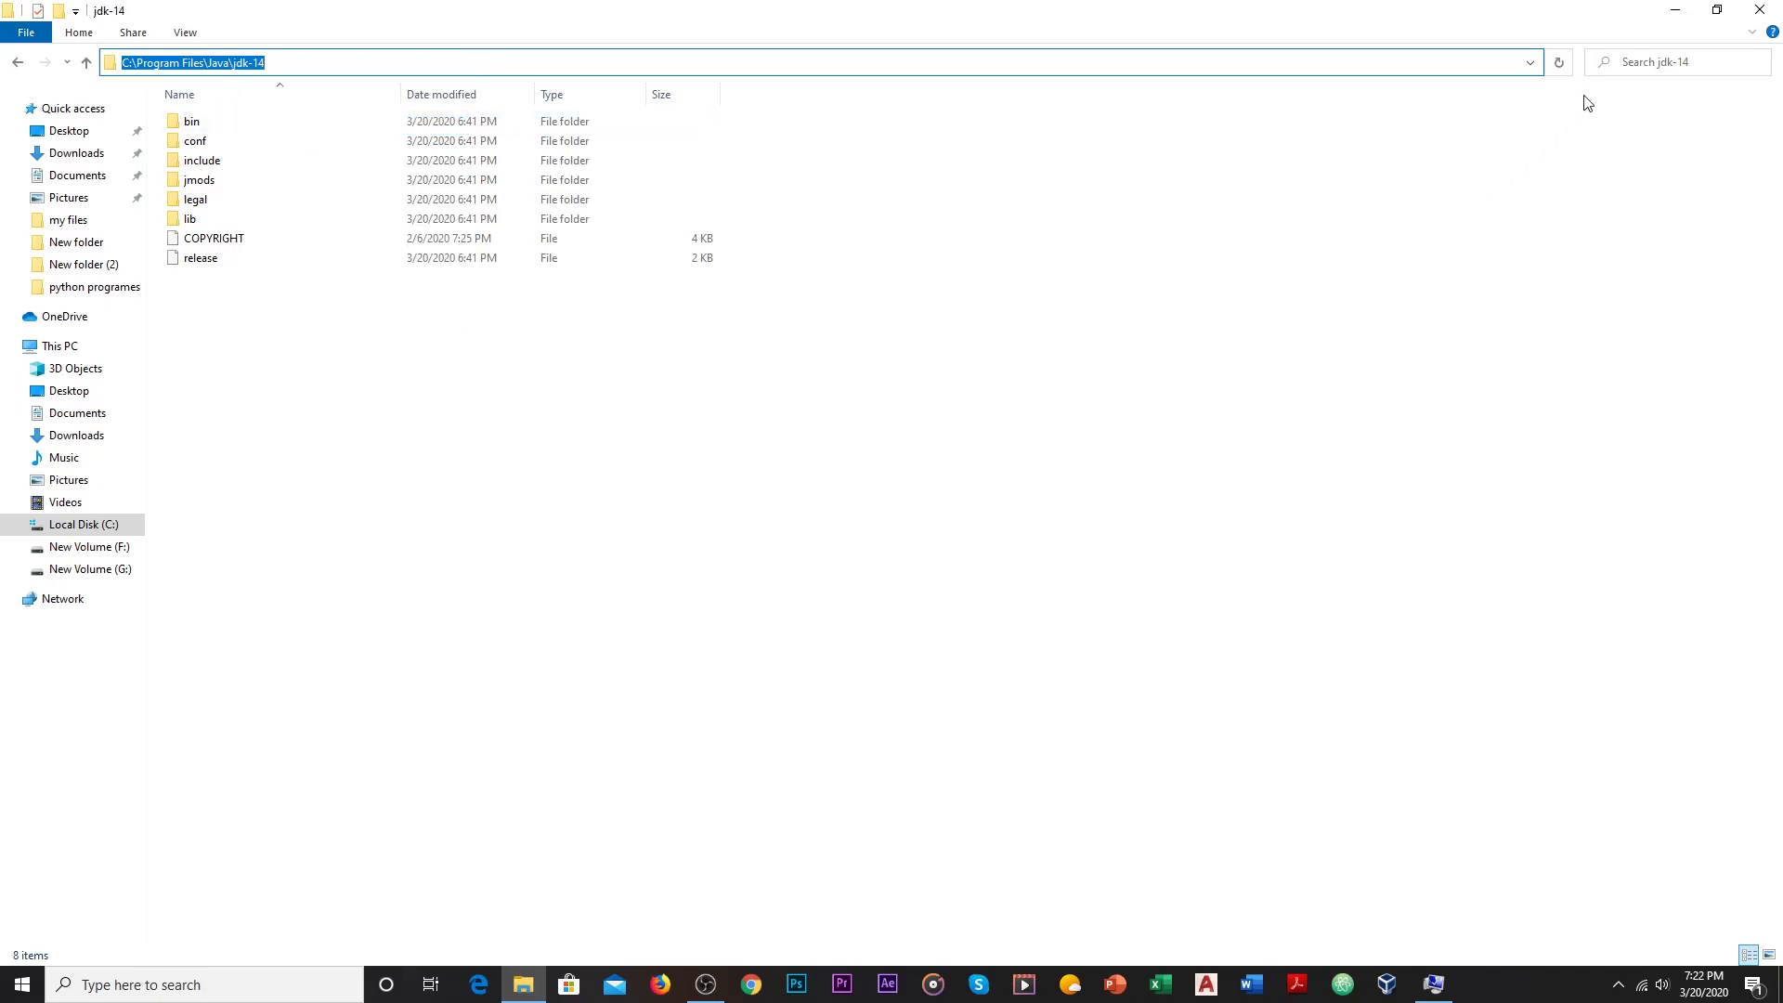
click(1759, 9)
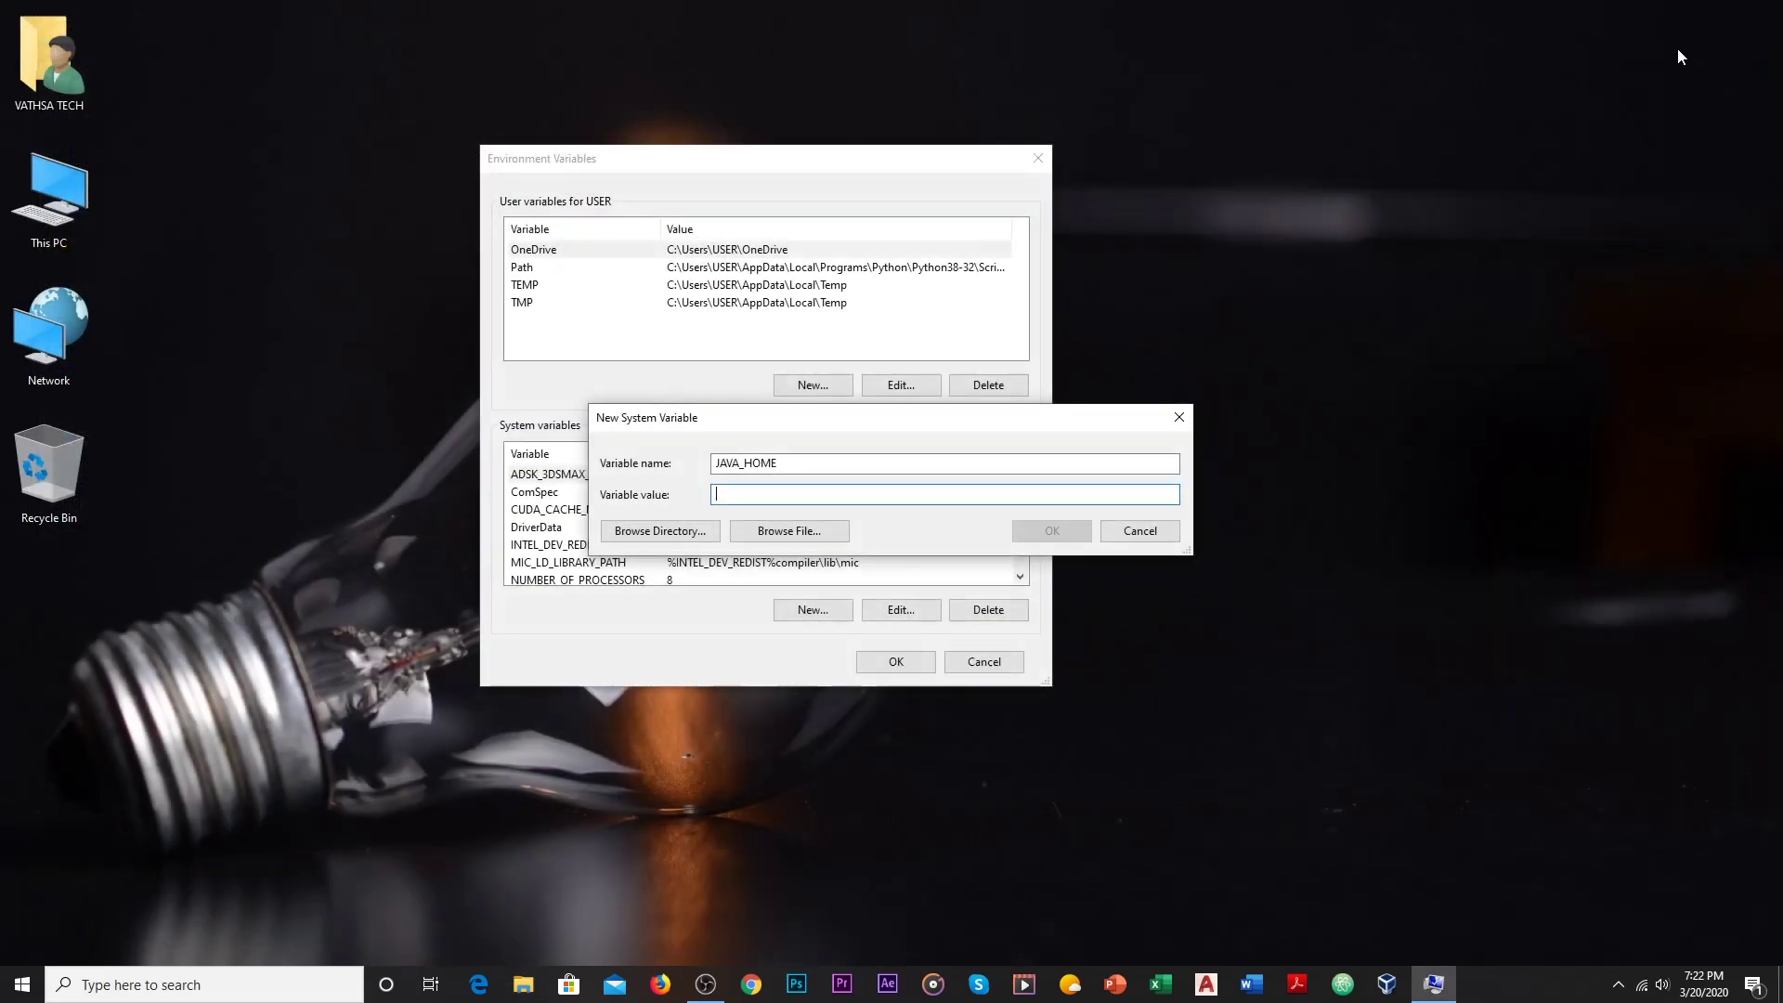
Paste C:\Program Files\Java\jdk-14 as the JAVA_HOME value and save the new system variable.
right_click(730, 499)
click(776, 570)
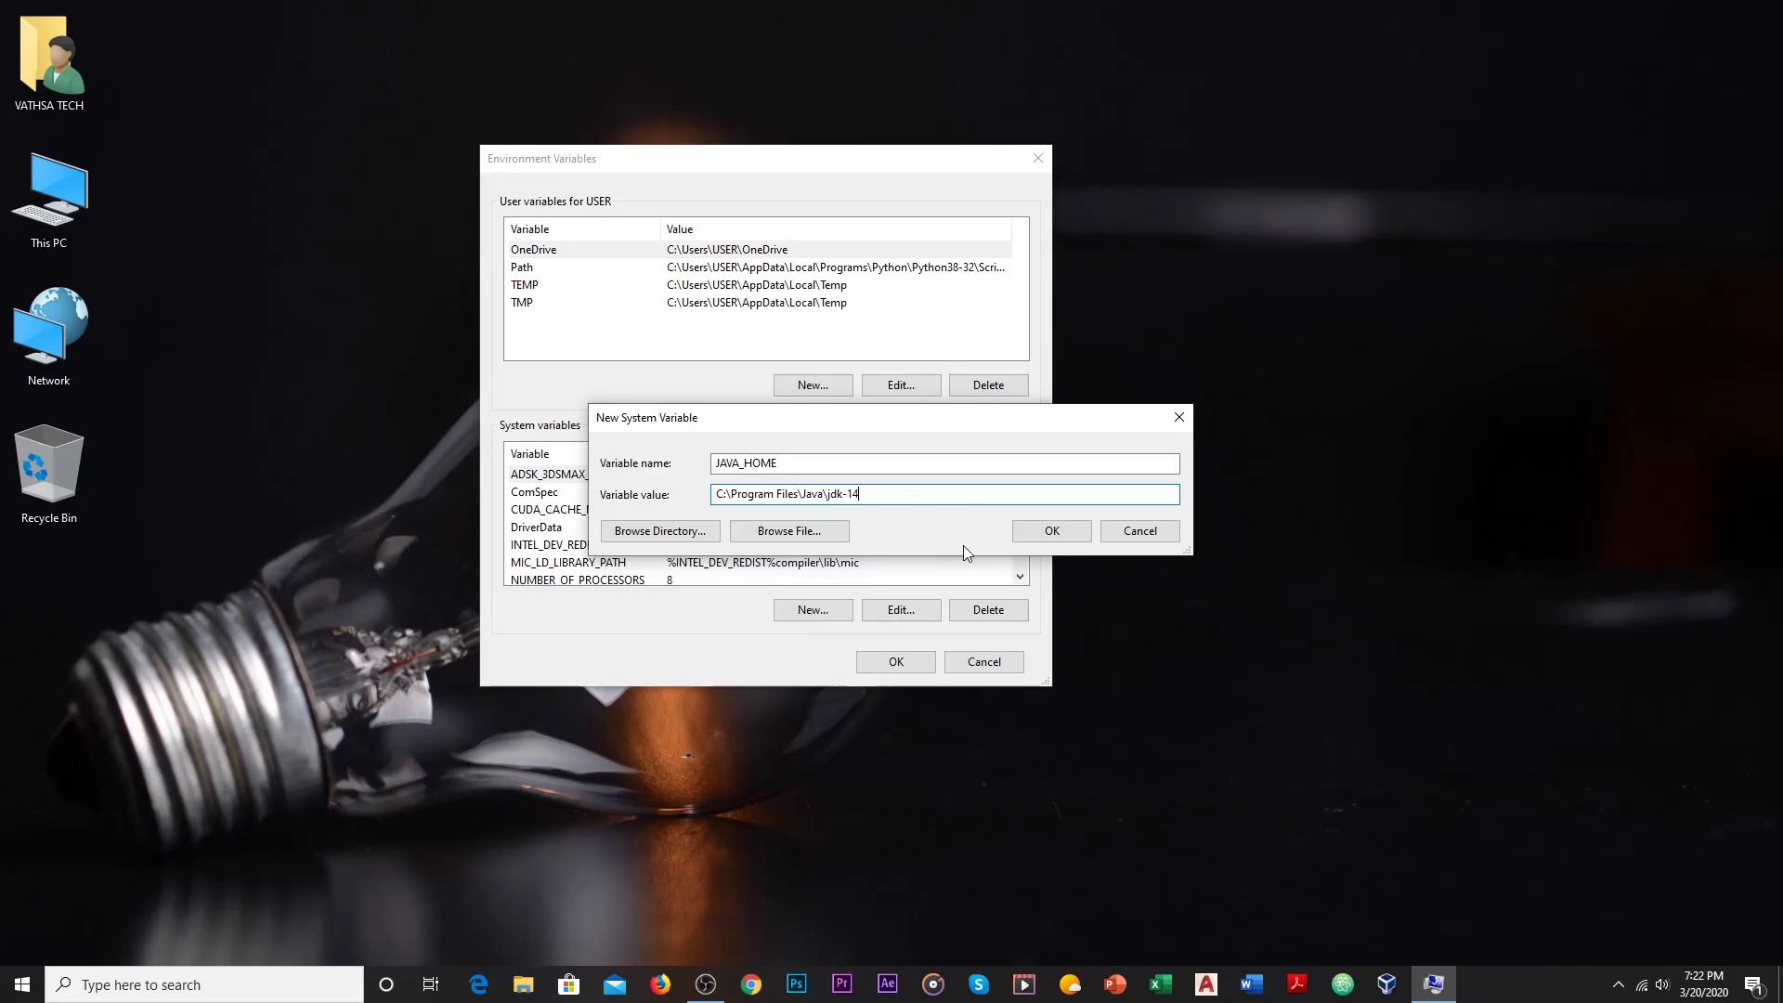
click(1045, 532)
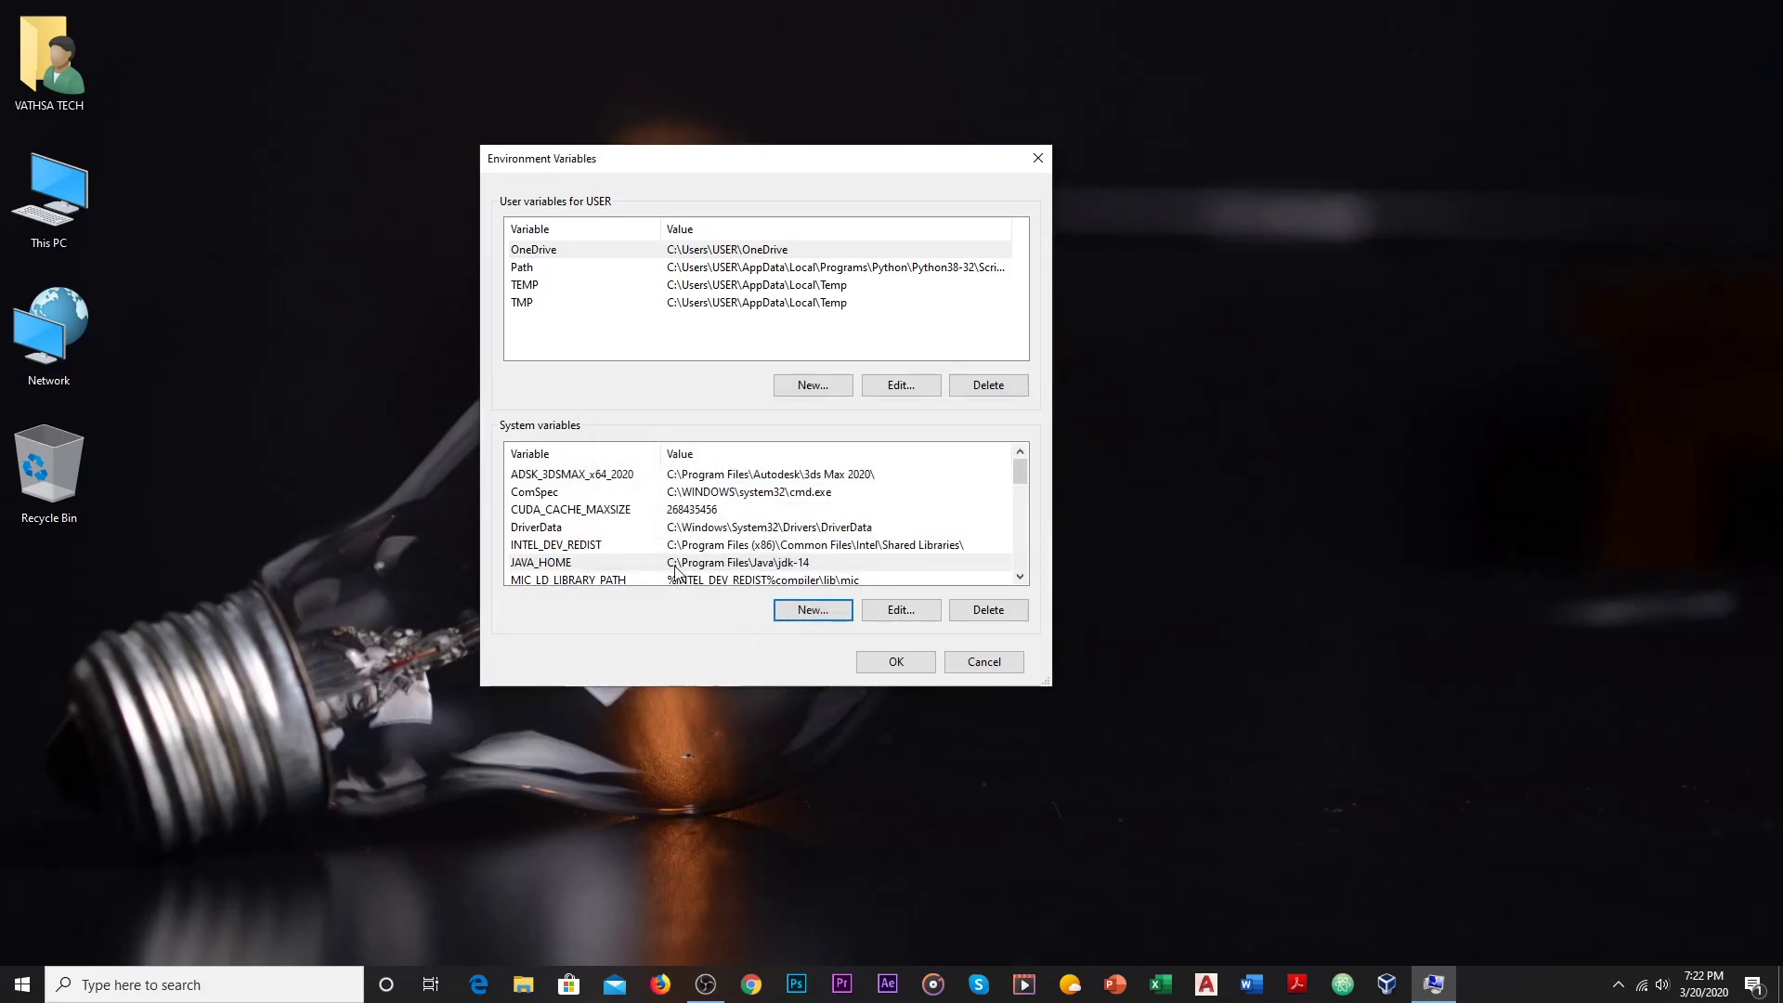
Add a new entry %JAVA_HOME%\bin to the Path system variable and save the edited list.
scroll(675, 566, down, 2)
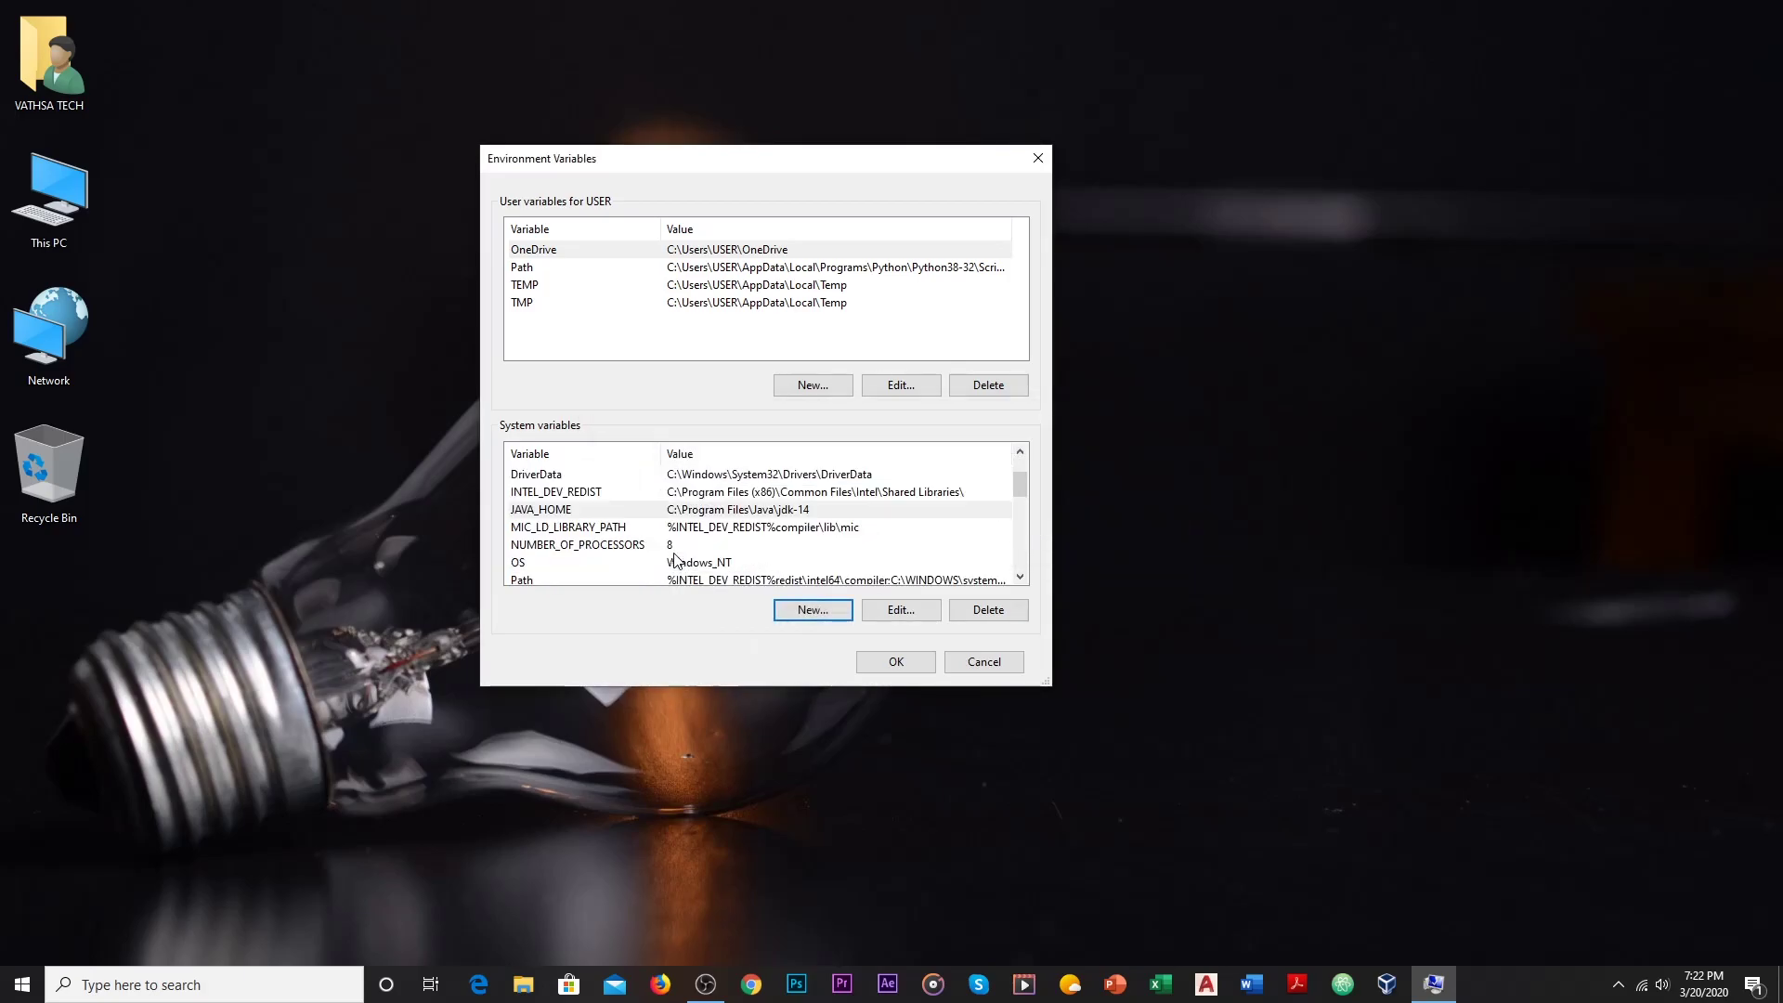
click(692, 533)
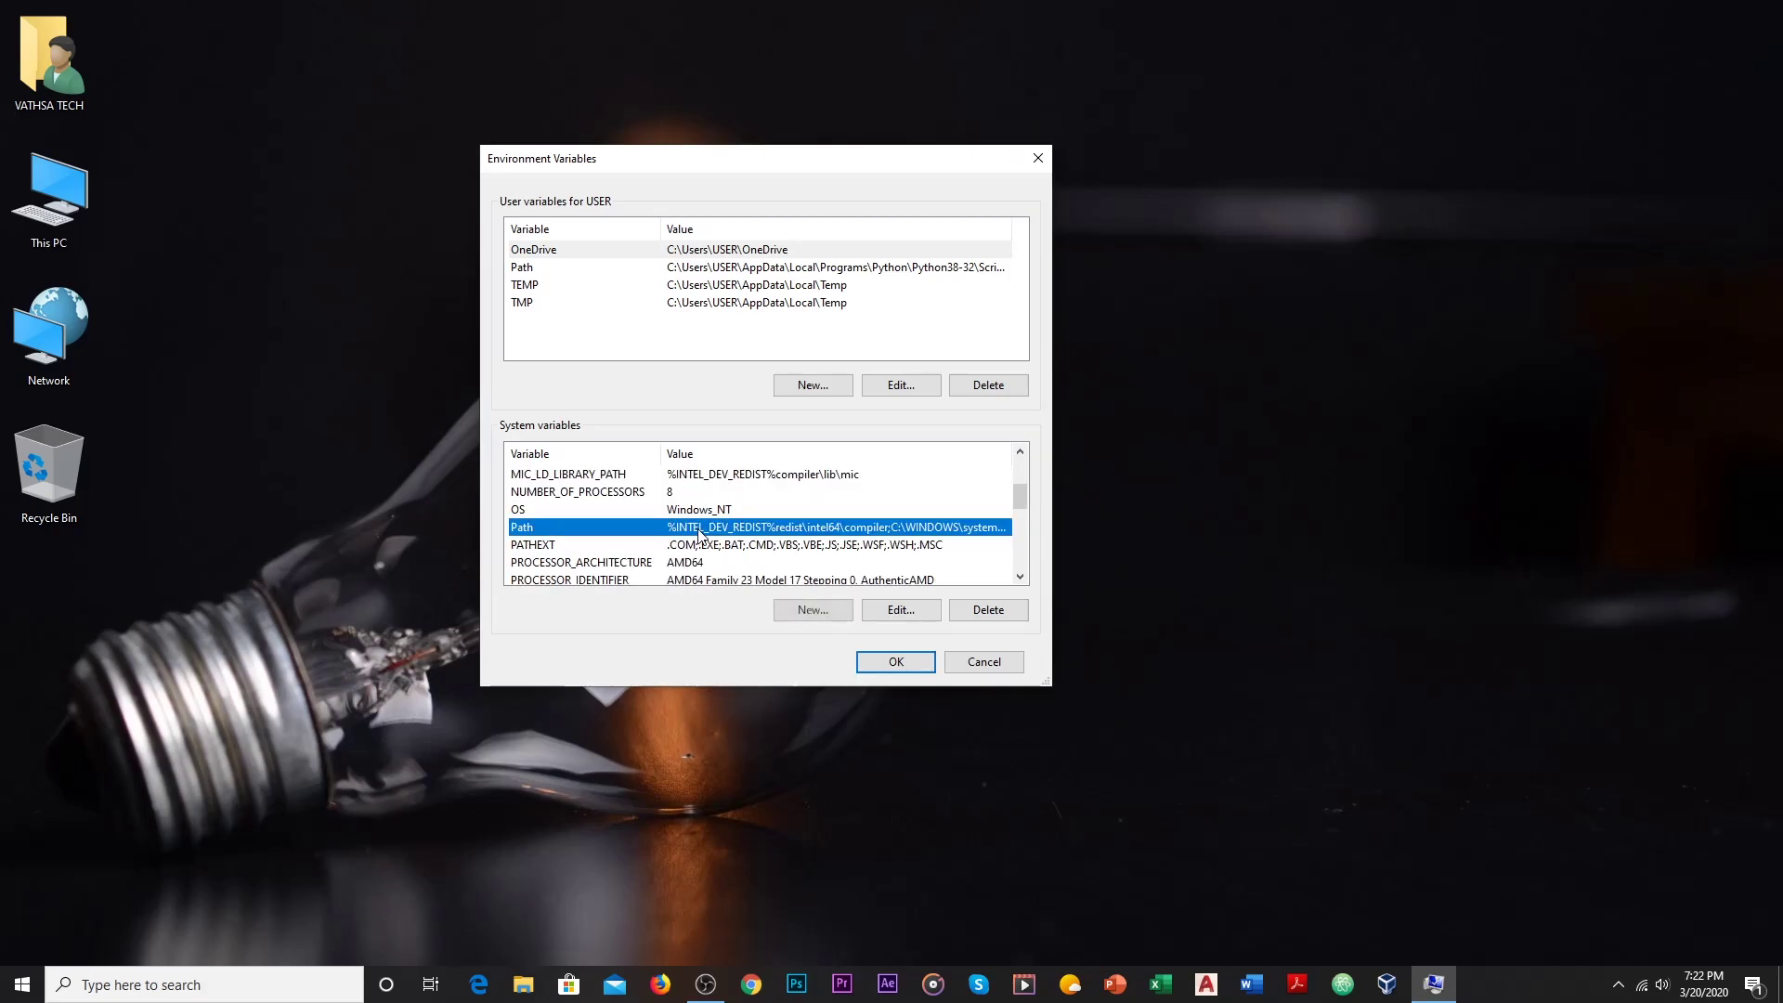
click(895, 611)
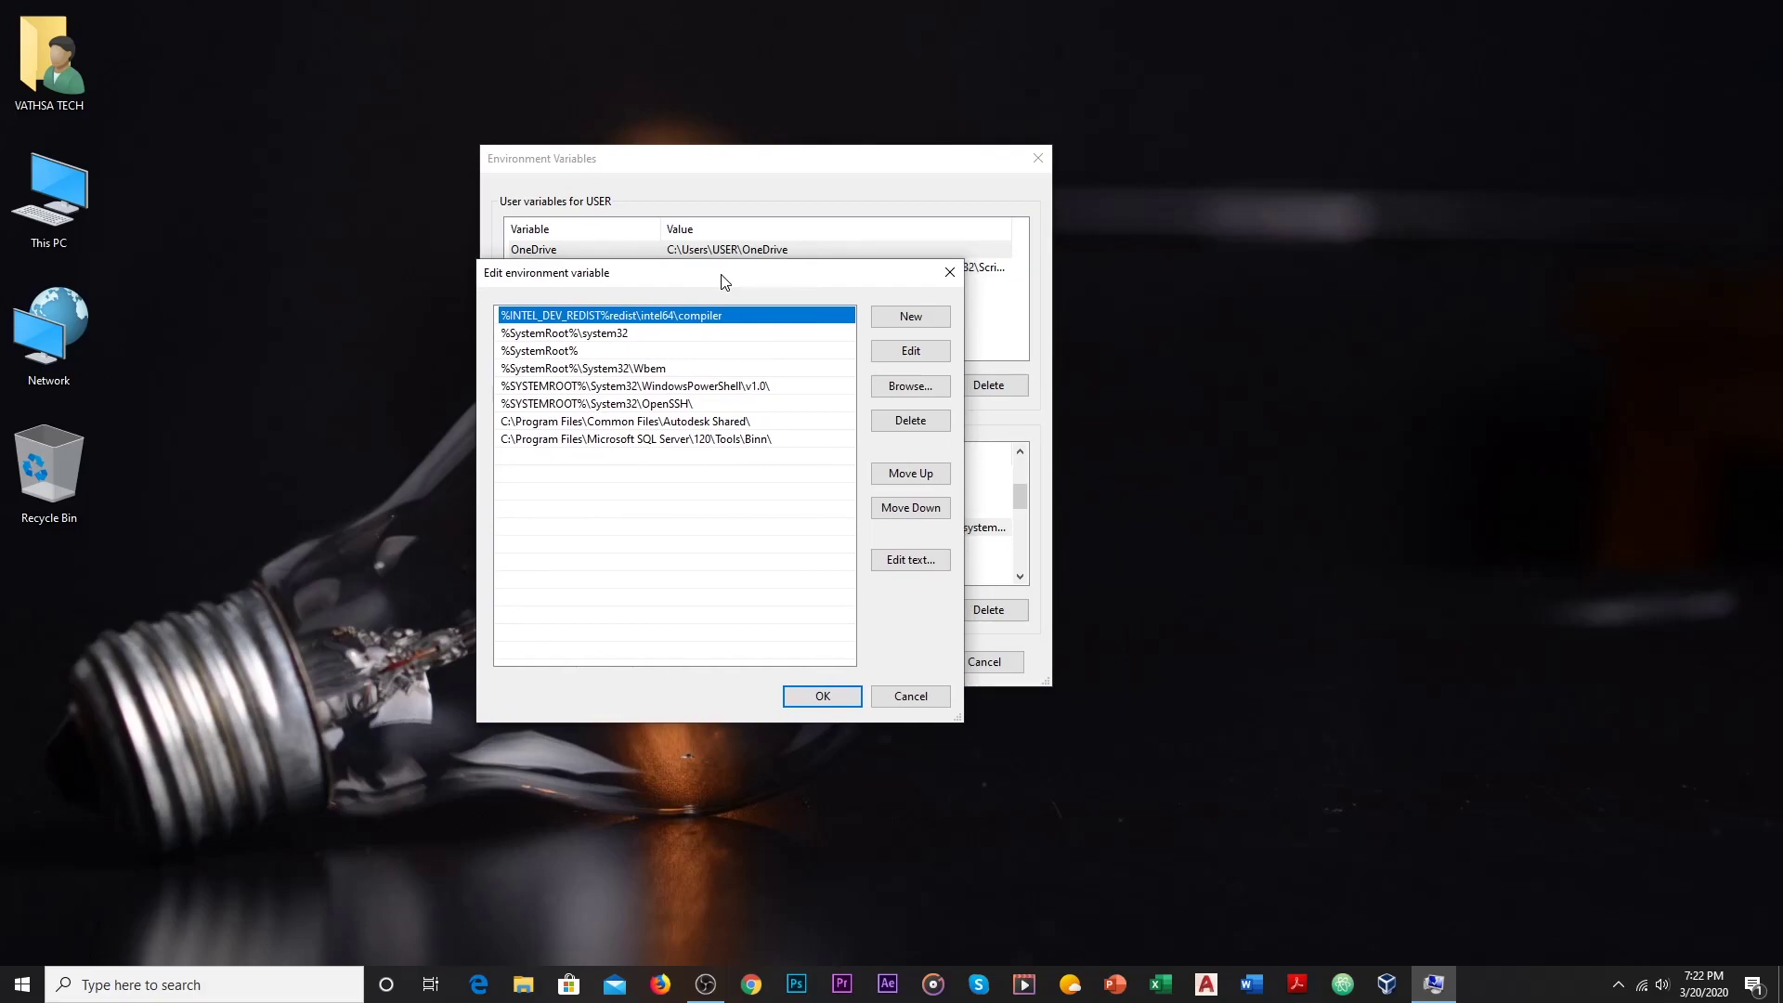
click(912, 319)
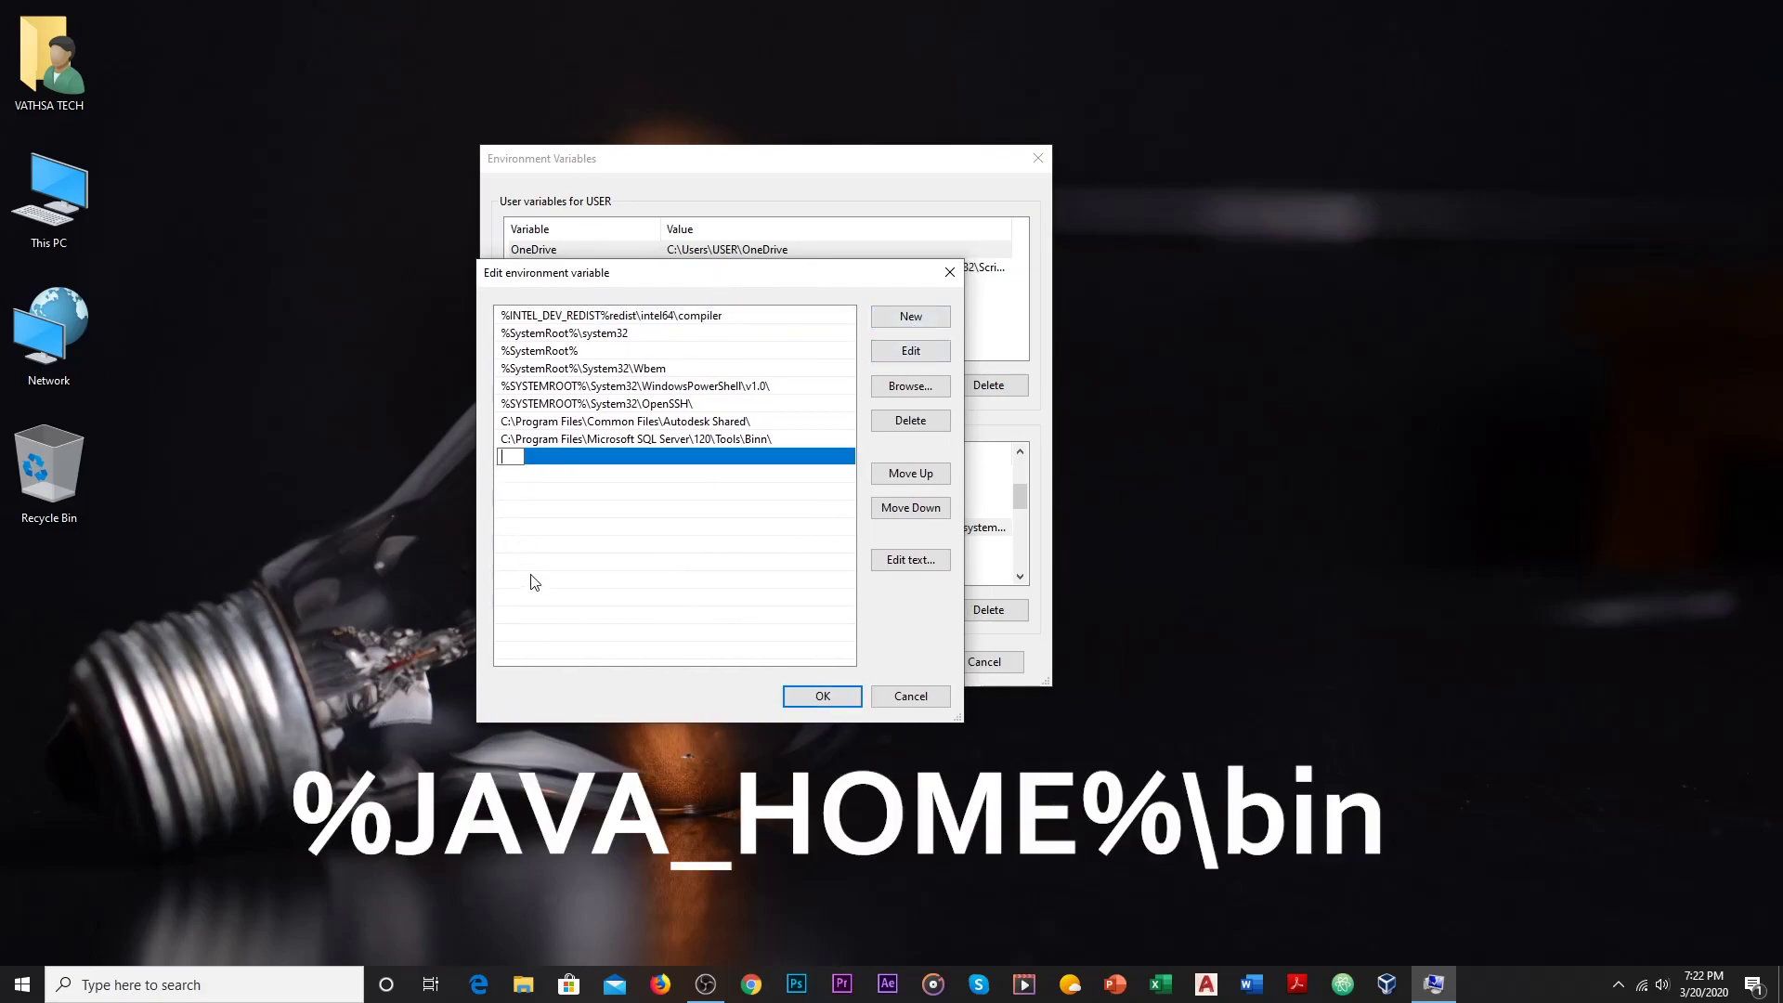
text(%JAVA_HOME%\bin)
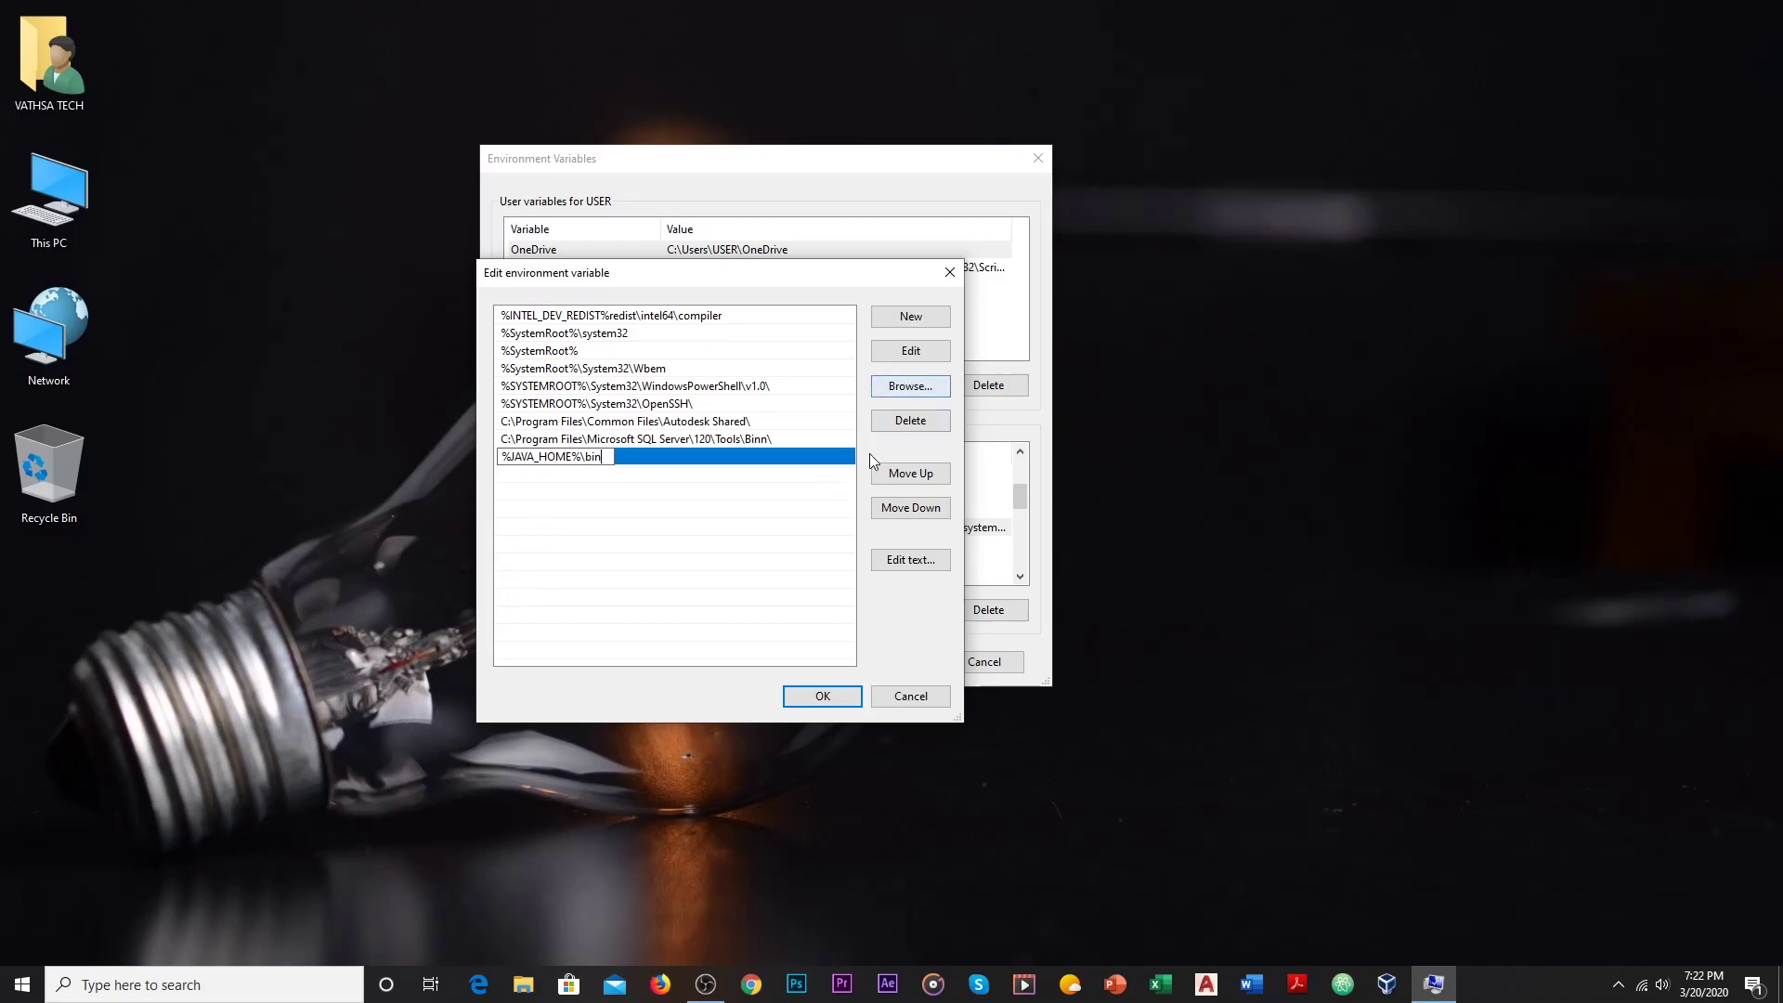
click(815, 699)
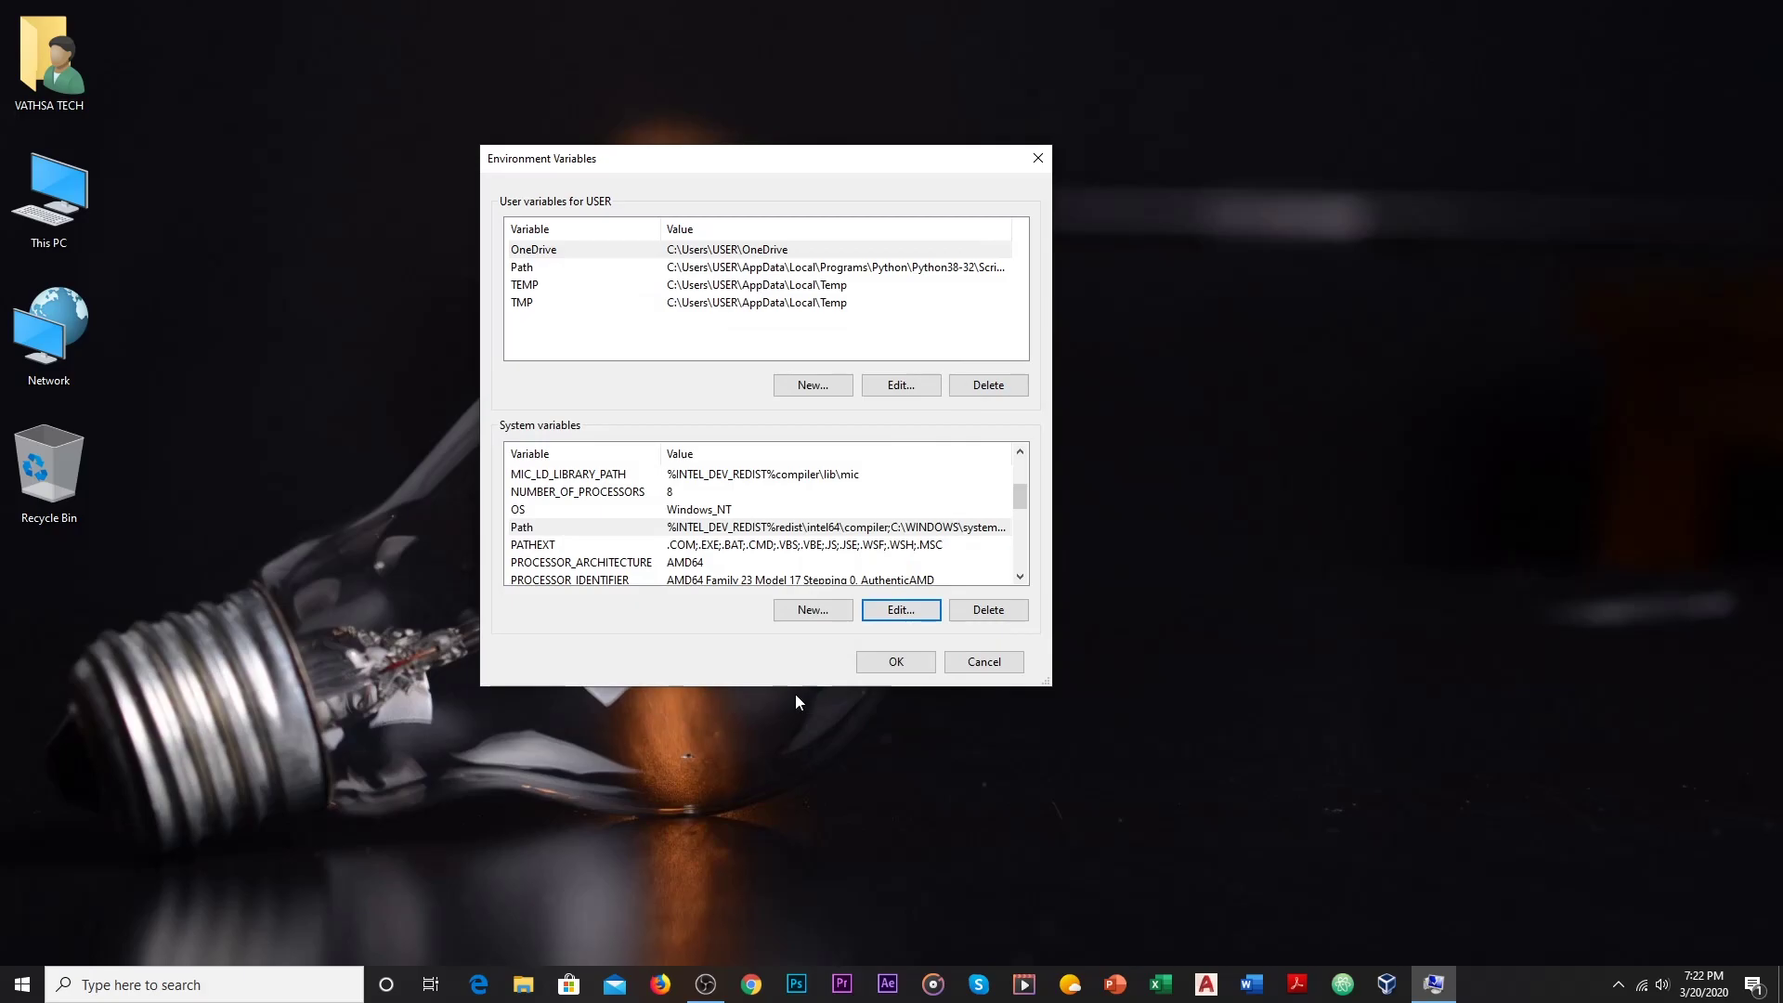
Save the environment variable changes, close the system properties, and refresh the desktop.
click(896, 664)
click(797, 617)
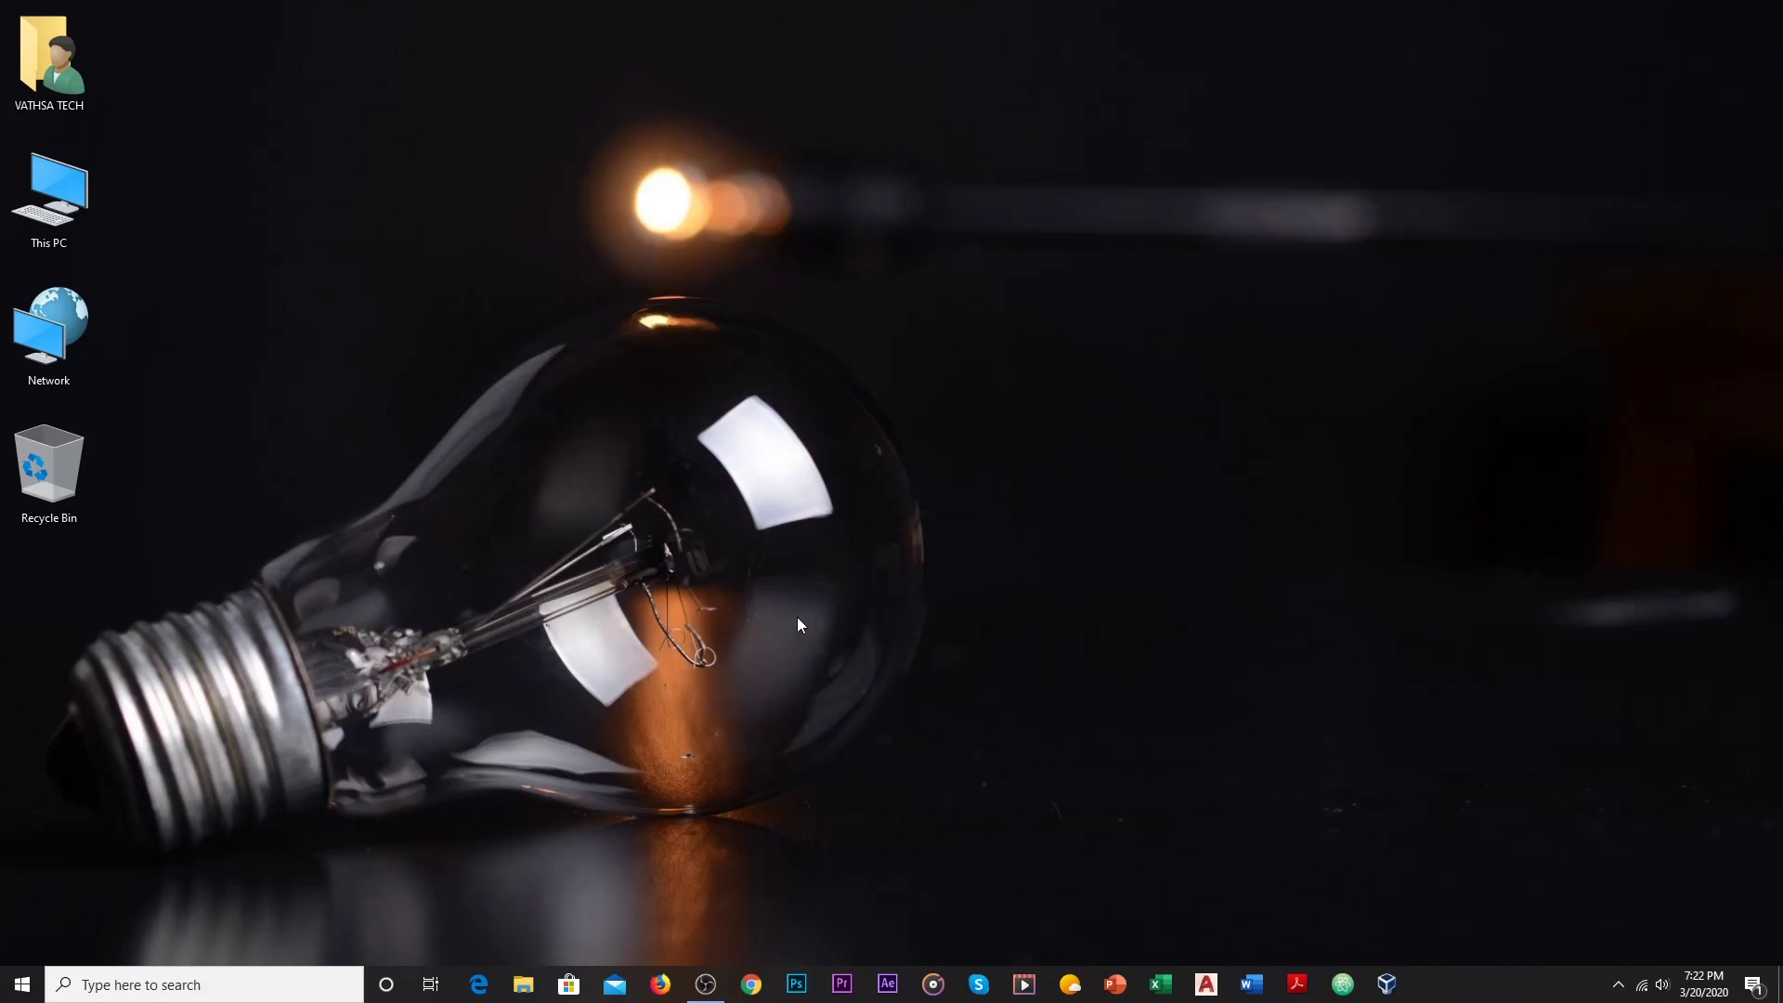
right_click(648, 409)
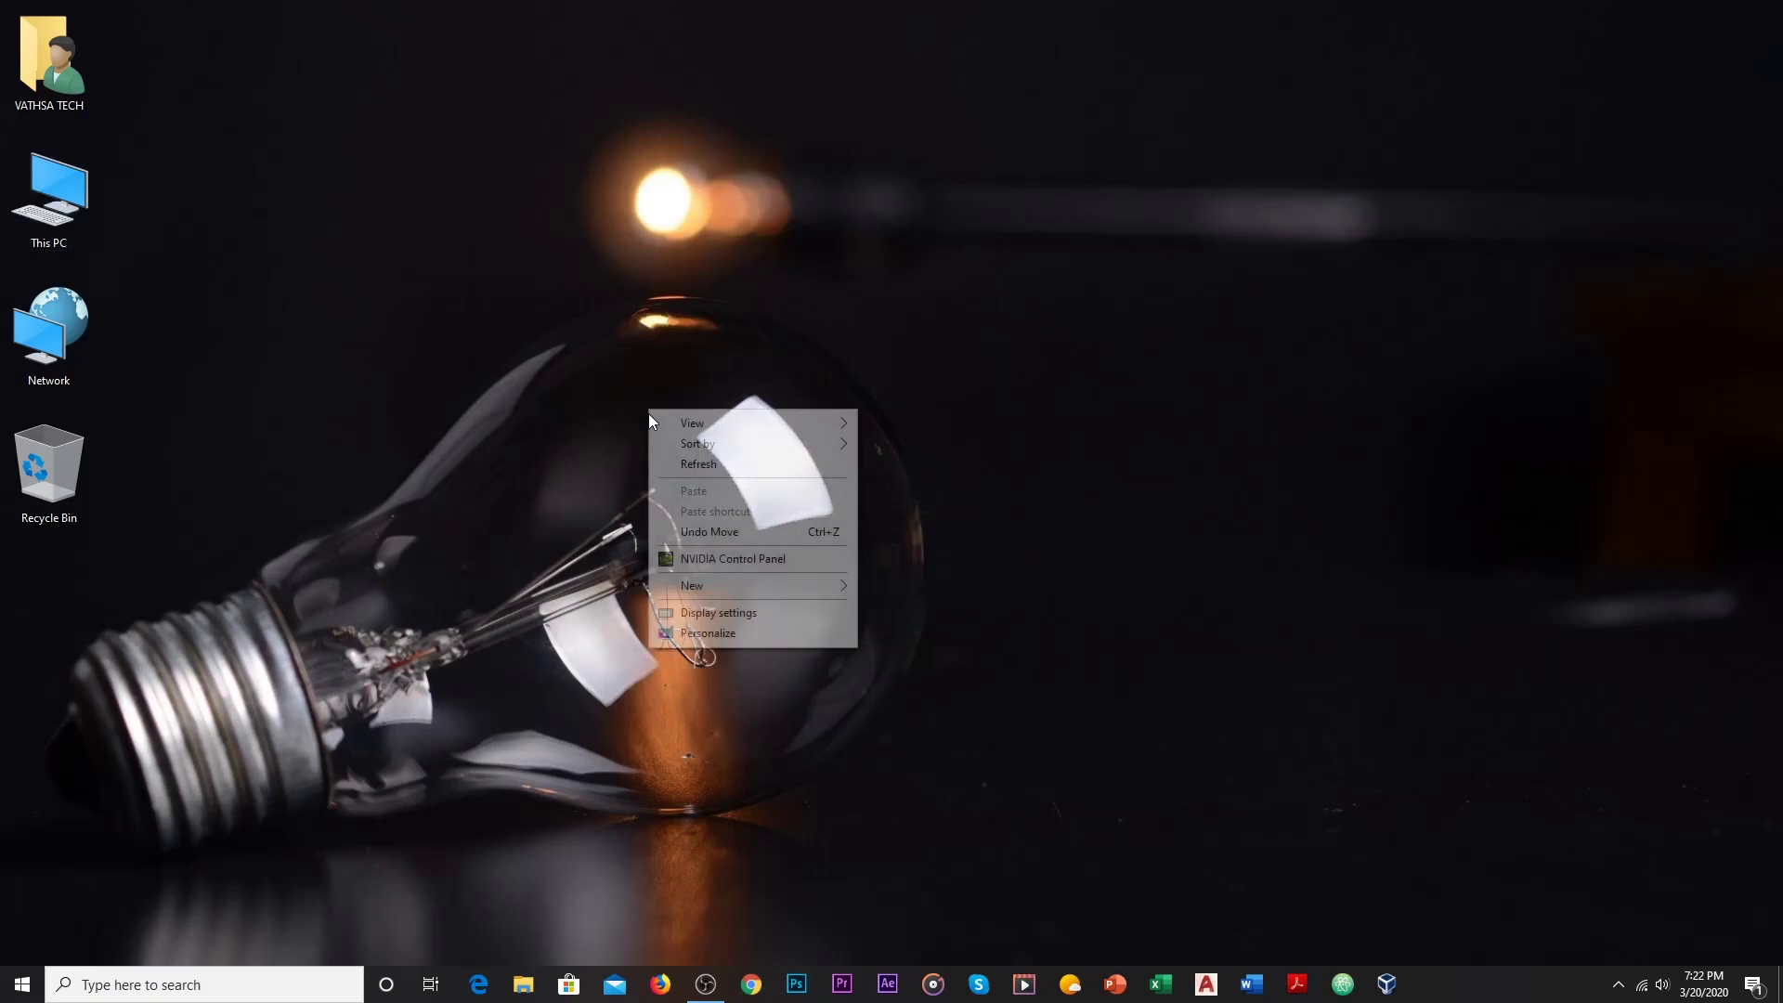
click(682, 466)
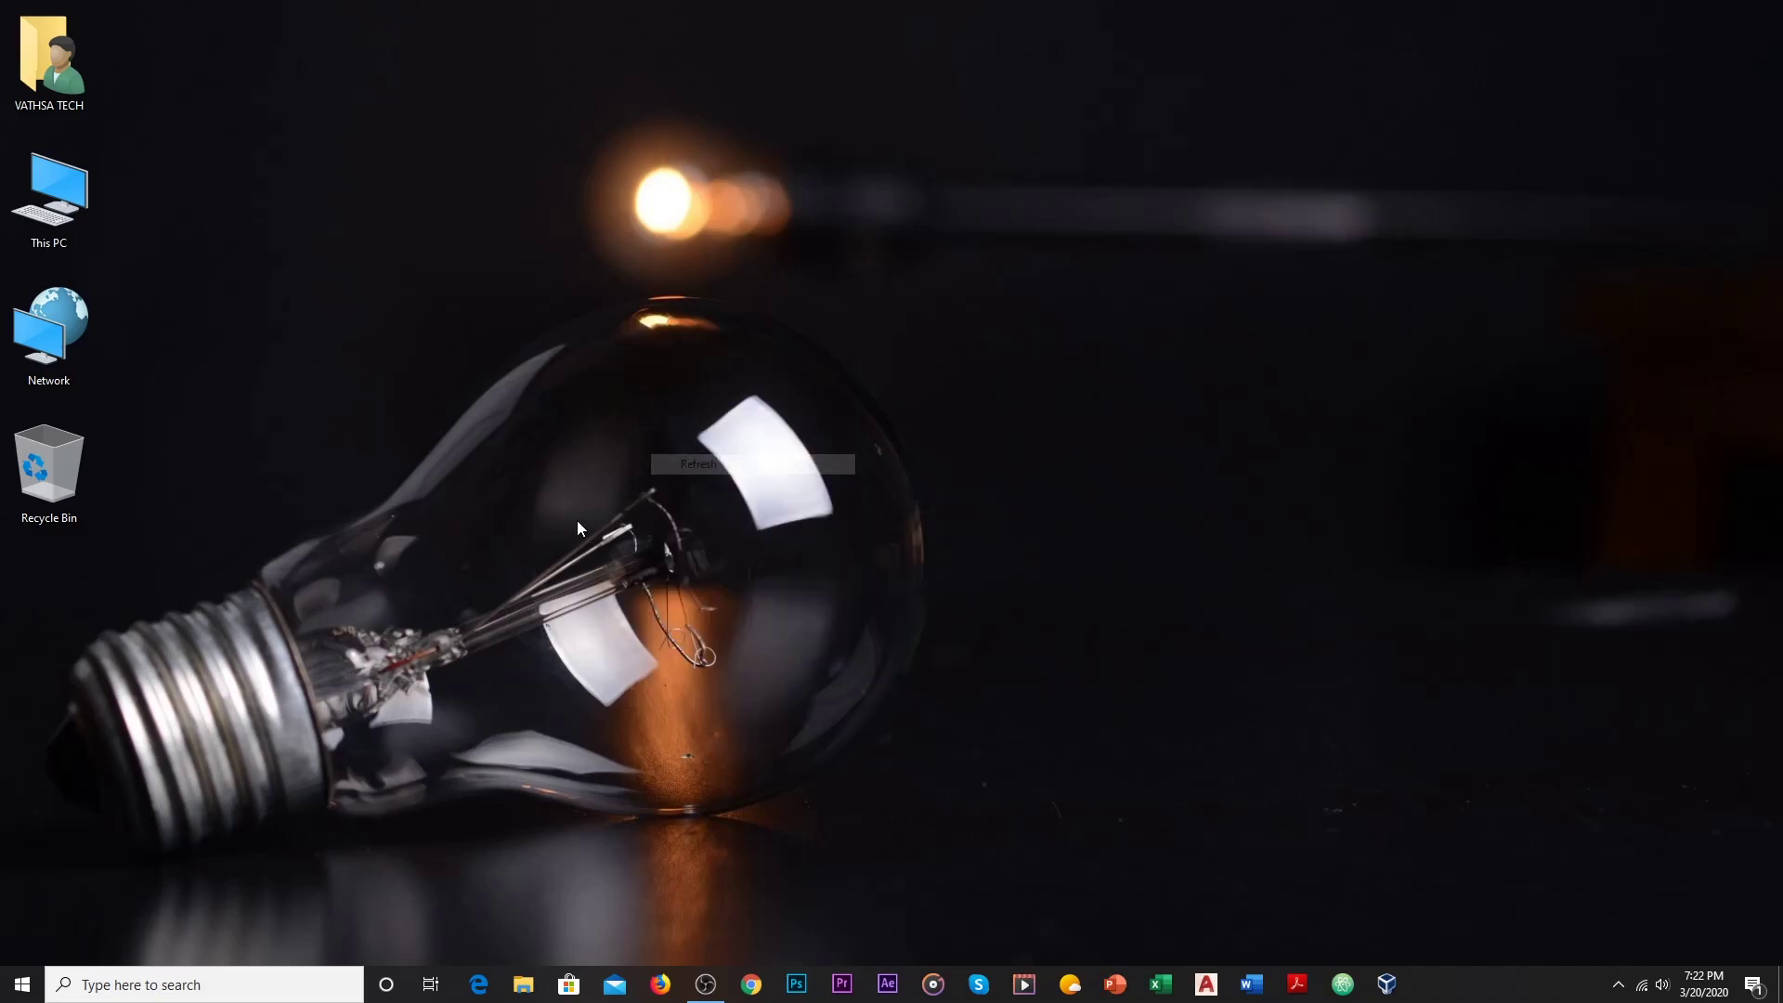
Search Windows for "cmd" to open Command Prompt, and check the installed Java version with java -version.
click(208, 986)
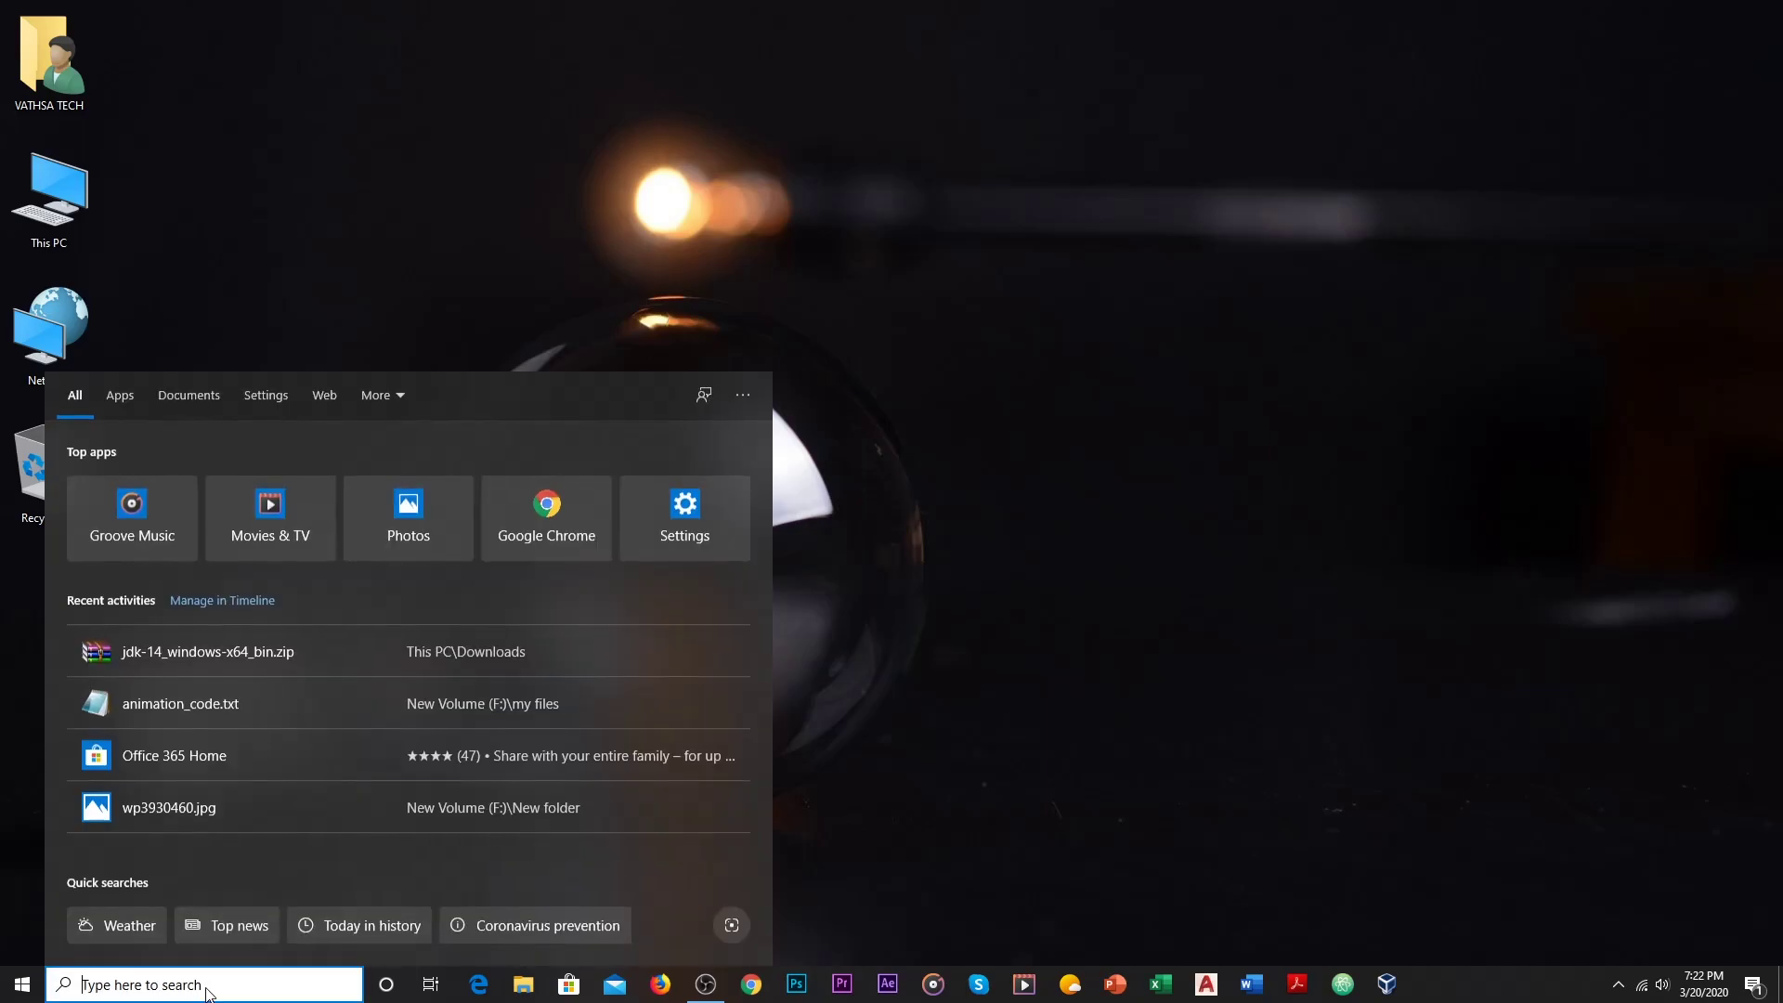
text(cmd)
key(Return)
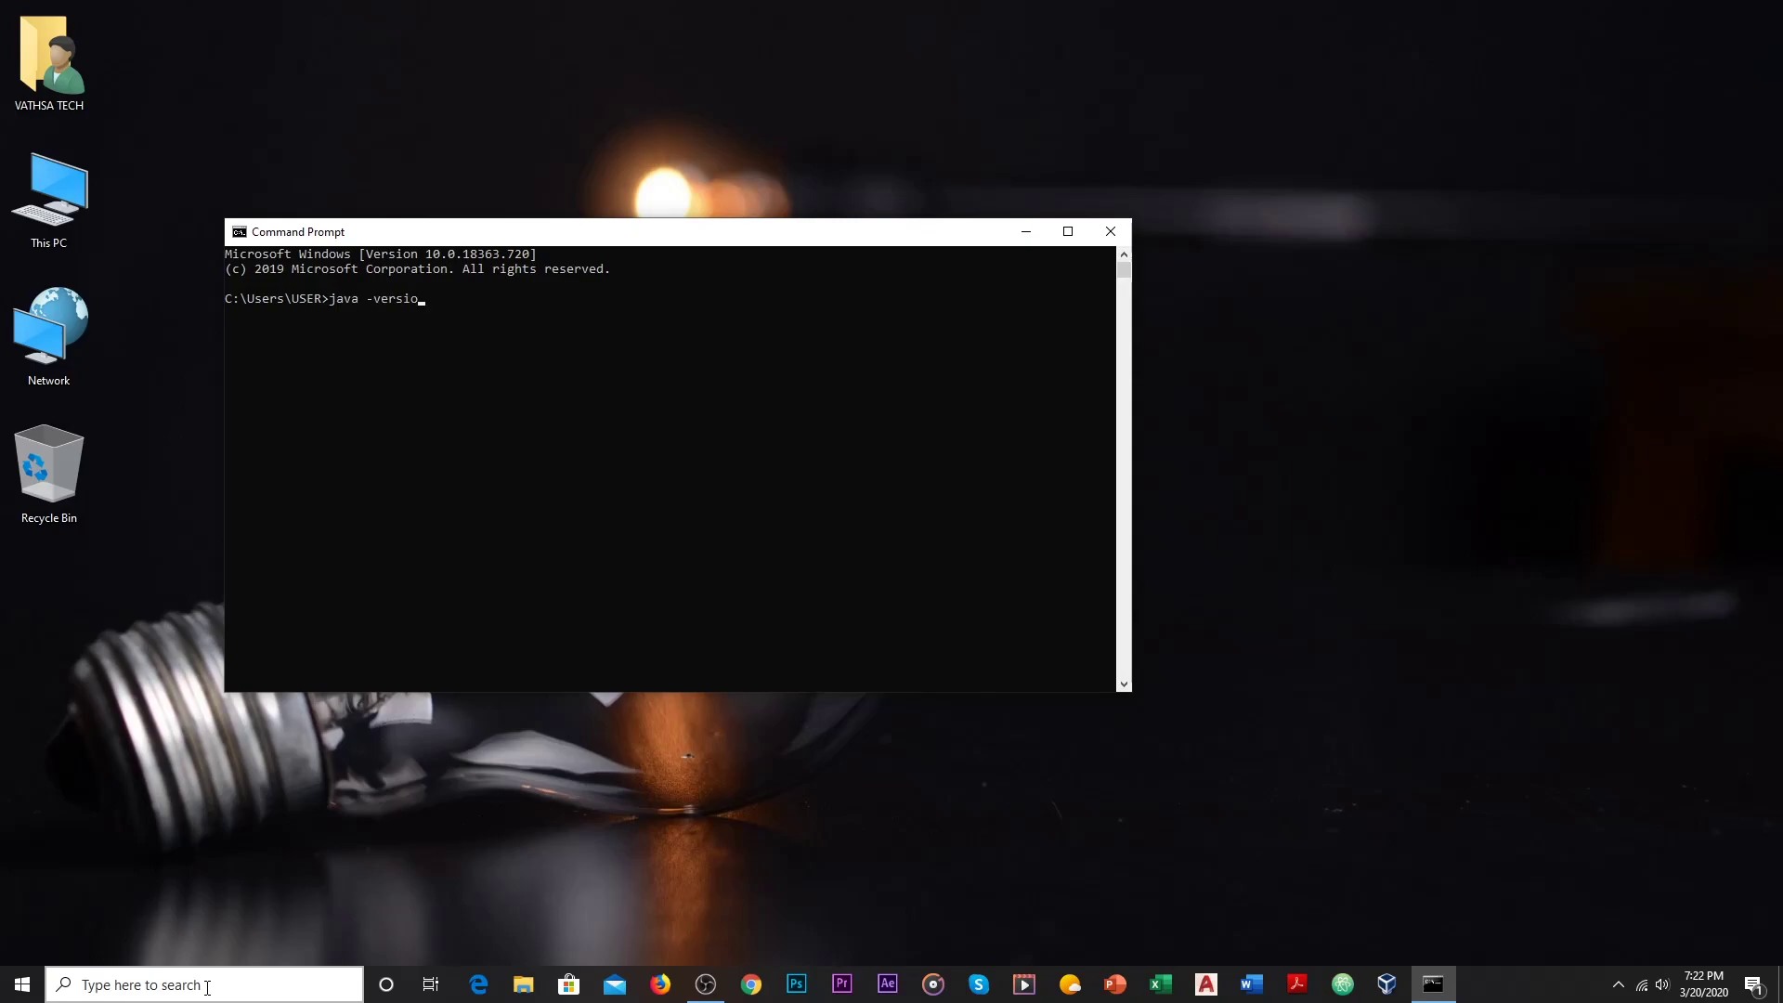
key(Return)
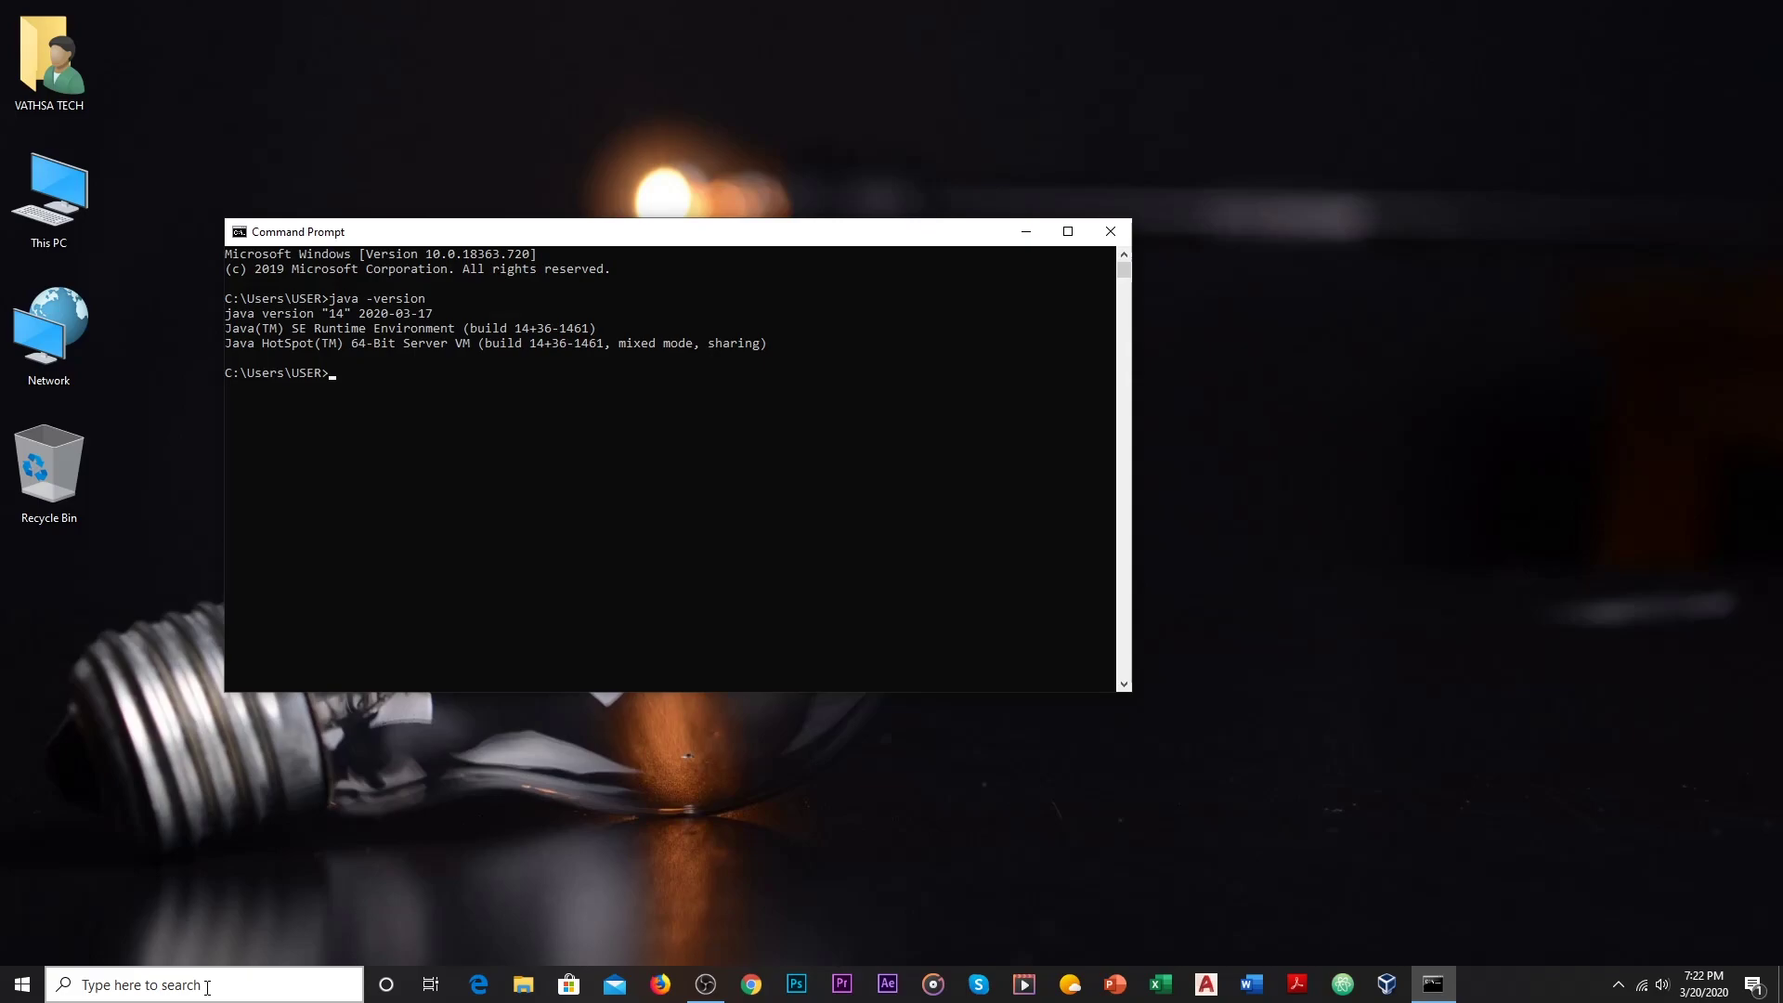
Check the Java compiler version with javac -version and close the Command Prompt window.
text(javac -version)
key(Return)
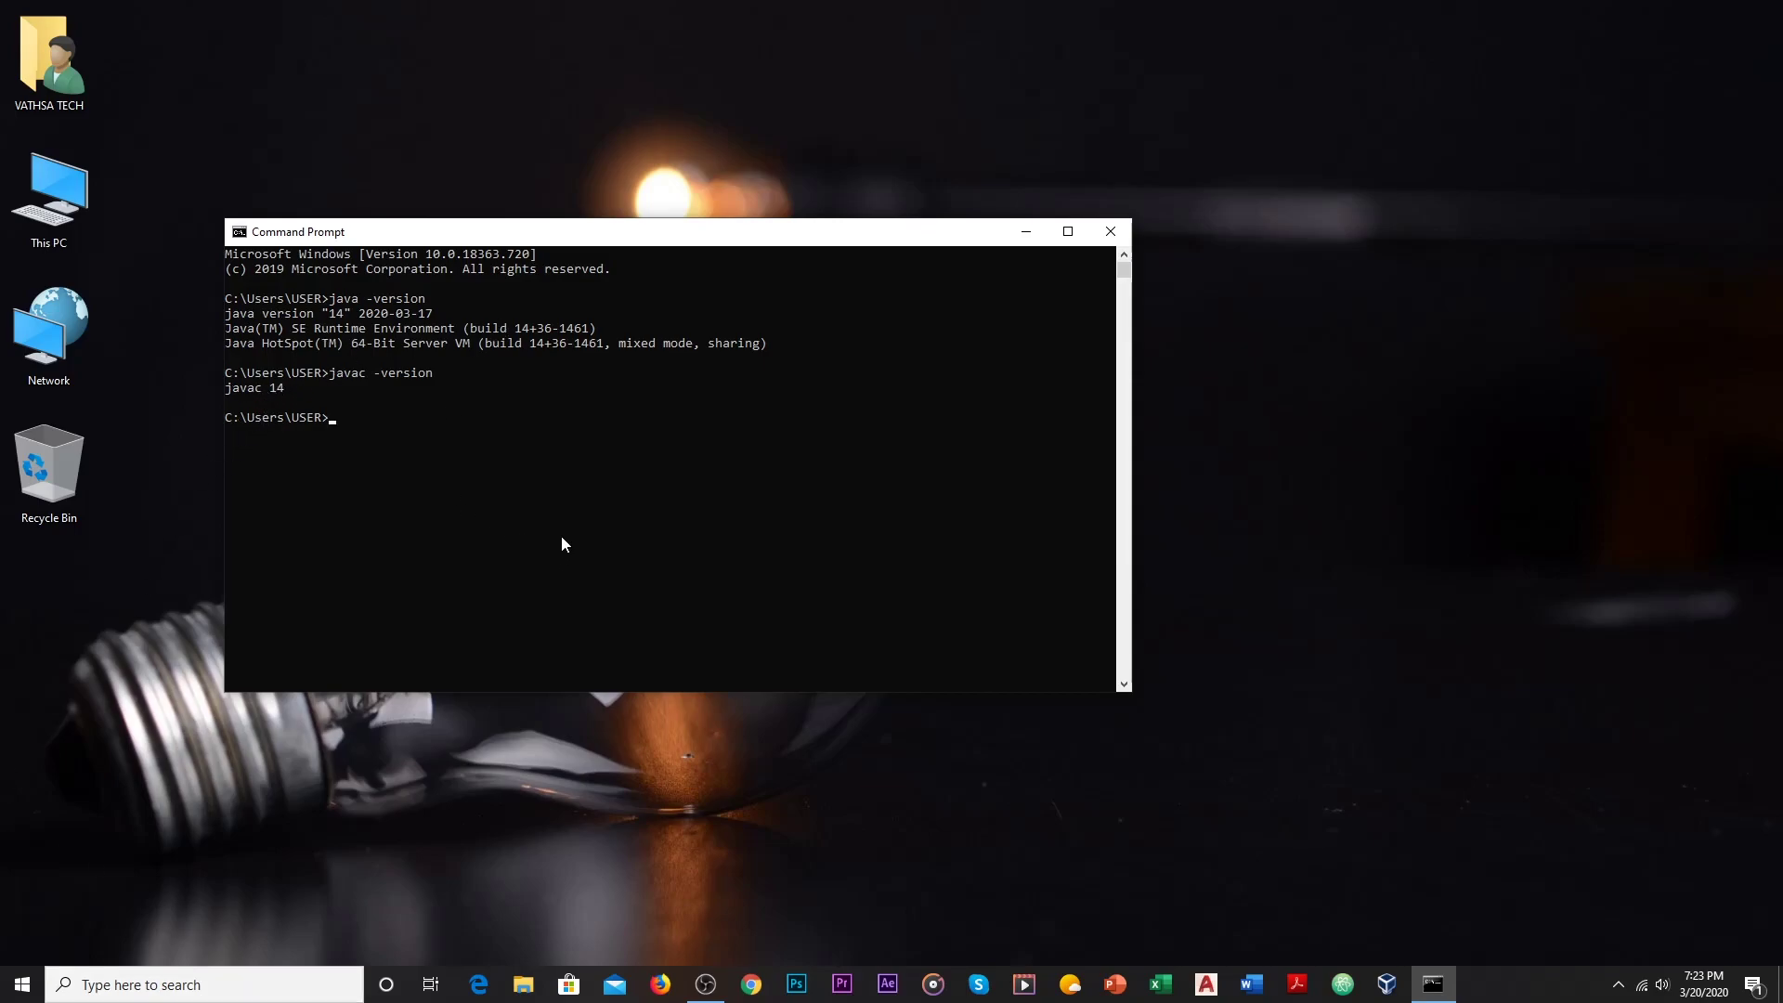
click(1109, 232)
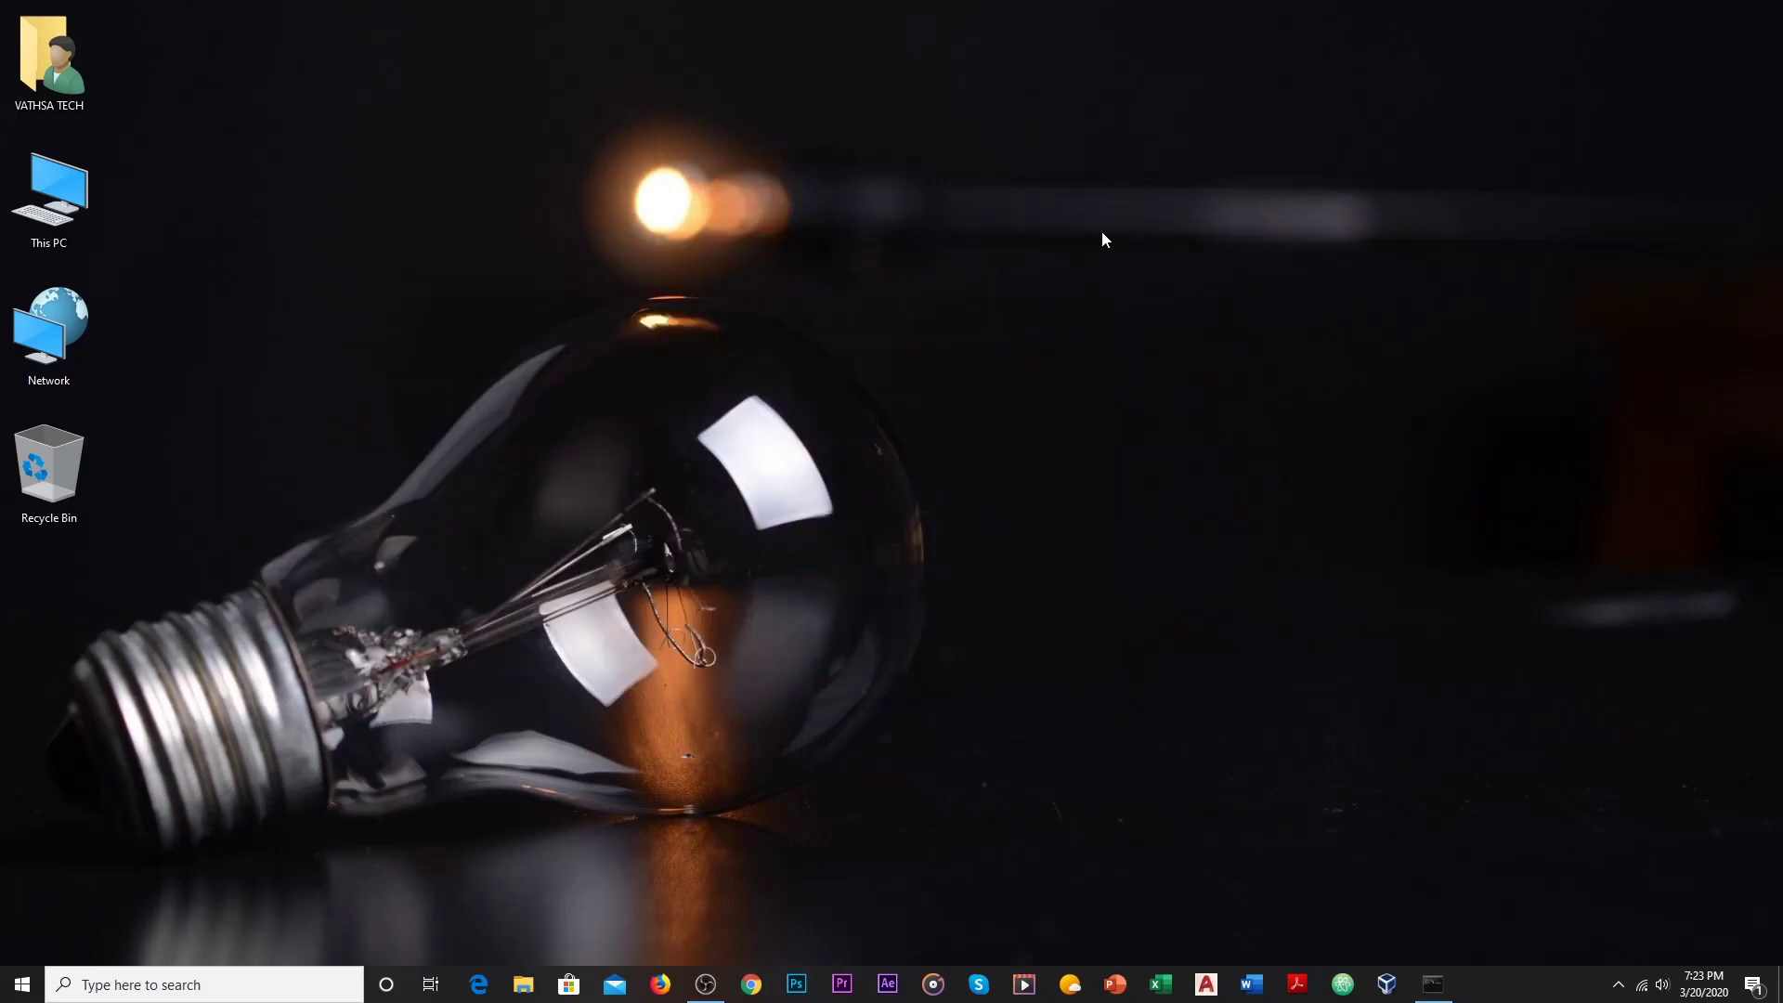
right_click(695, 312)
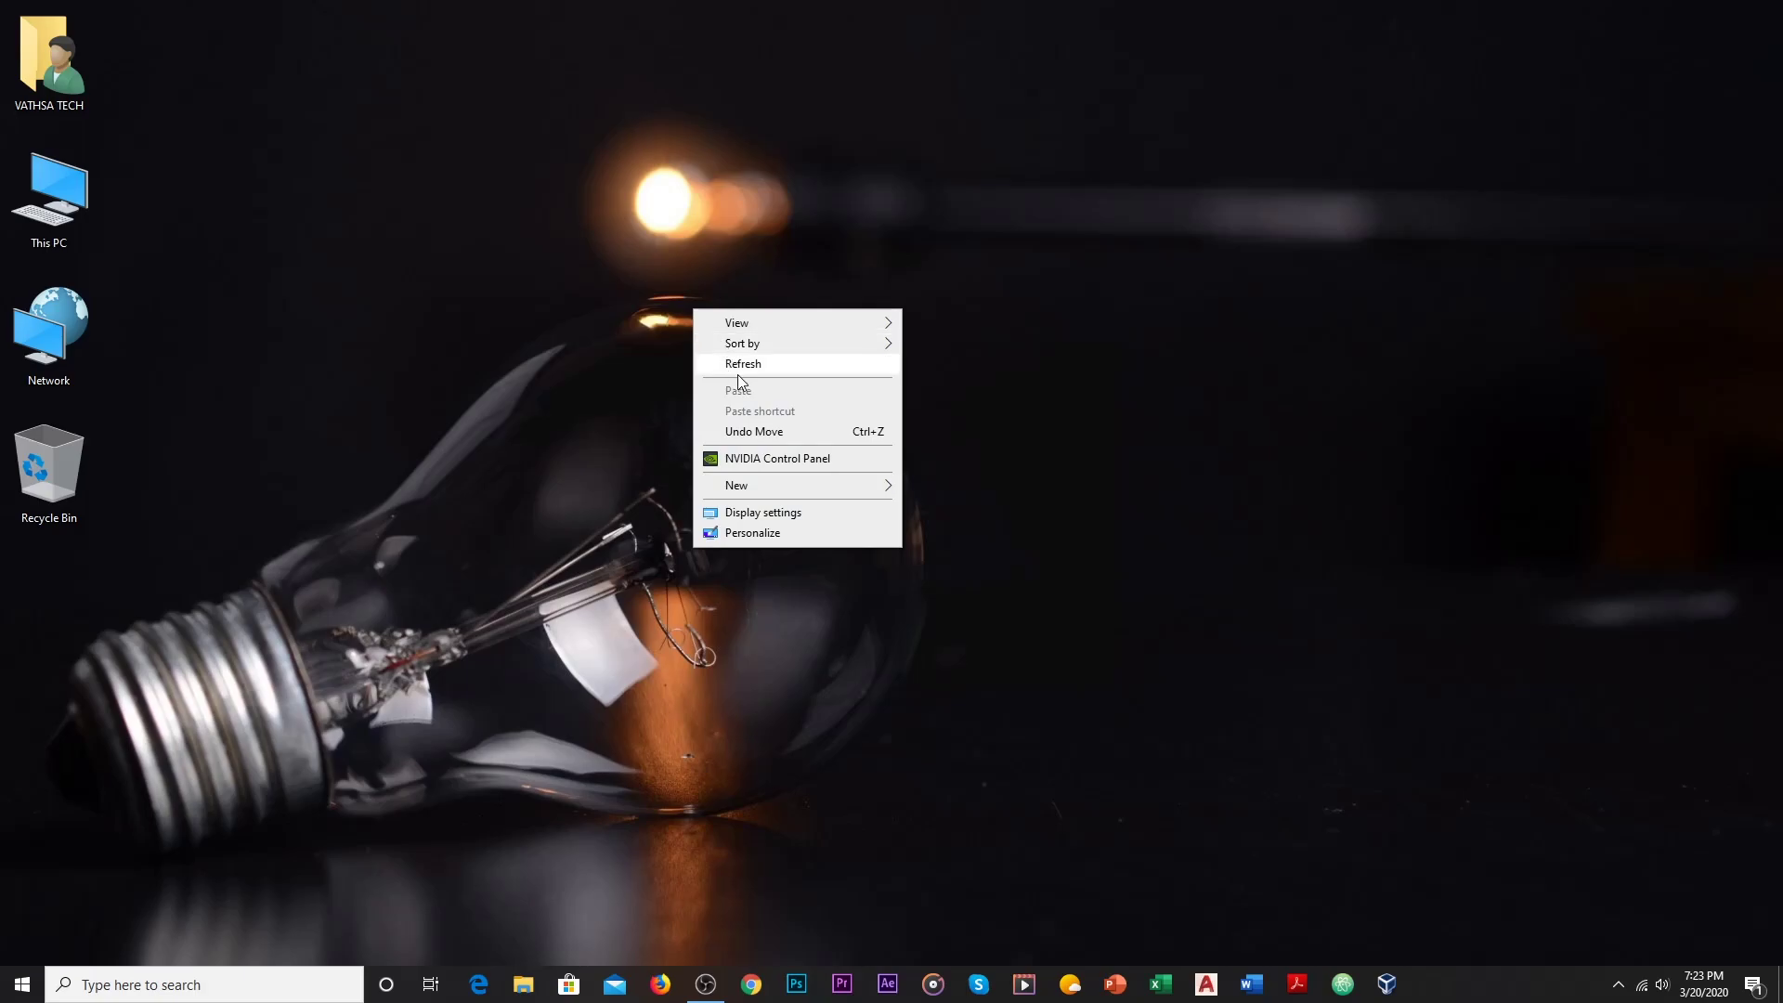
click(746, 371)
right_click(744, 373)
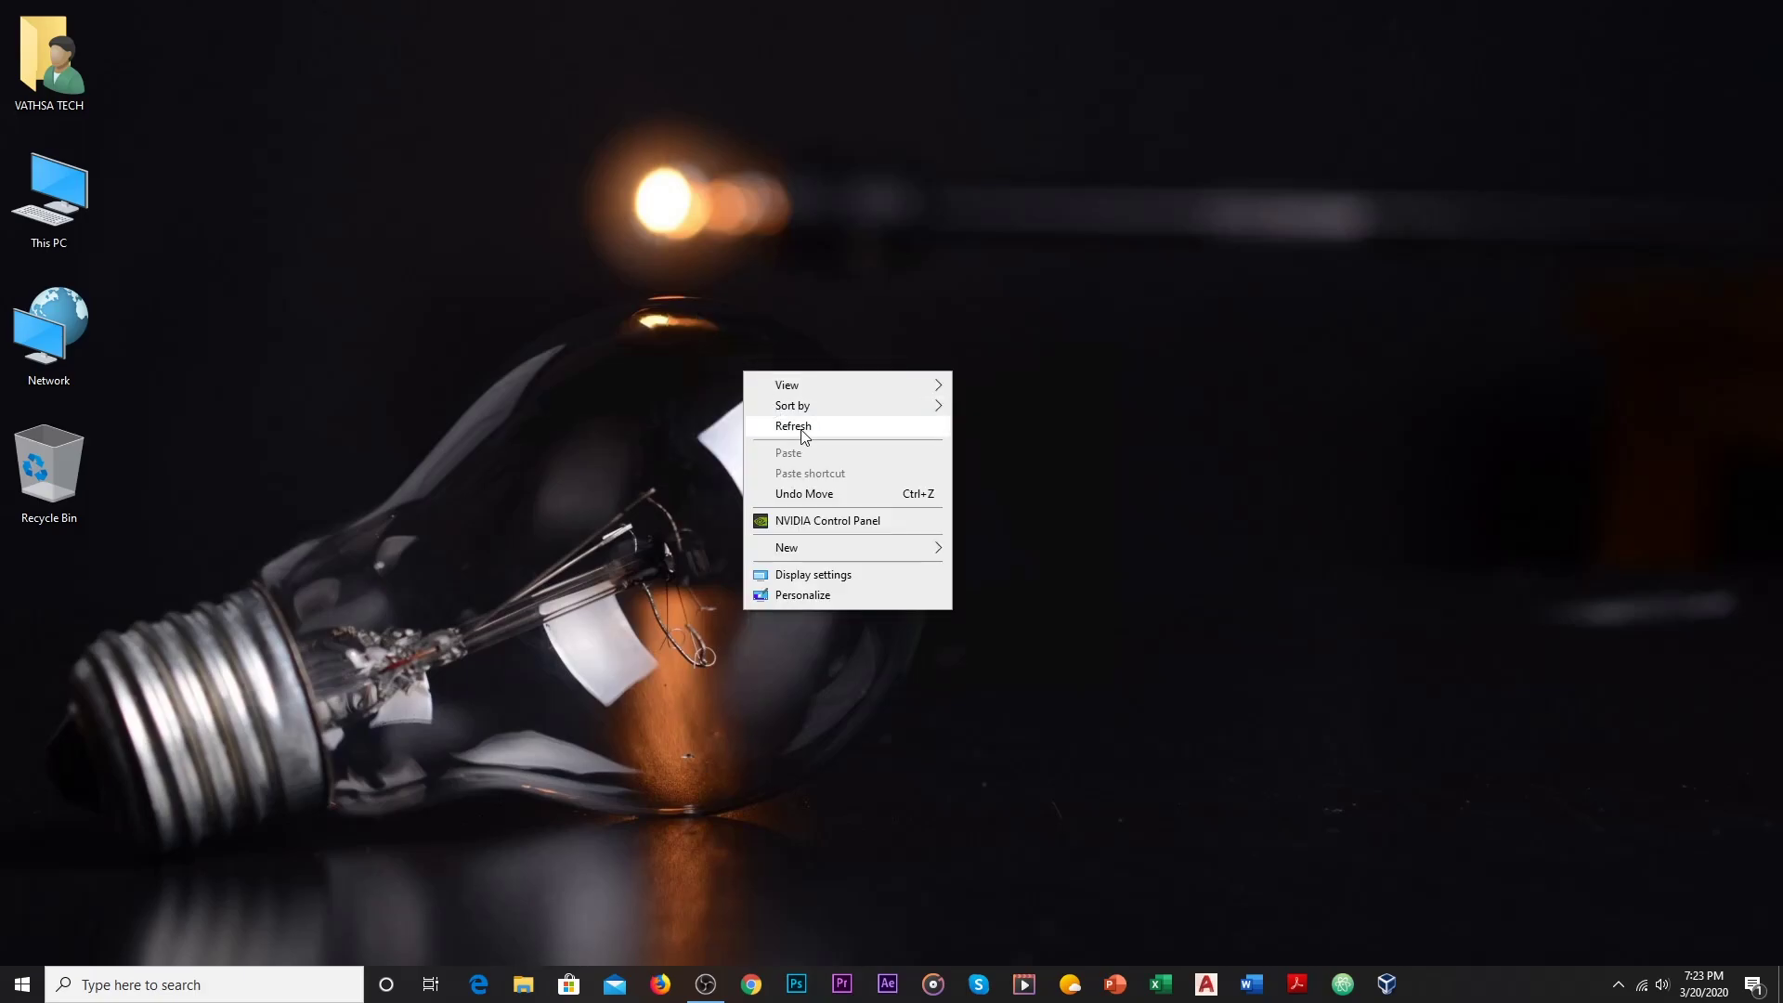
click(803, 429)
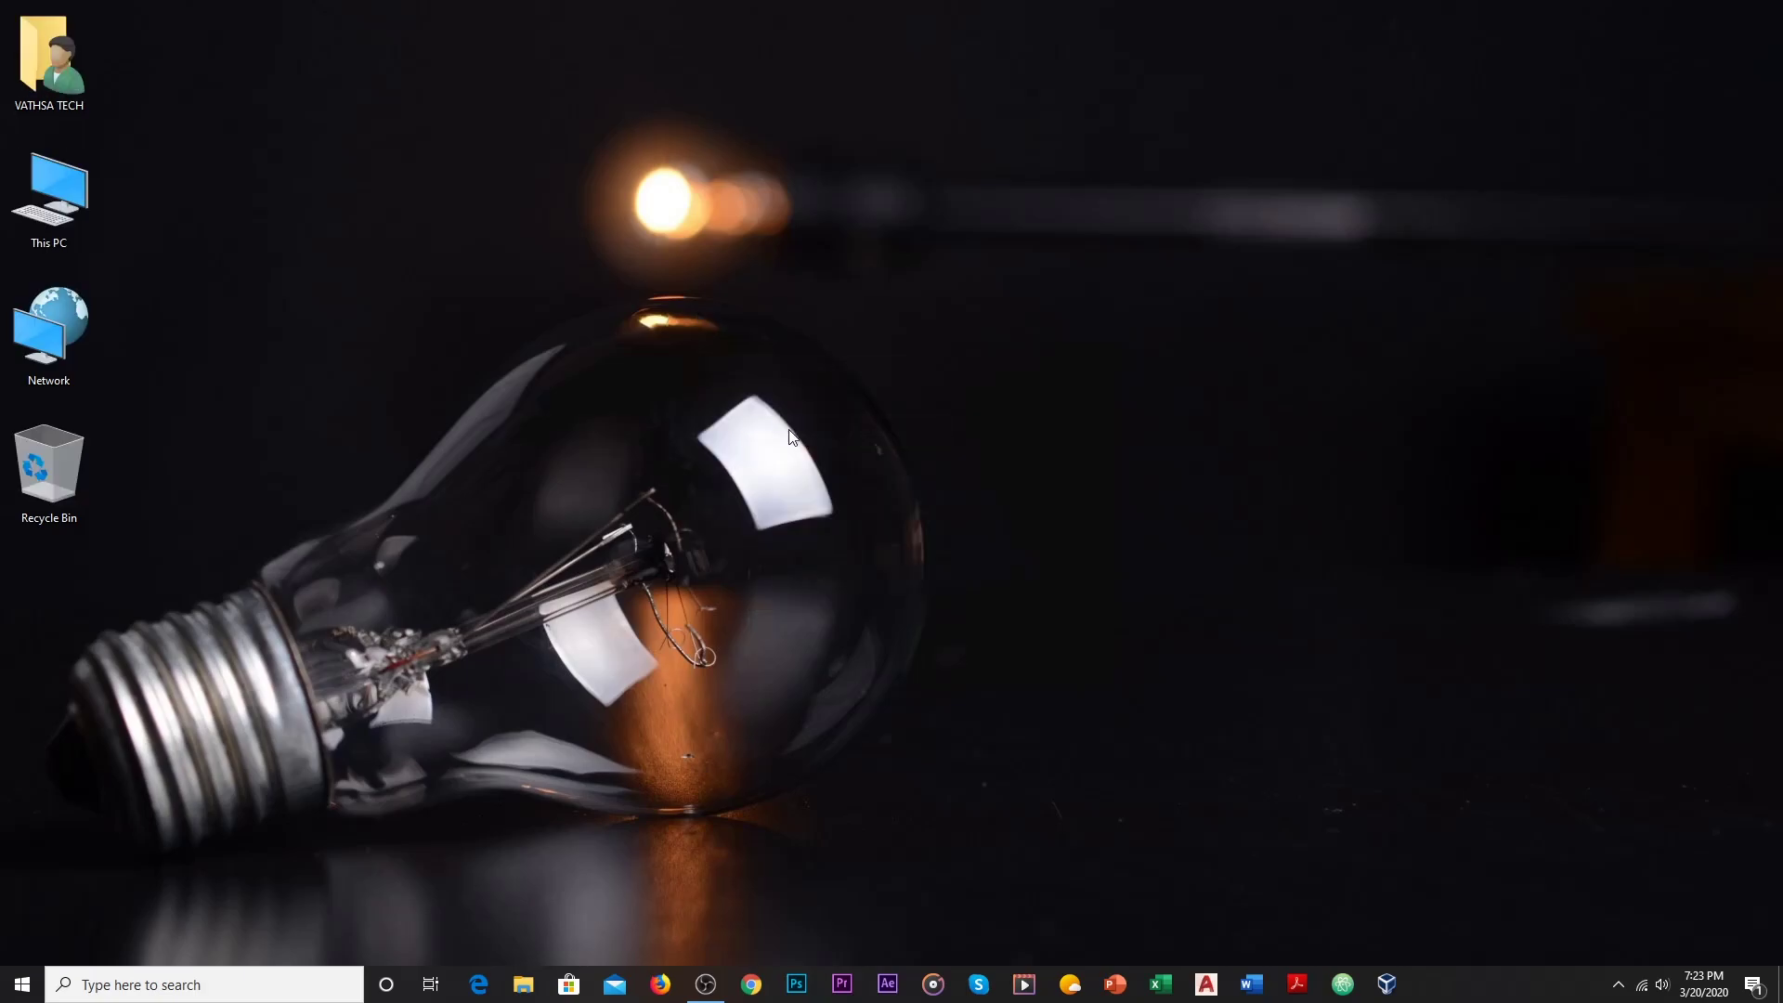